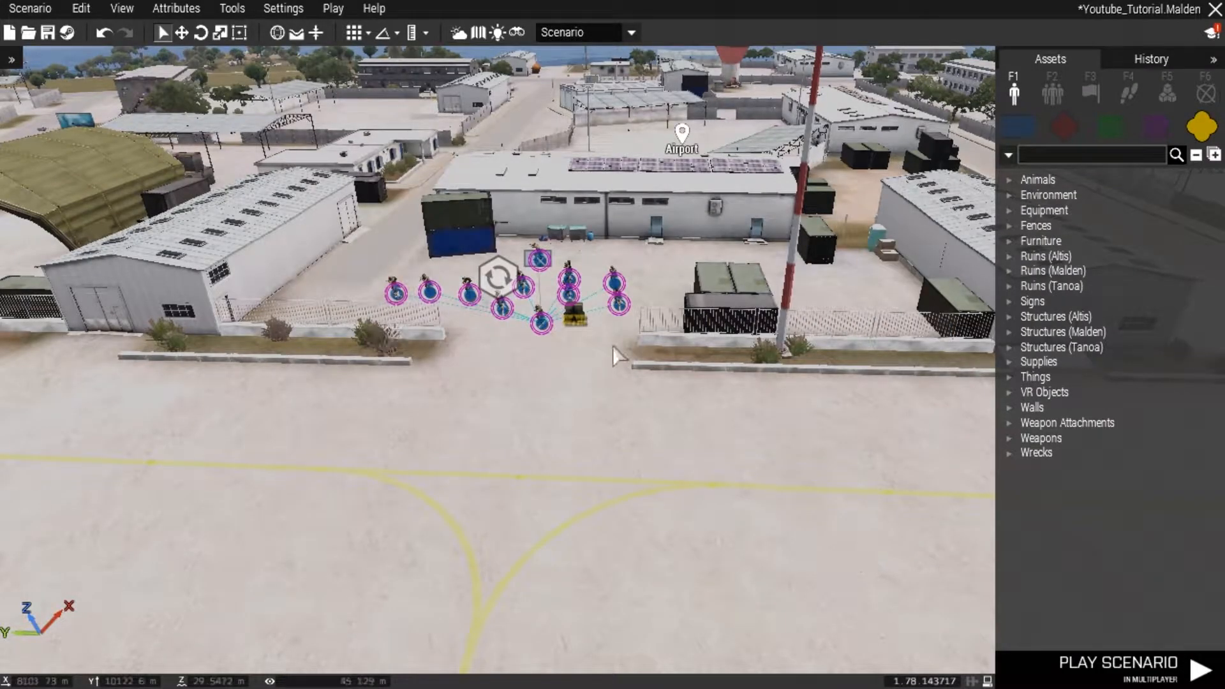
{"action": "right_click_drag", "start_coordinate": [683, 391], "coordinate": [718, 412]}
{"action": "key", "text": "z"}
{"action": "key", "text": "w"}
{"action": "key", "text": "q"}
{"action": "key", "text": "a"}
{"action": "key", "text": "w"}
{"action": "key", "text": "s"}
{"action": "key", "text": "s"}
{"action": "key", "text": "w"}
{"action": "key", "text": "s"}
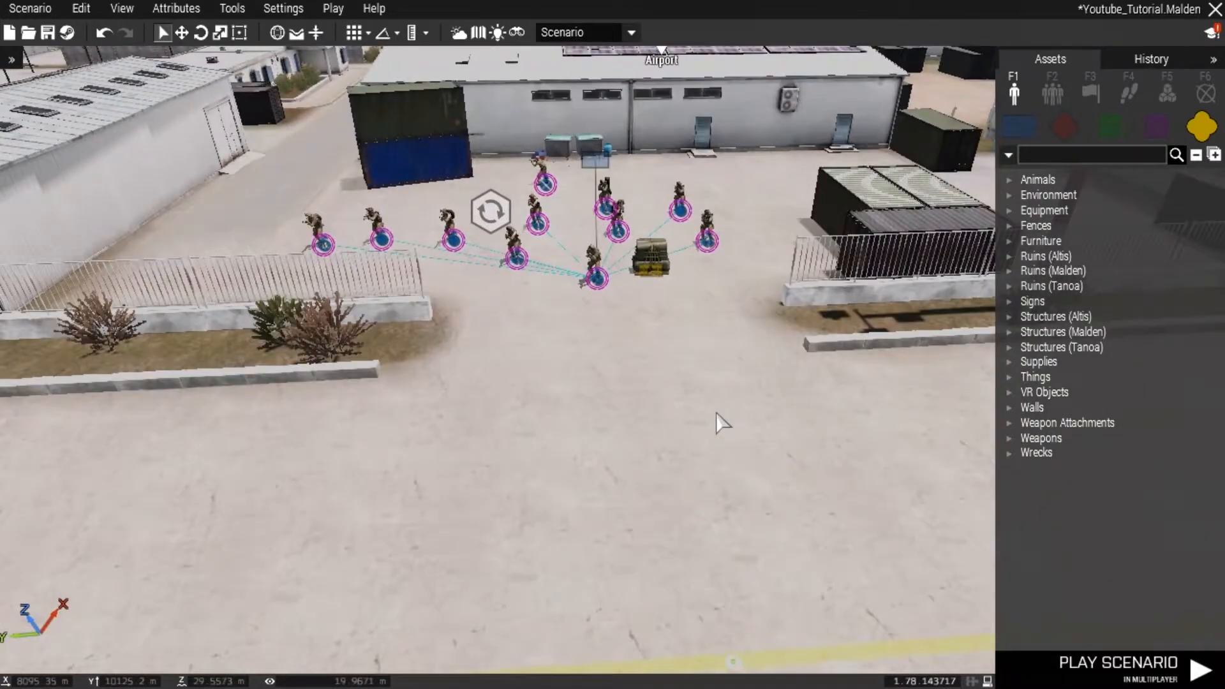
{"action": "key", "text": "w"}
{"action": "key", "text": "s"}
{"action": "right_click_drag", "start_coordinate": [712, 416], "coordinate": [739, 443]}
{"action": "key", "text": "w"}
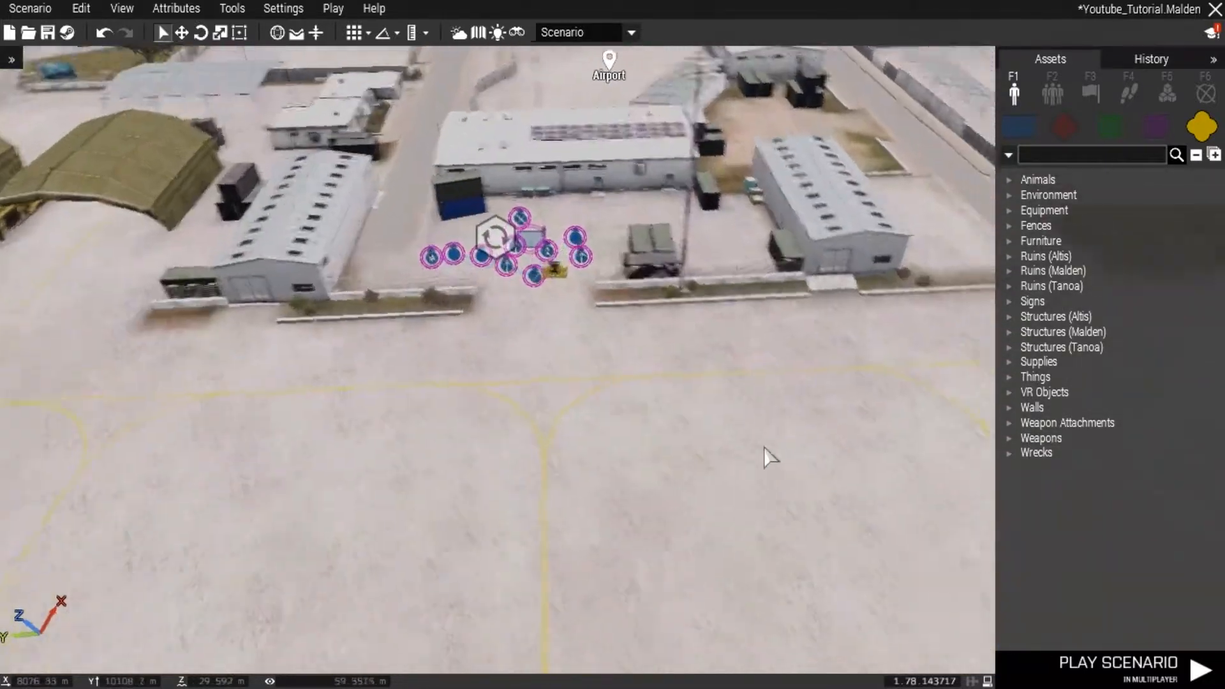
{"action": "key", "text": "w"}
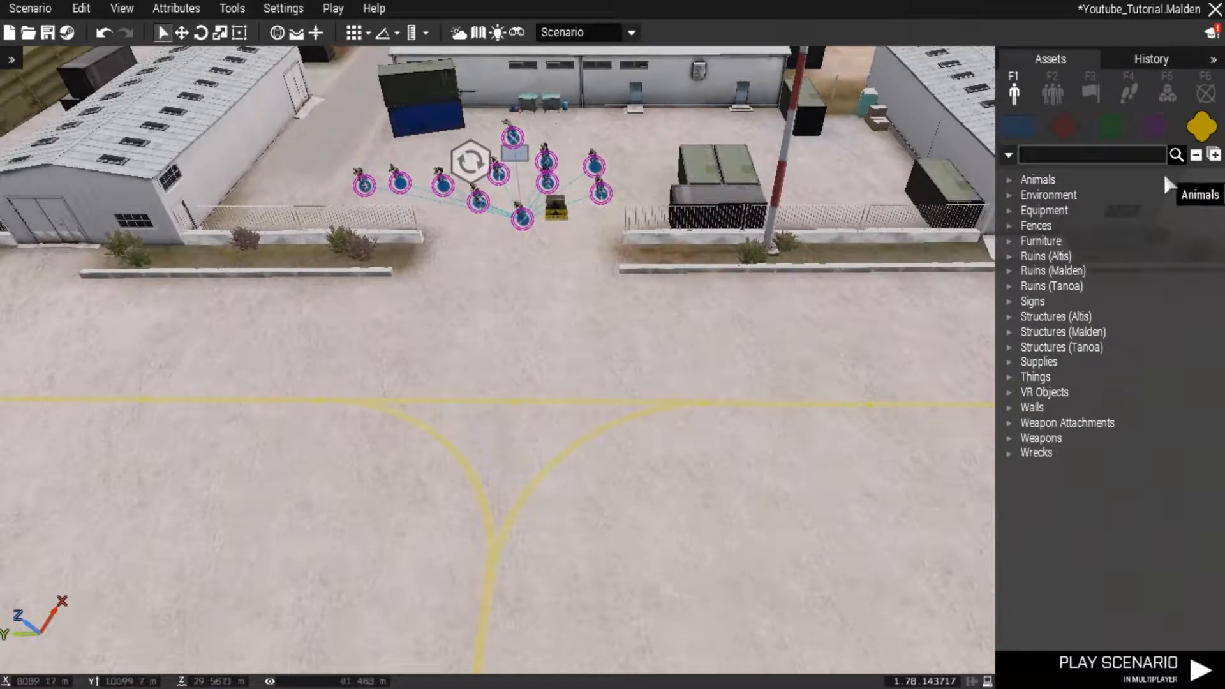
Step: Search the props for "gate" and place a military Bar Gate on the tarmac beside the yellow taxiway line, east of the squad
{"action": "left_click", "coordinate": [1124, 152]}
{"action": "type", "text": "gate"}
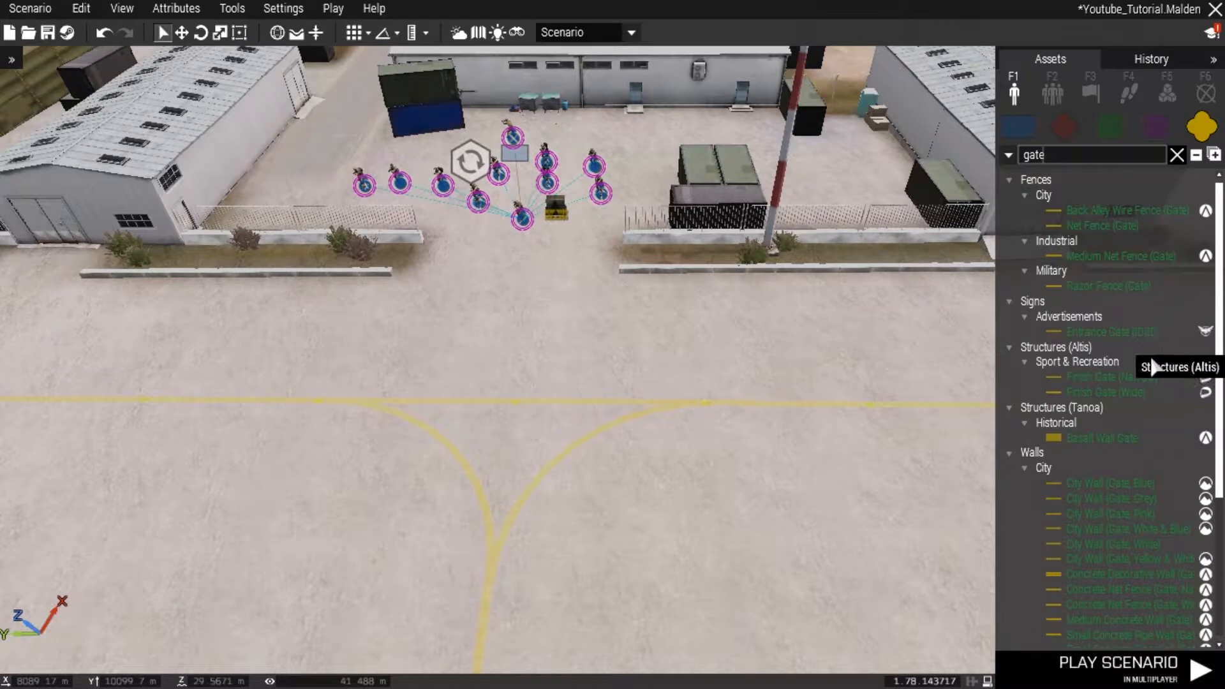
{"action": "scroll", "coordinate": [1151, 364], "scroll_direction": "down", "scroll_amount": 5}
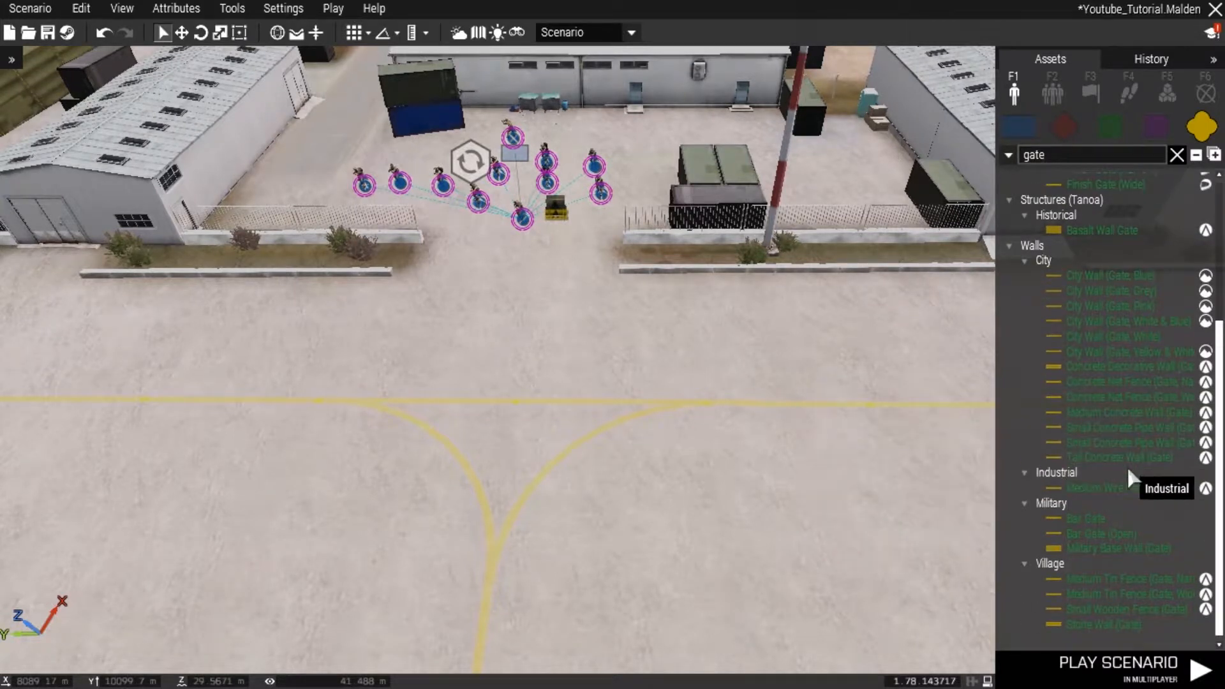
{"action": "left_click", "coordinate": [1097, 520]}
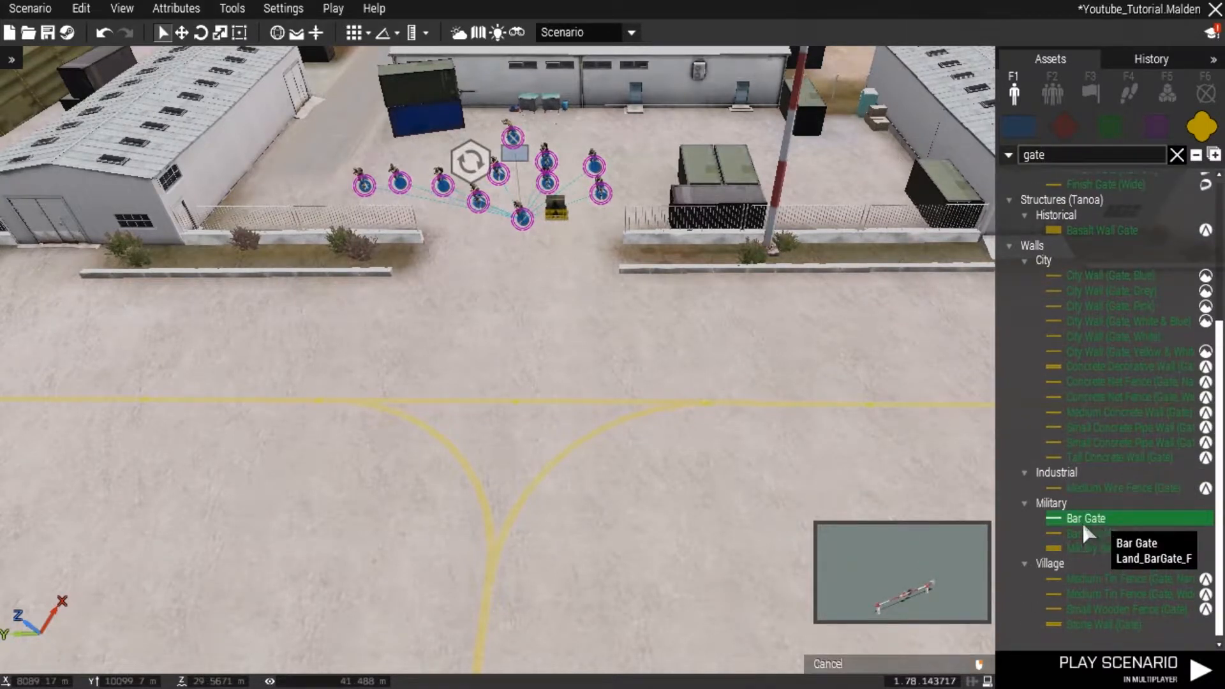
{"action": "left_click", "coordinate": [561, 396]}
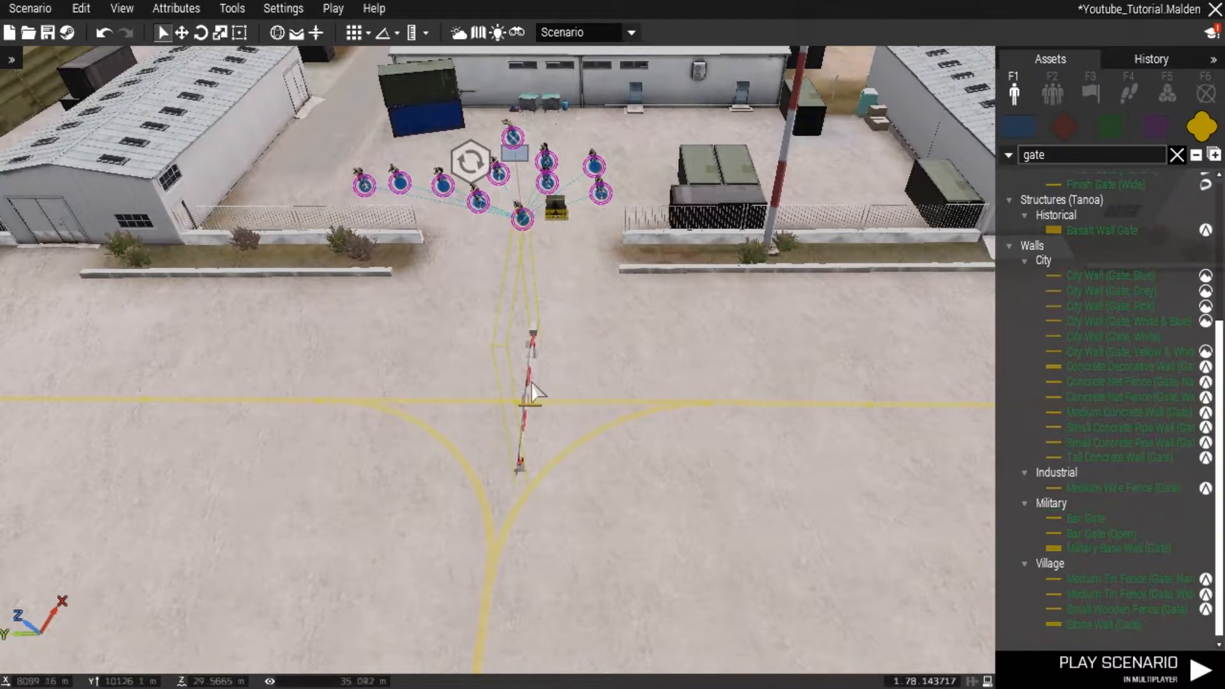
{"action": "left_click_drag", "start_coordinate": [579, 413], "coordinate": [741, 405]}
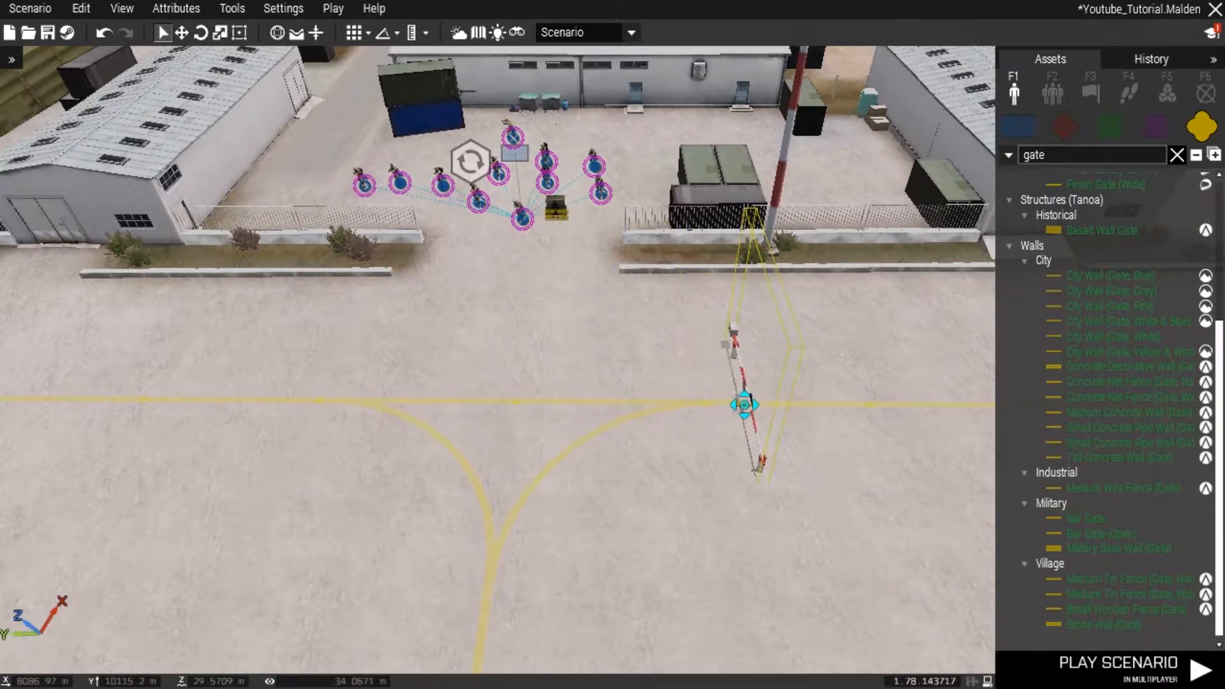
{"action": "right_click_drag", "start_coordinate": [591, 457], "coordinate": [765, 443]}
{"action": "key", "text": "a"}
{"action": "key", "text": "w"}
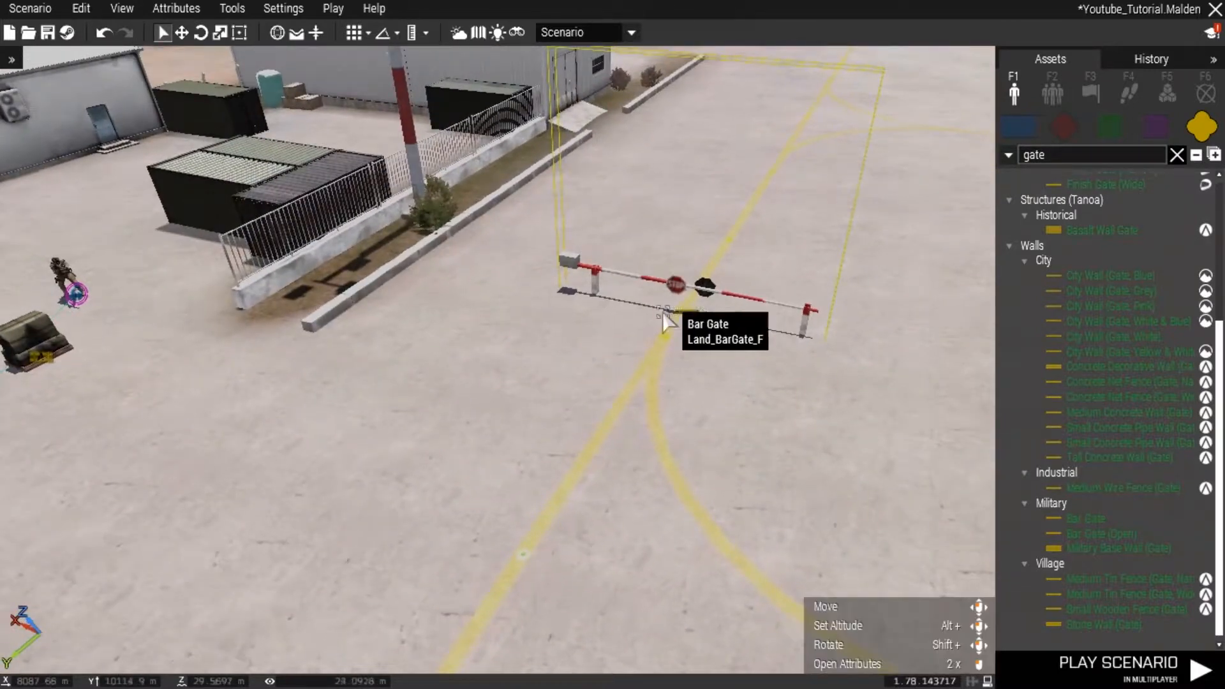
{"action": "key", "text": "d"}
{"action": "right_click_drag", "start_coordinate": [780, 446], "coordinate": [574, 453]}
{"action": "key", "text": "s"}
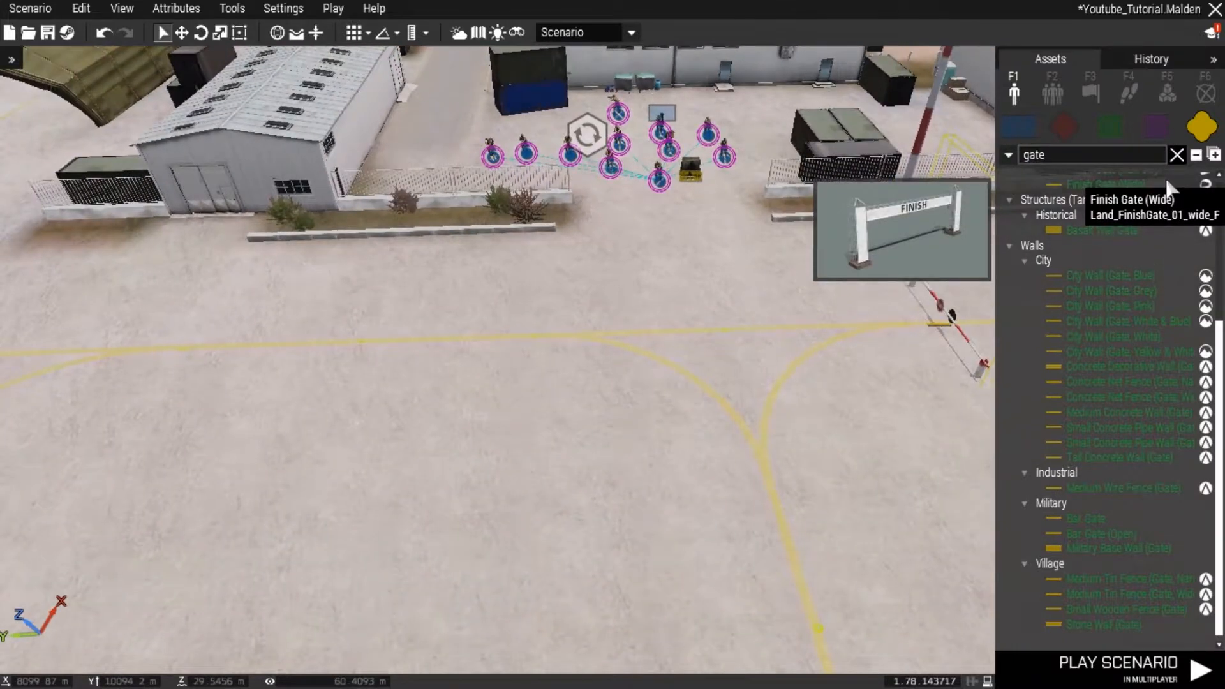
Step: Place a BLUFOR Hunter from the Cars category on the taxiway line in front of the squad and rotate it towards the gate
{"action": "left_click", "coordinate": [1177, 154]}
{"action": "left_click", "coordinate": [1084, 152]}
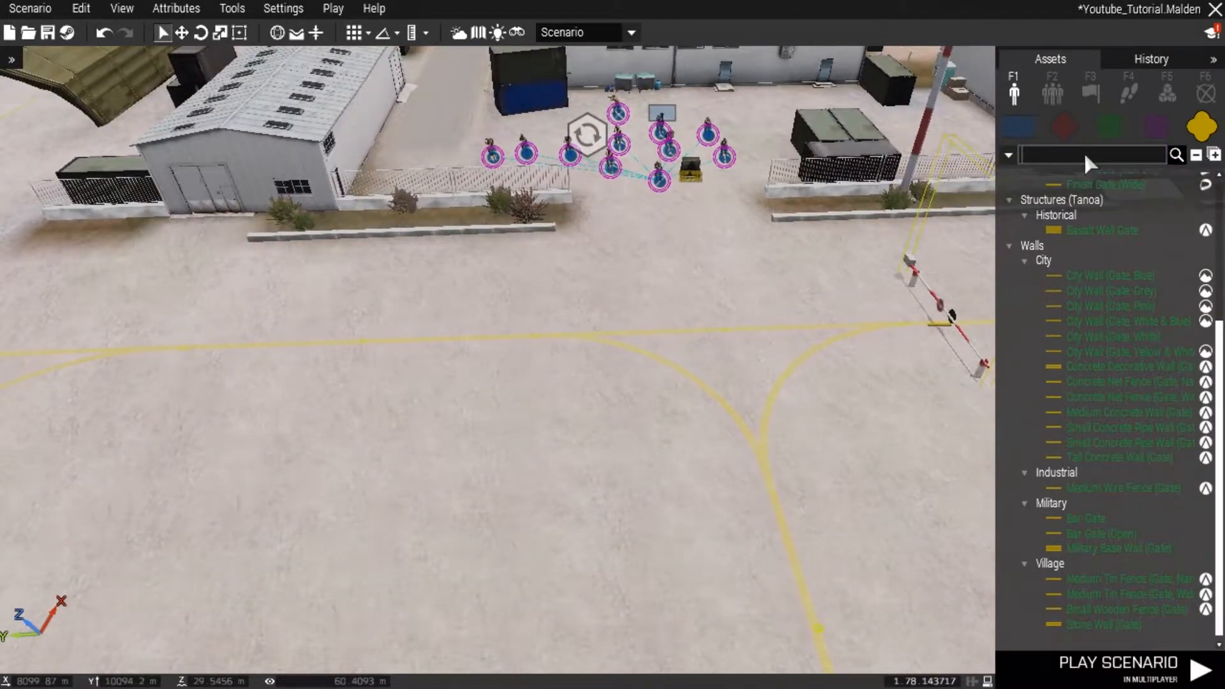
{"action": "left_click", "coordinate": [1018, 127]}
{"action": "scroll", "coordinate": [1027, 207], "scroll_direction": "up", "scroll_amount": 2}
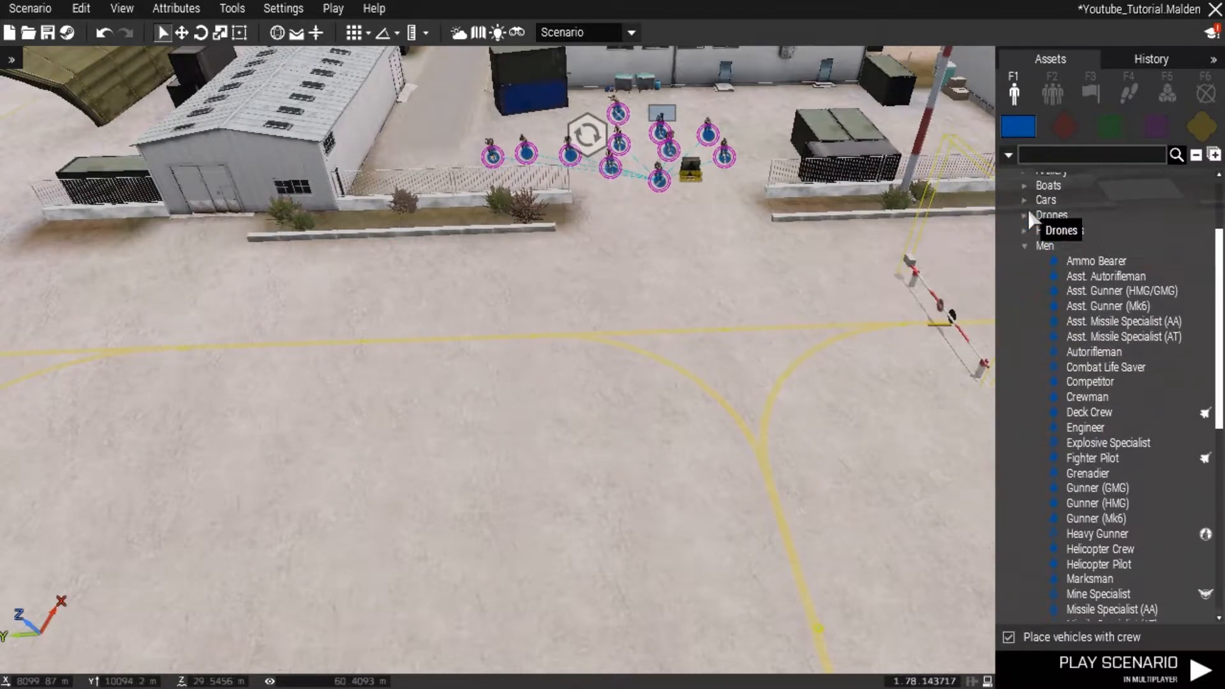
{"action": "scroll", "coordinate": [1027, 206], "scroll_direction": "up", "scroll_amount": 2}
{"action": "left_click", "coordinate": [1025, 229]}
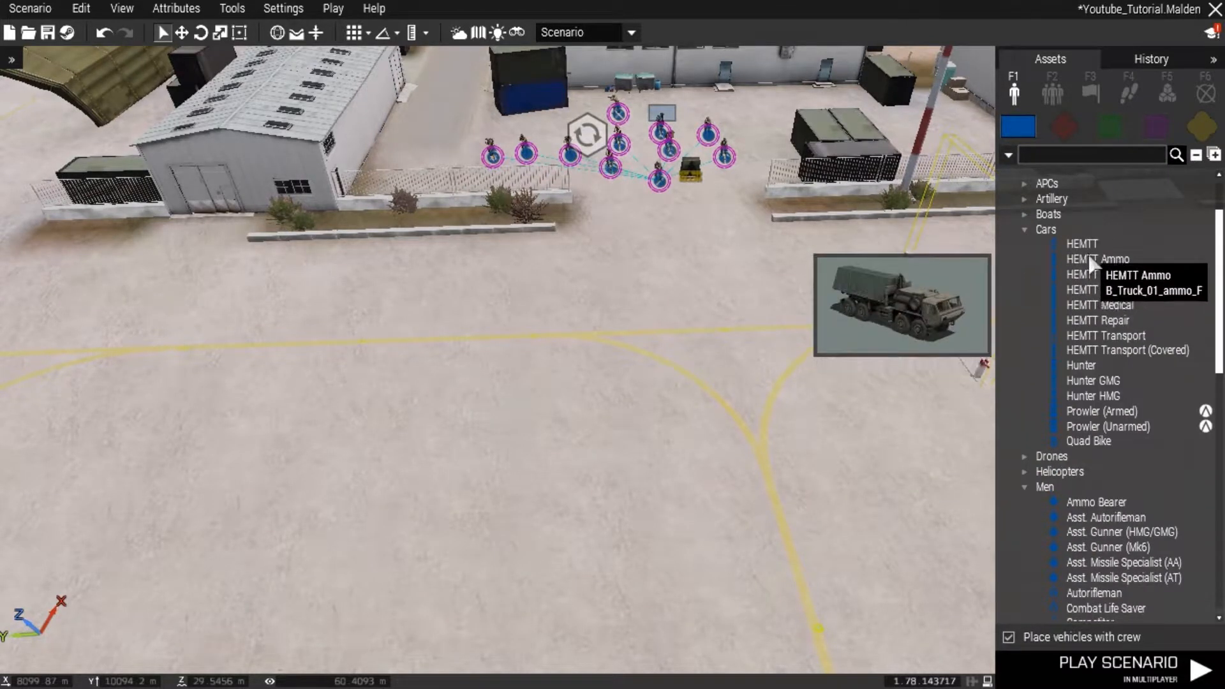
{"action": "left_click", "coordinate": [1081, 365]}
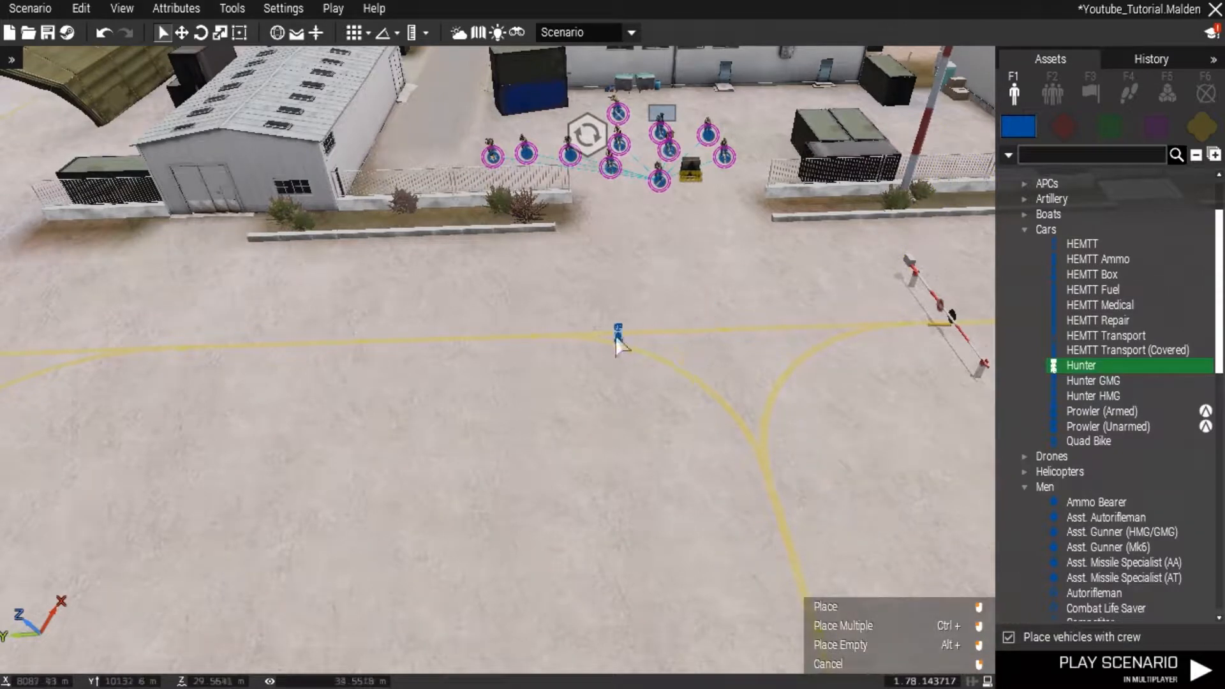
{"action": "left_click", "coordinate": [617, 345]}
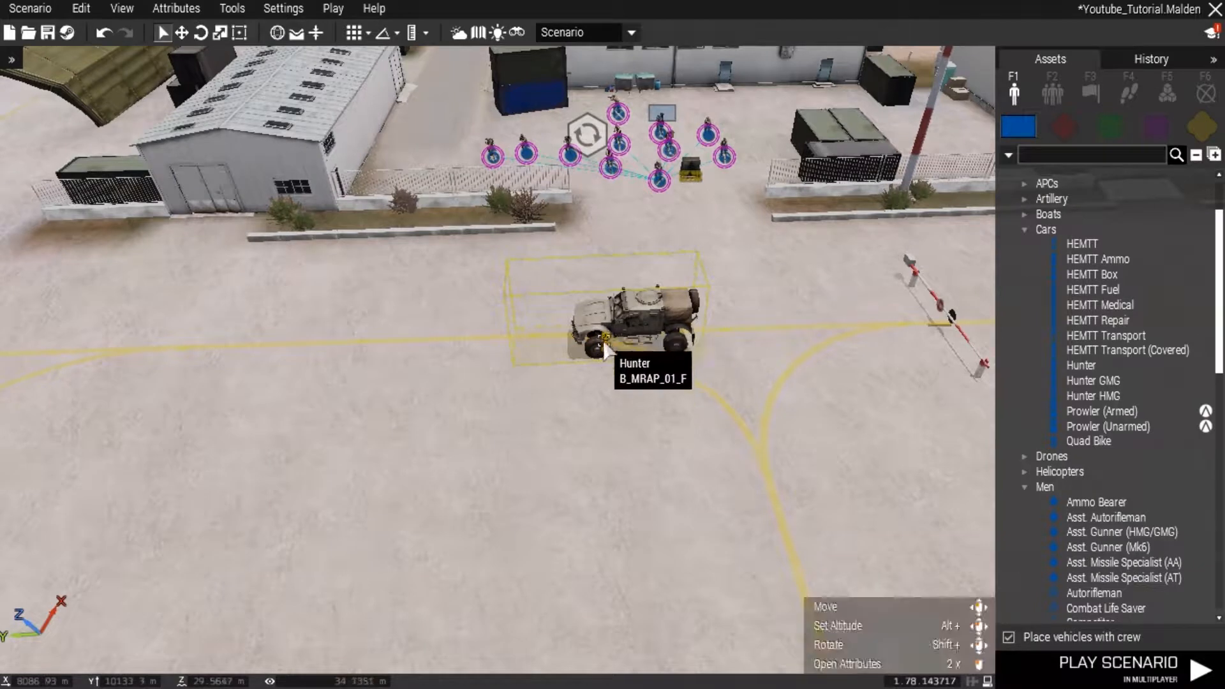
{"action": "left_click_drag", "start_coordinate": [618, 338], "coordinate": [820, 364], "text": "shift"}
{"action": "left_click_drag", "start_coordinate": [619, 343], "coordinate": [632, 345], "text": "shift"}
Step: Move the bar gate to the road entrance past the warehouse and rotate it to span the road
{"action": "mouse_move", "coordinate": [790, 386]}
{"action": "right_mouse_down"}
{"action": "mouse_move", "coordinate": [836, 396]}
{"action": "mouse_move", "coordinate": [971, 350]}
{"action": "mouse_move", "coordinate": [1089, 351]}
{"action": "mouse_move", "coordinate": [775, 385]}
{"action": "right_mouse_up"}
{"action": "key", "text": "w"}
{"action": "key", "text": "d"}
{"action": "left_click_drag", "start_coordinate": [645, 232], "coordinate": [751, 420]}
{"action": "key", "text": "w"}
{"action": "key", "text": "s"}
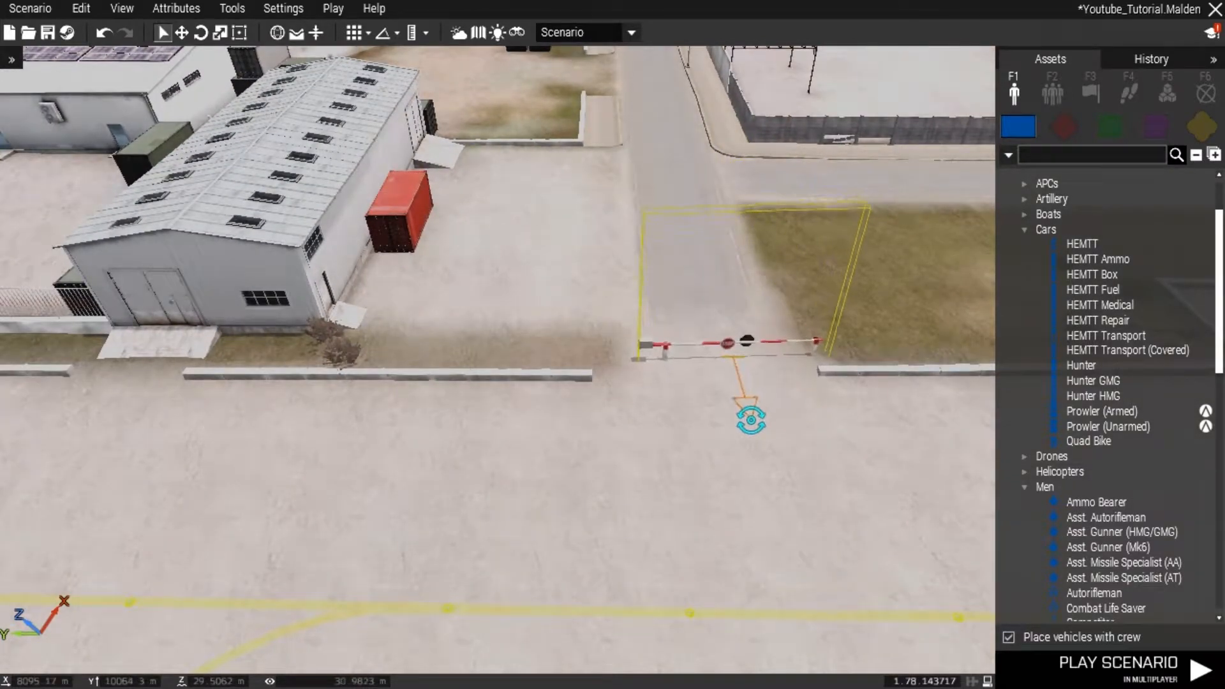
{"action": "left_click_drag", "start_coordinate": [734, 359], "coordinate": [717, 381]}
Step: Move the Hunter along the taxiway line to the tarmac near the bar gate
{"action": "right_click_drag", "start_coordinate": [794, 468], "coordinate": [788, 468]}
{"action": "key", "text": "a"}
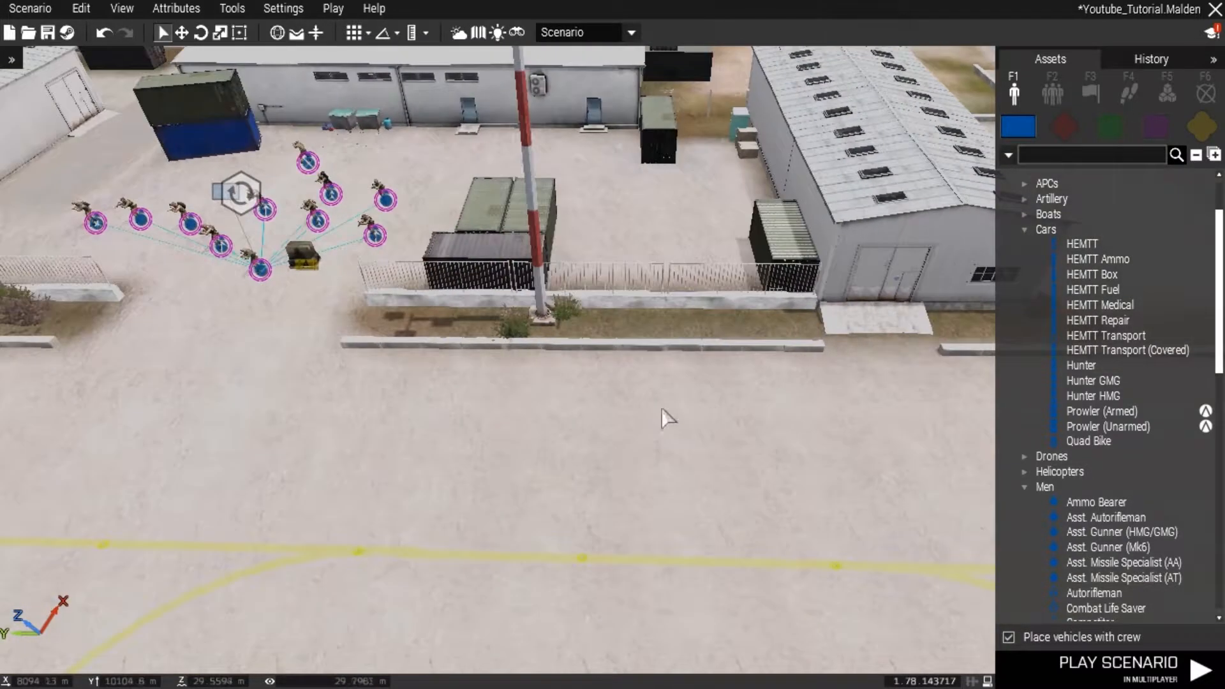
{"action": "key", "text": "a"}
{"action": "key", "text": "d"}
{"action": "left_click_drag", "start_coordinate": [221, 528], "coordinate": [640, 566]}
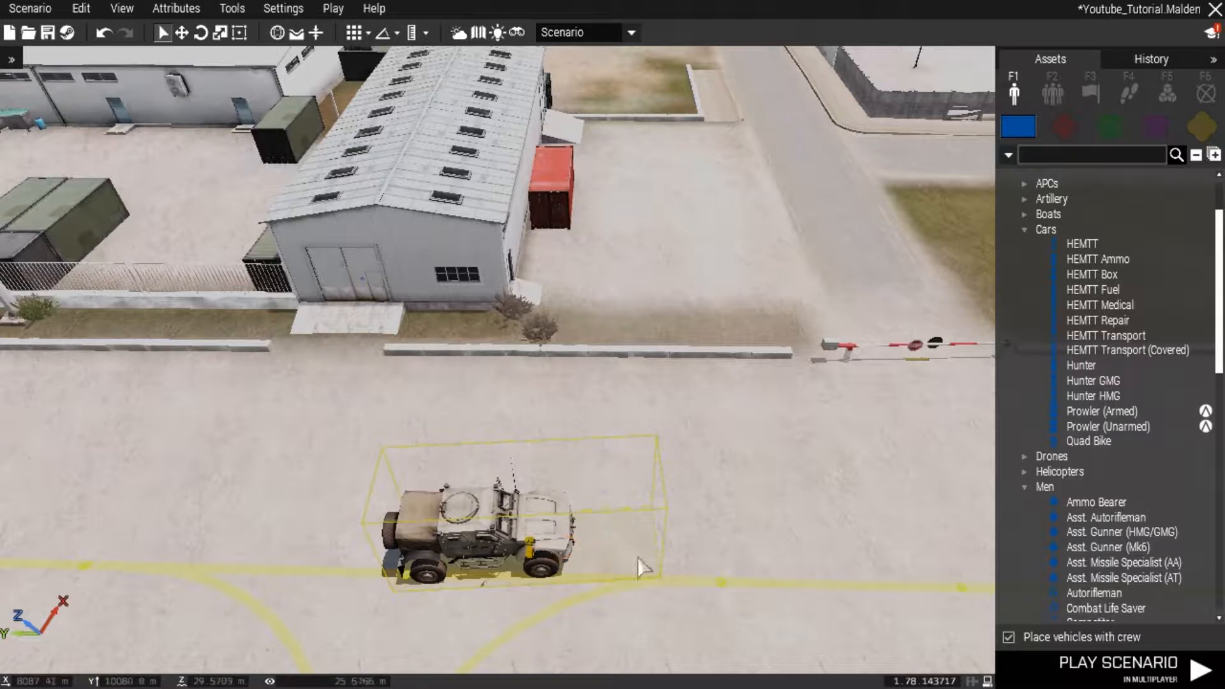
Step: Launch the scenario in multiplayer as Squad Leader and respawn at Base
{"action": "left_click", "coordinate": [1172, 683]}
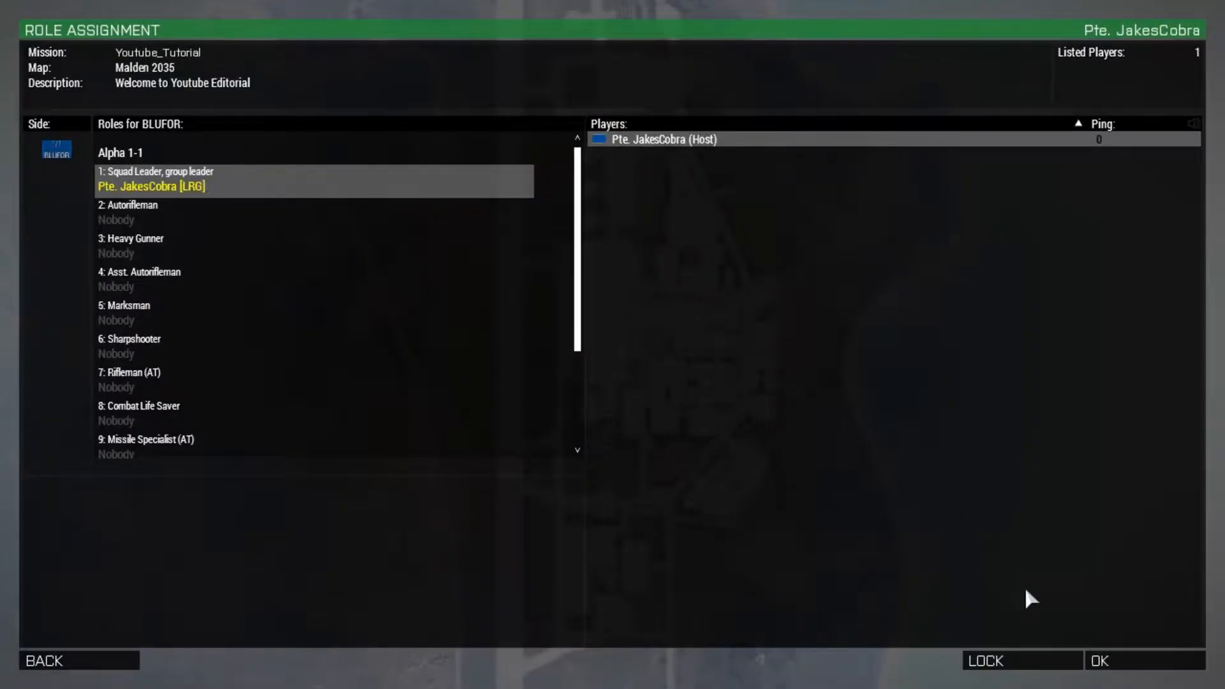
{"action": "left_click", "coordinate": [1106, 661]}
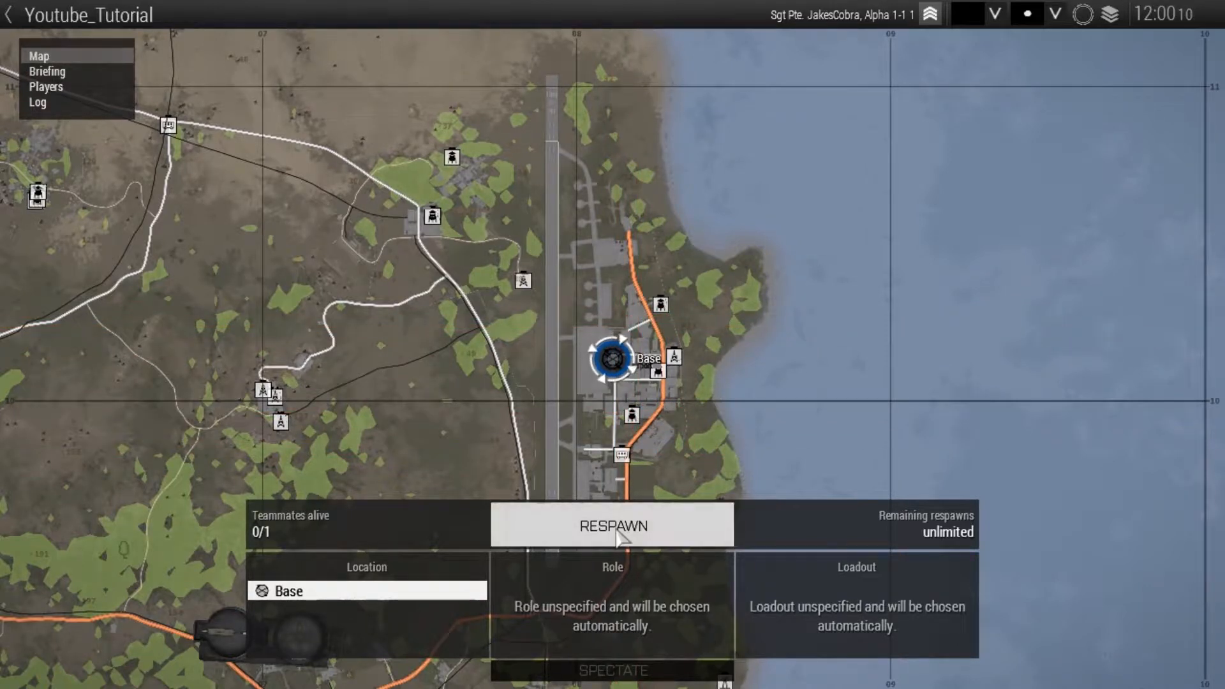
{"action": "left_click", "coordinate": [629, 524]}
Step: Run across the tarmac to the Hunter, board it as driver and drive it towards the bar gate
{"action": "key", "text": "shift+w"}
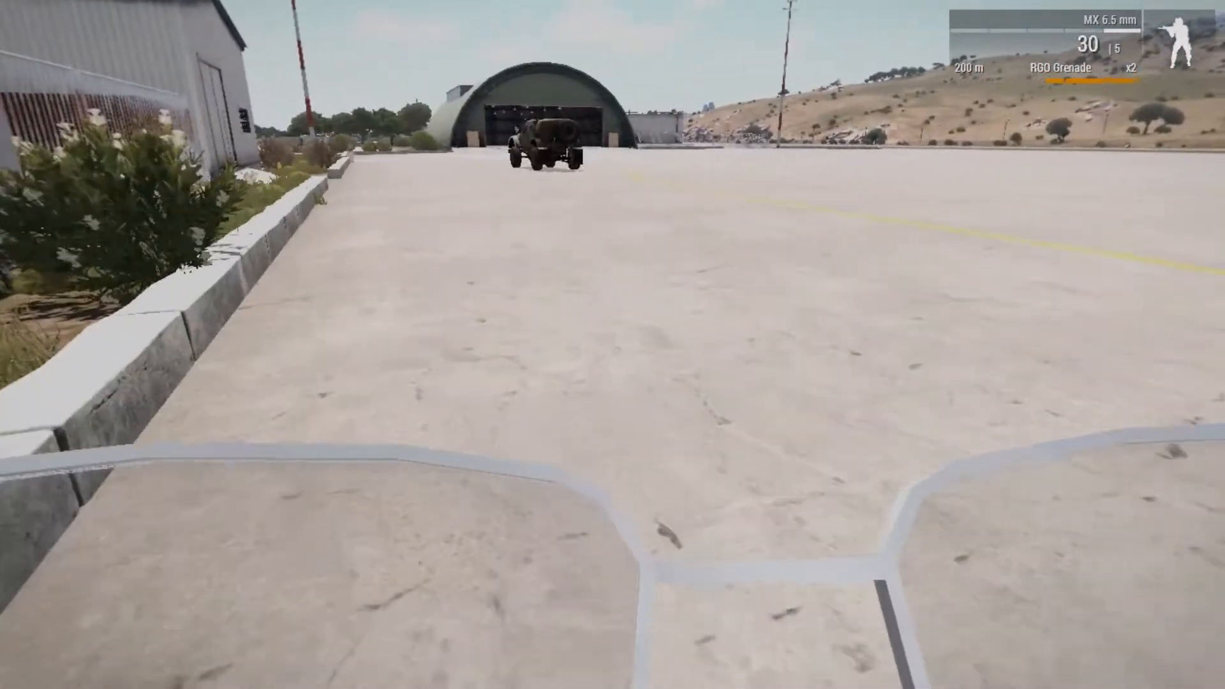
{"action": "key", "text": "shift+w"}
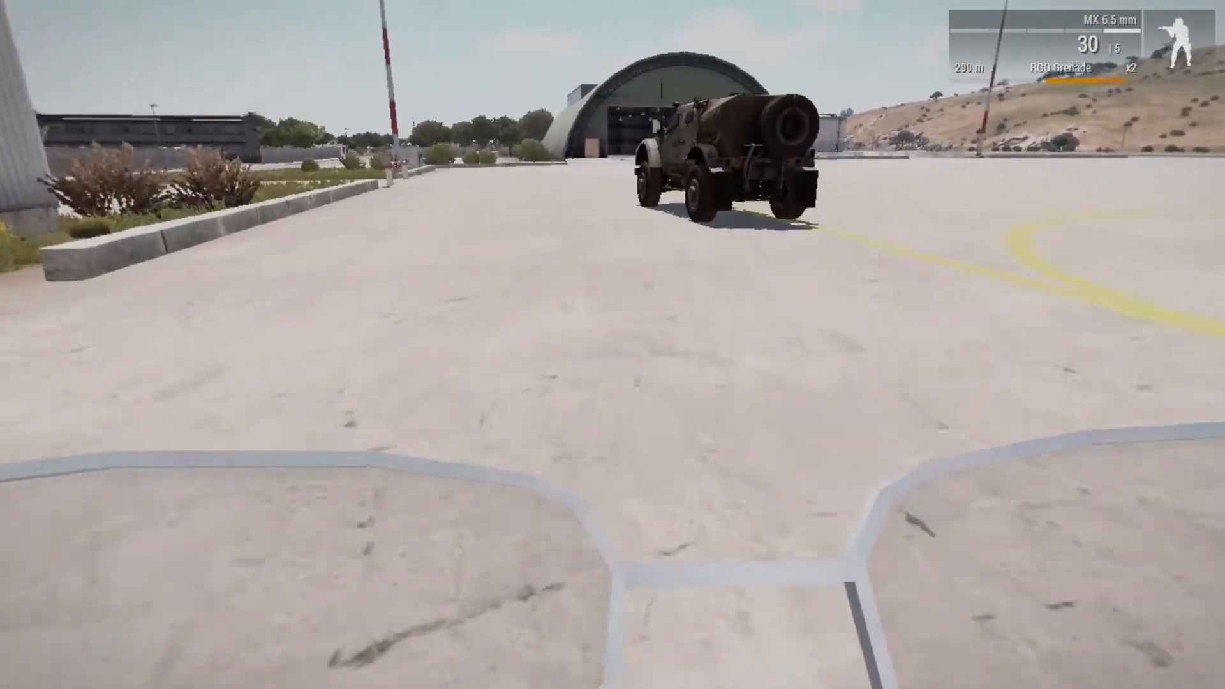
{"action": "key", "text": "shift+w"}
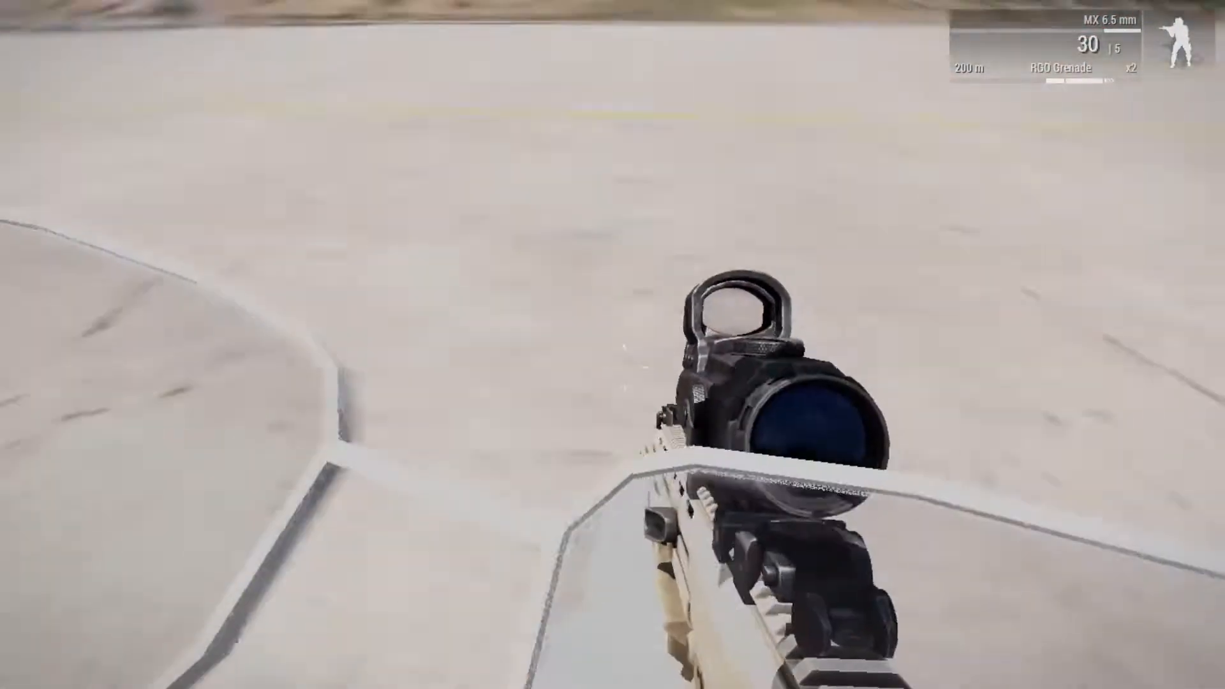
{"action": "key", "text": "w"}
{"action": "key", "text": "g"}
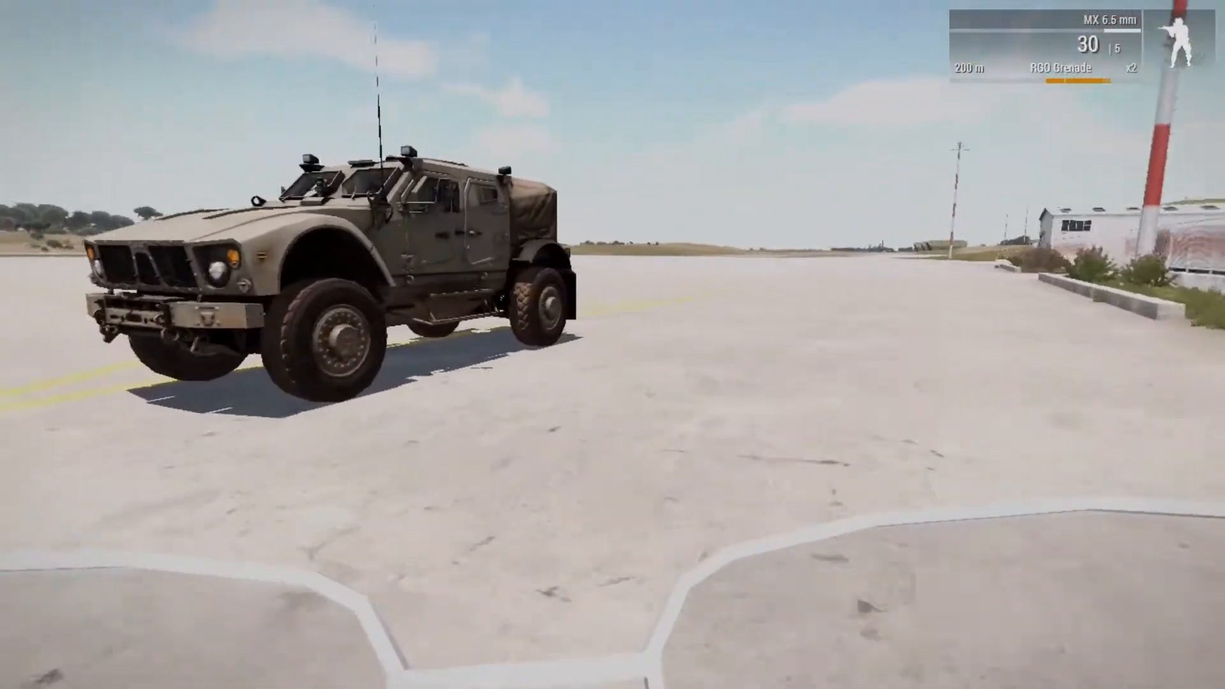
{"action": "key", "text": "w"}
{"action": "key", "text": "w"}
{"action": "key", "text": "space"}
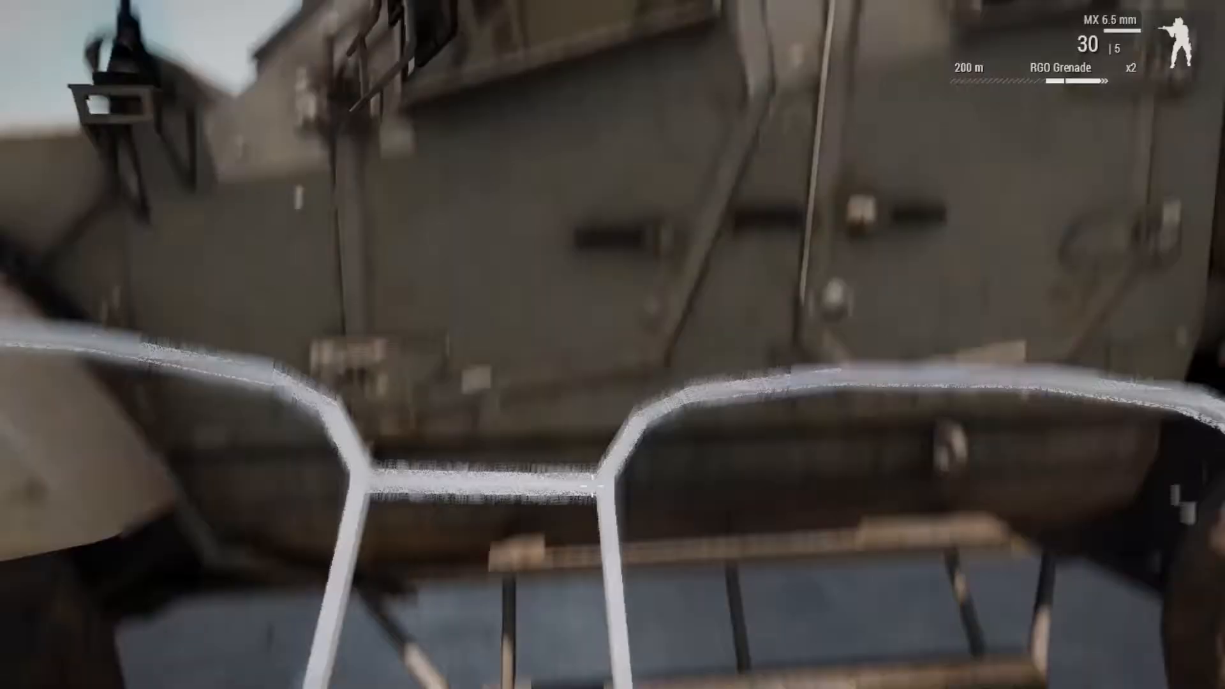
{"action": "key", "text": "w"}
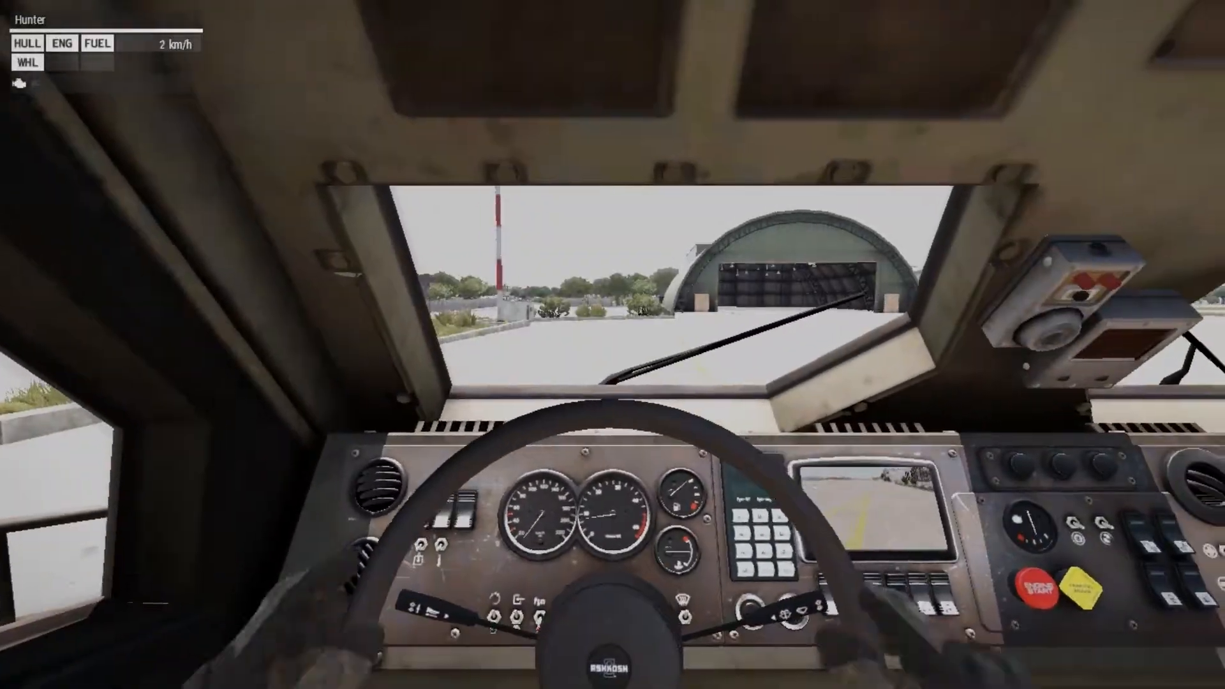
Step: Get out of the Hunter beyond the road entrance and inspect the bar gate's opening and closing on foot
{"action": "key", "text": "KP_Enter"}
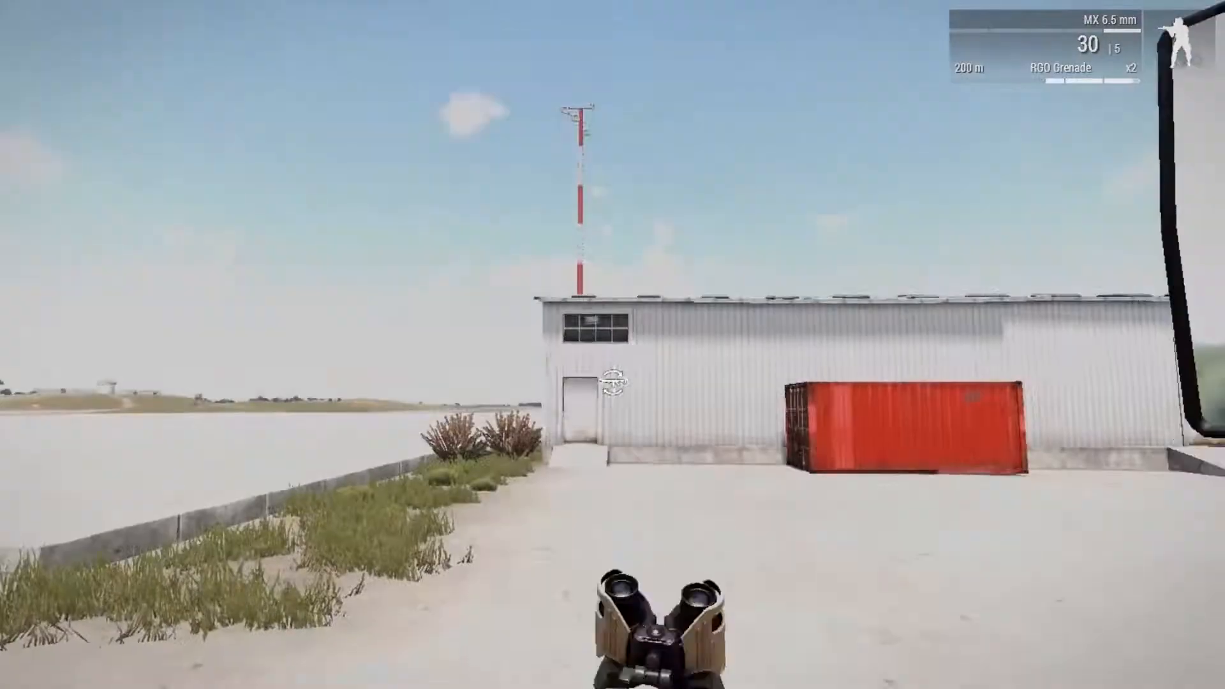
{"action": "key", "text": "w"}
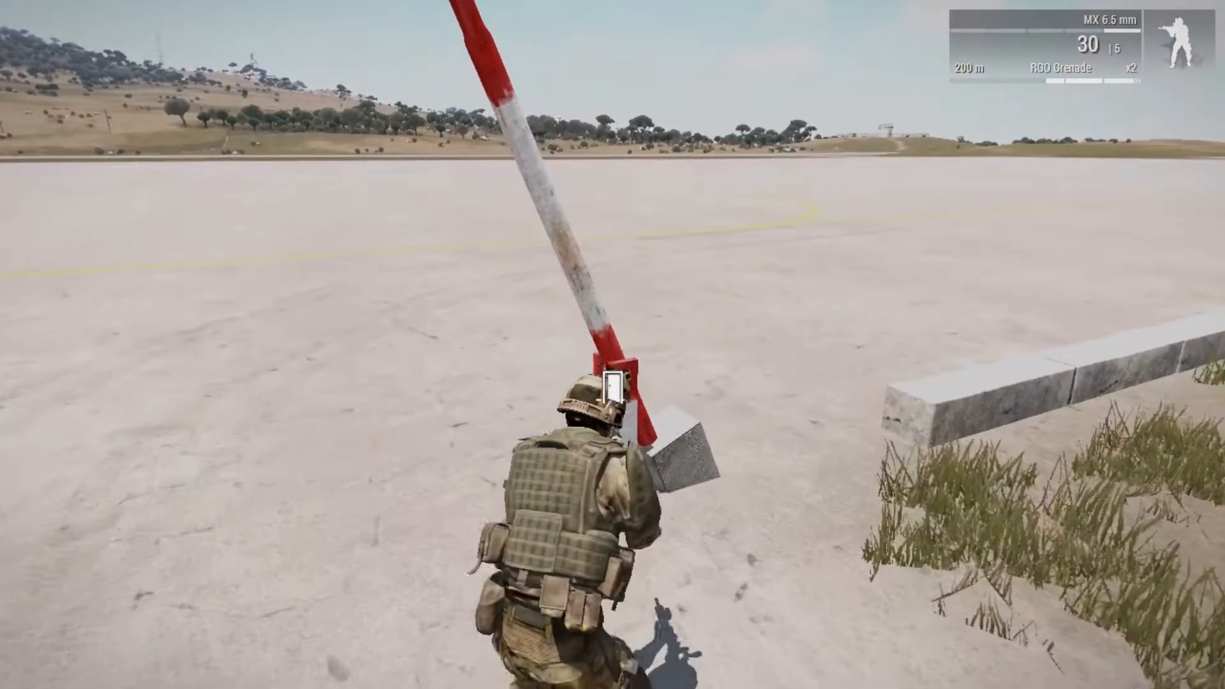
{"action": "key", "text": "s"}
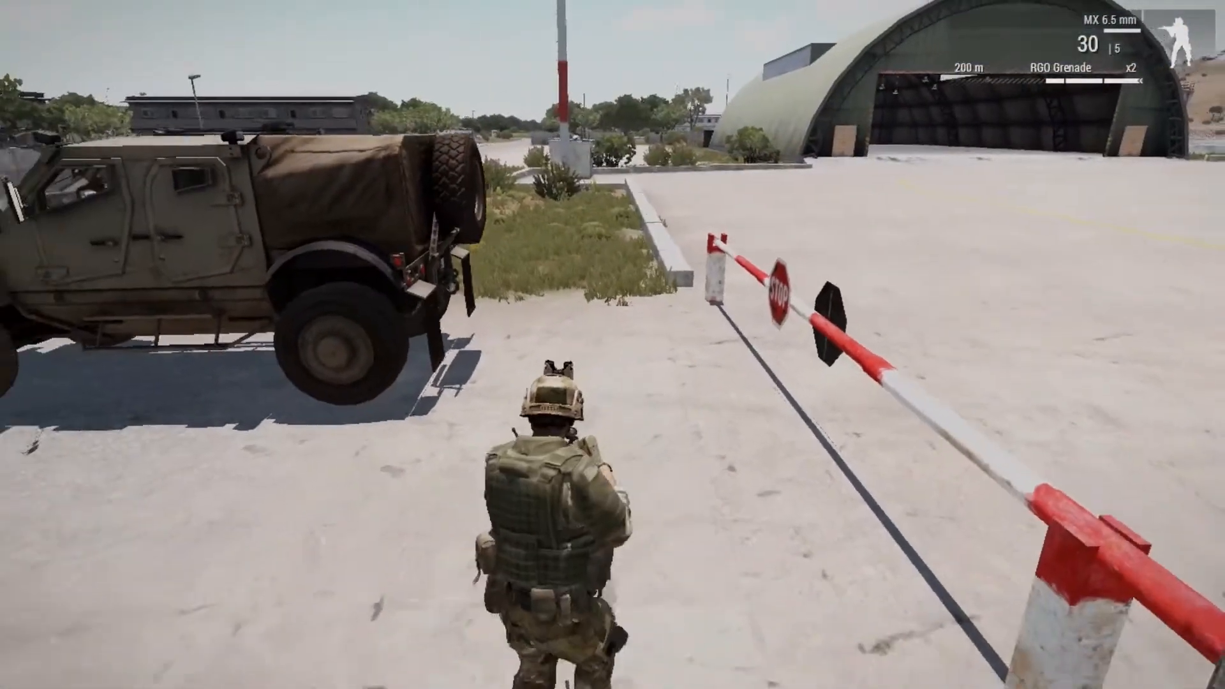
{"action": "key", "text": "s"}
{"action": "key", "text": "a"}
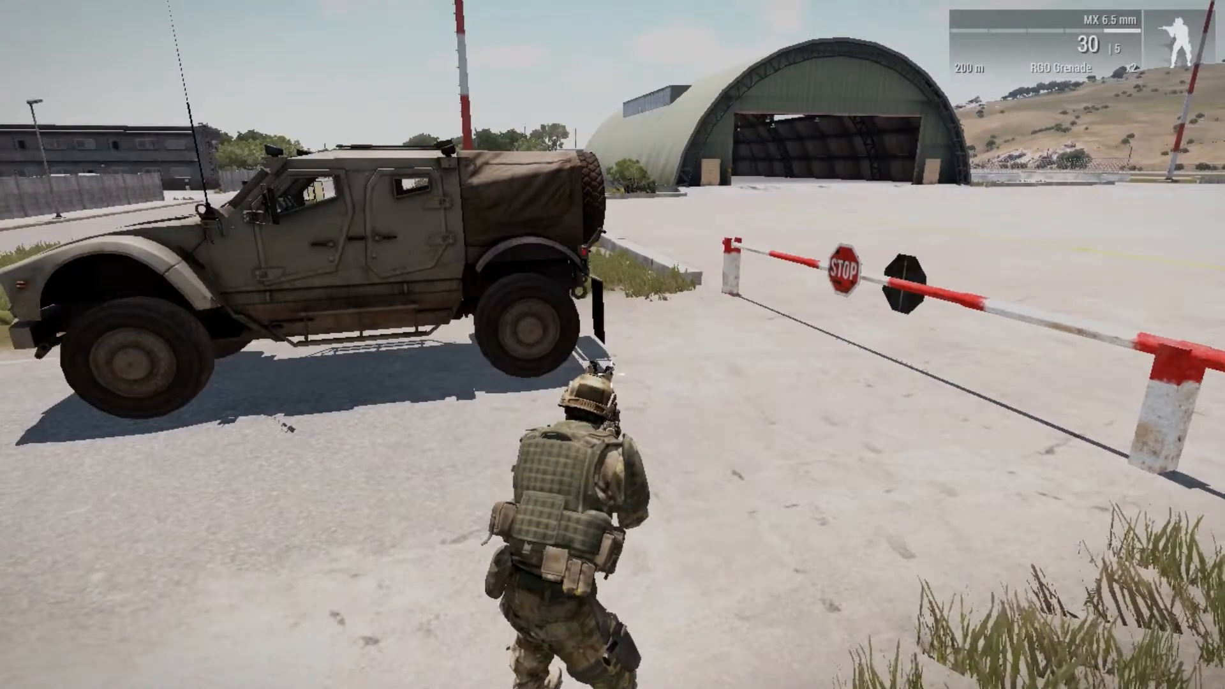
{"action": "key", "text": "w"}
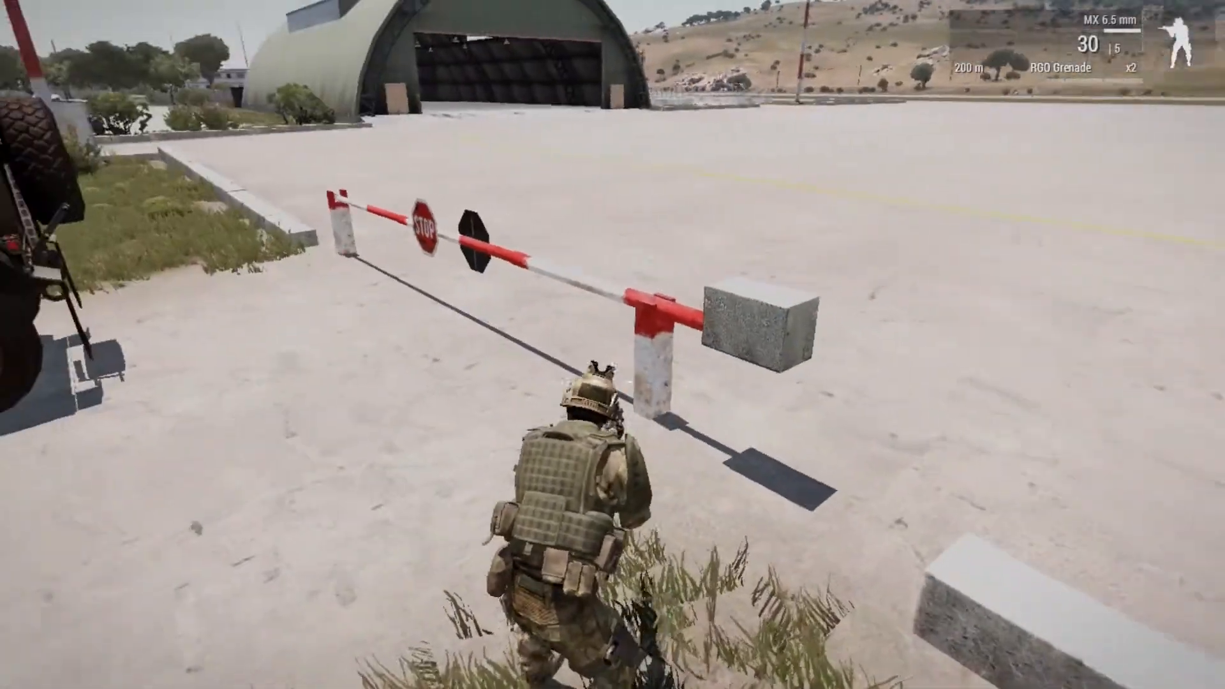
{"action": "key", "text": "w"}
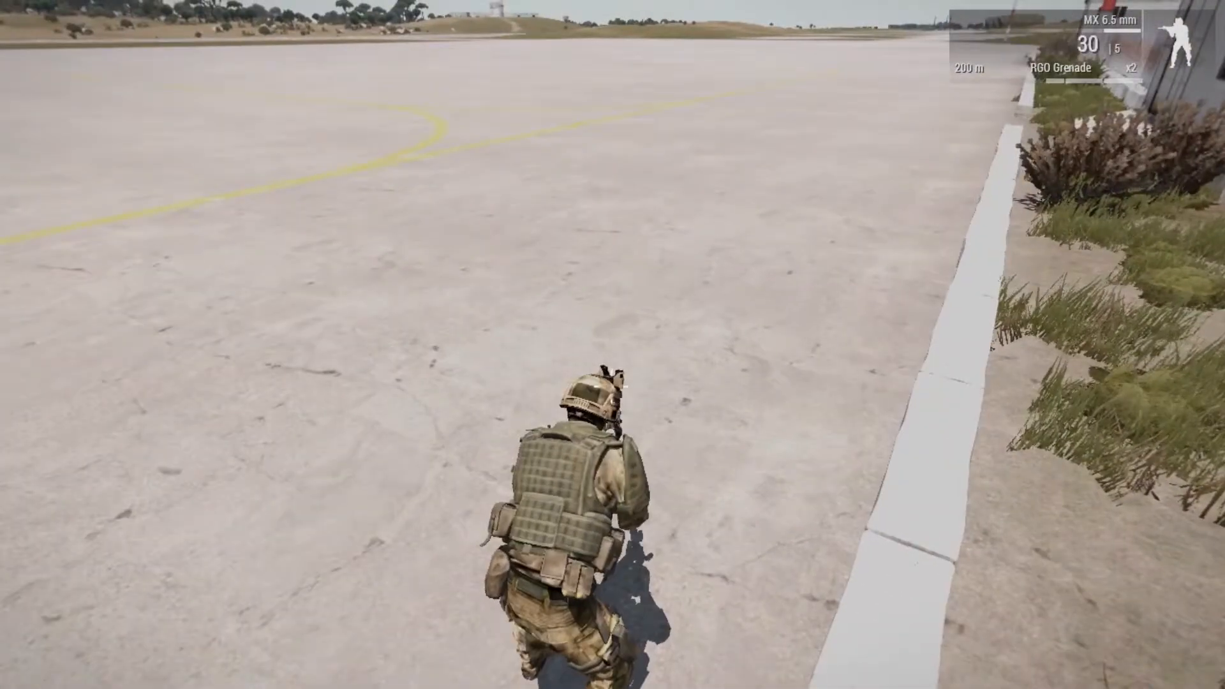
Step: Abort the test mission, confirm returning to the lobby and continue past the mission summary
{"action": "key", "text": "Escape"}
{"action": "left_click", "coordinate": [137, 620]}
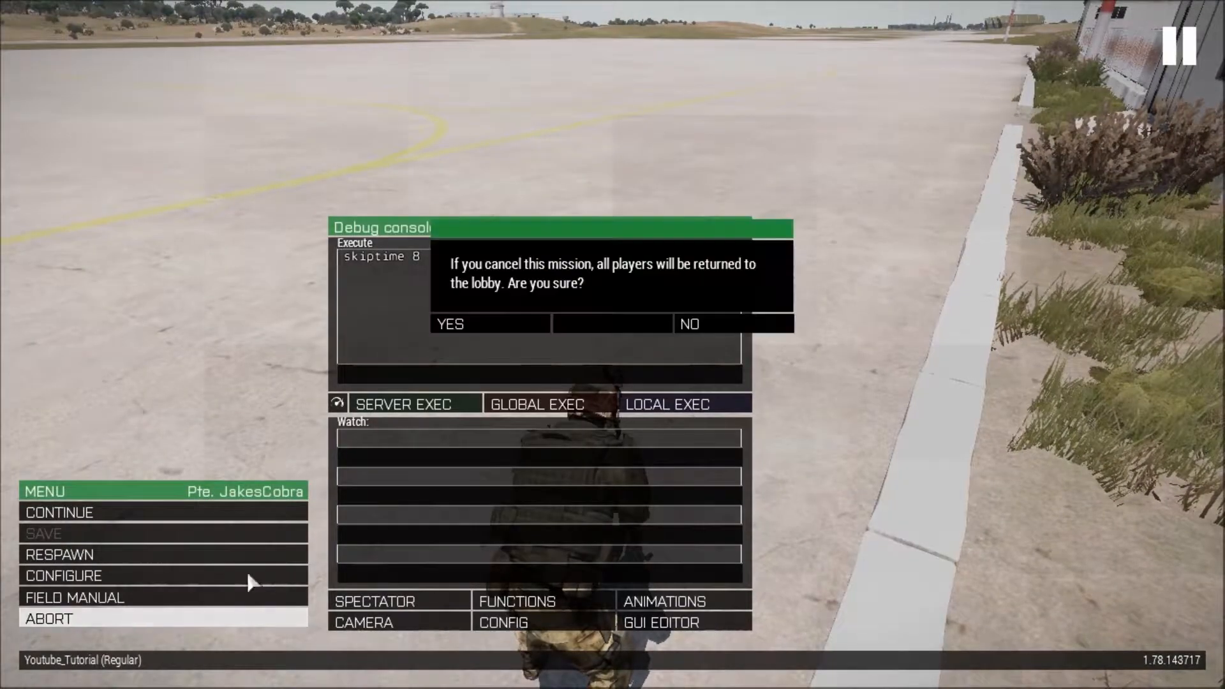
{"action": "left_click", "coordinate": [470, 324]}
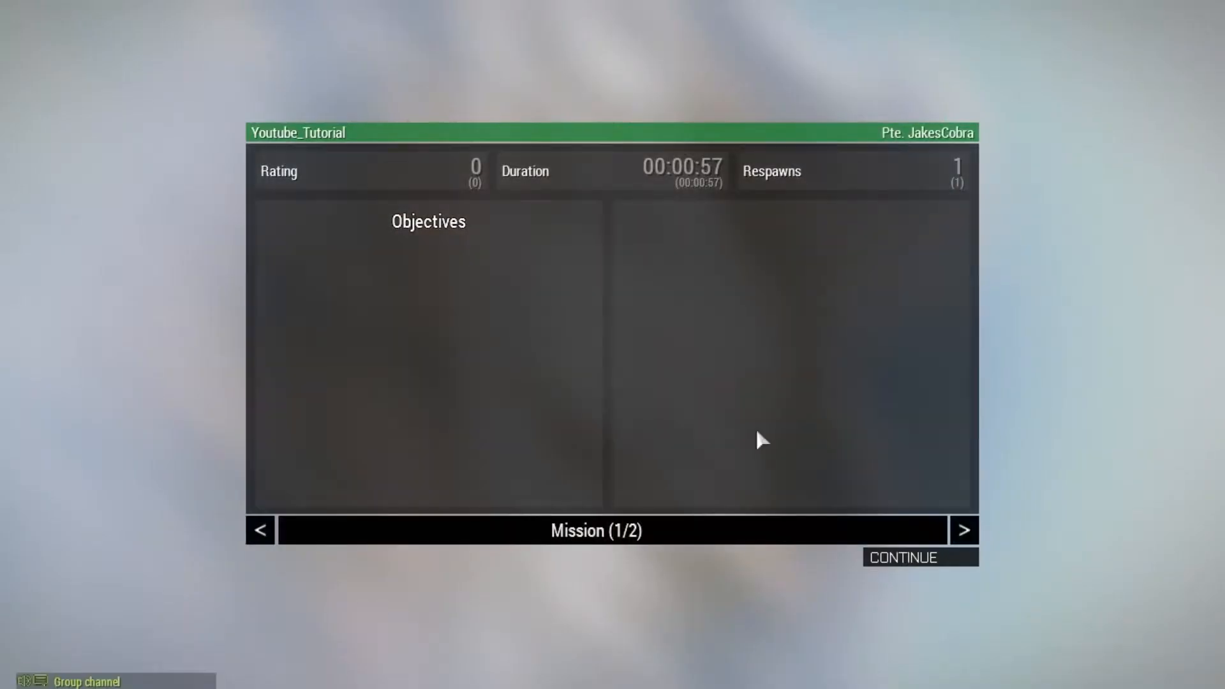
{"action": "left_click", "coordinate": [919, 564]}
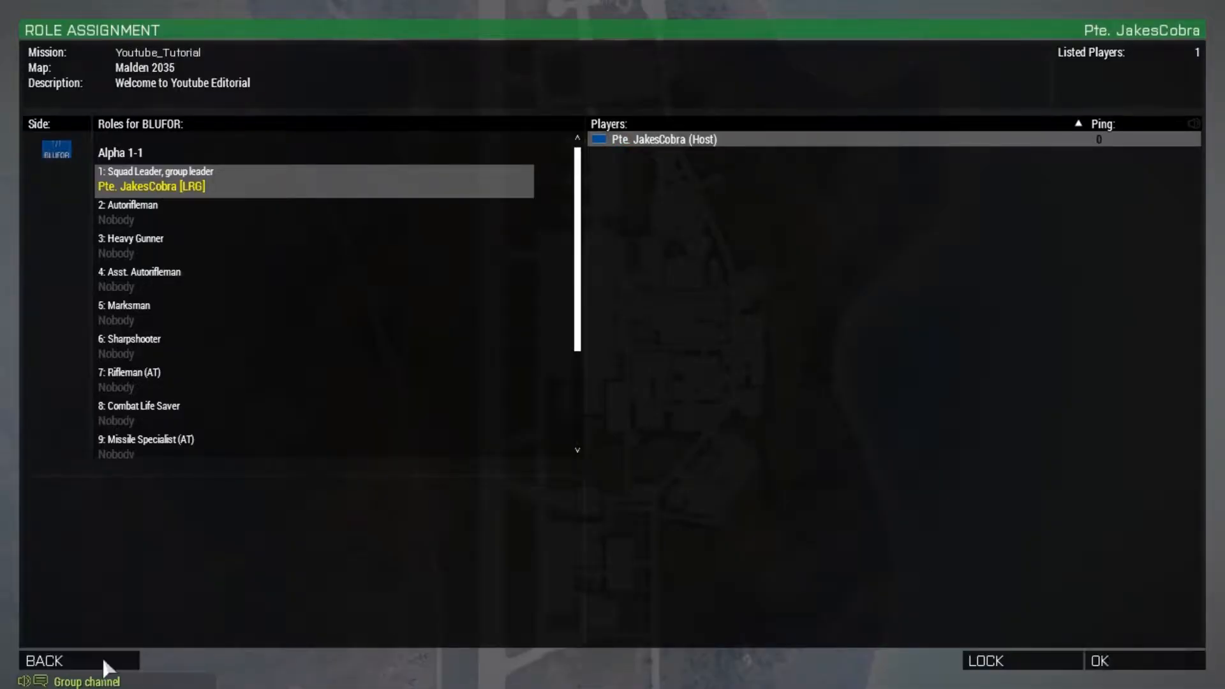
Step: Return to the scenario editor and place a 10x10x10 m trigger at the centre of the bar gate
{"action": "left_click", "coordinate": [77, 660]}
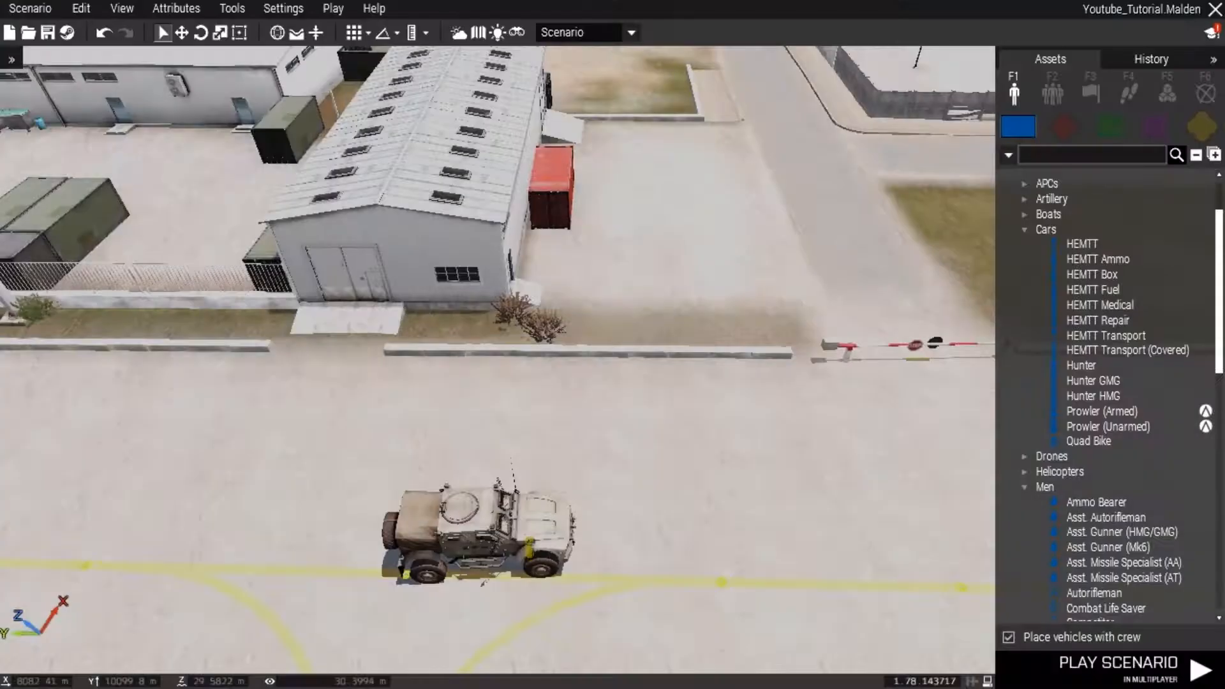
{"action": "key", "text": "d"}
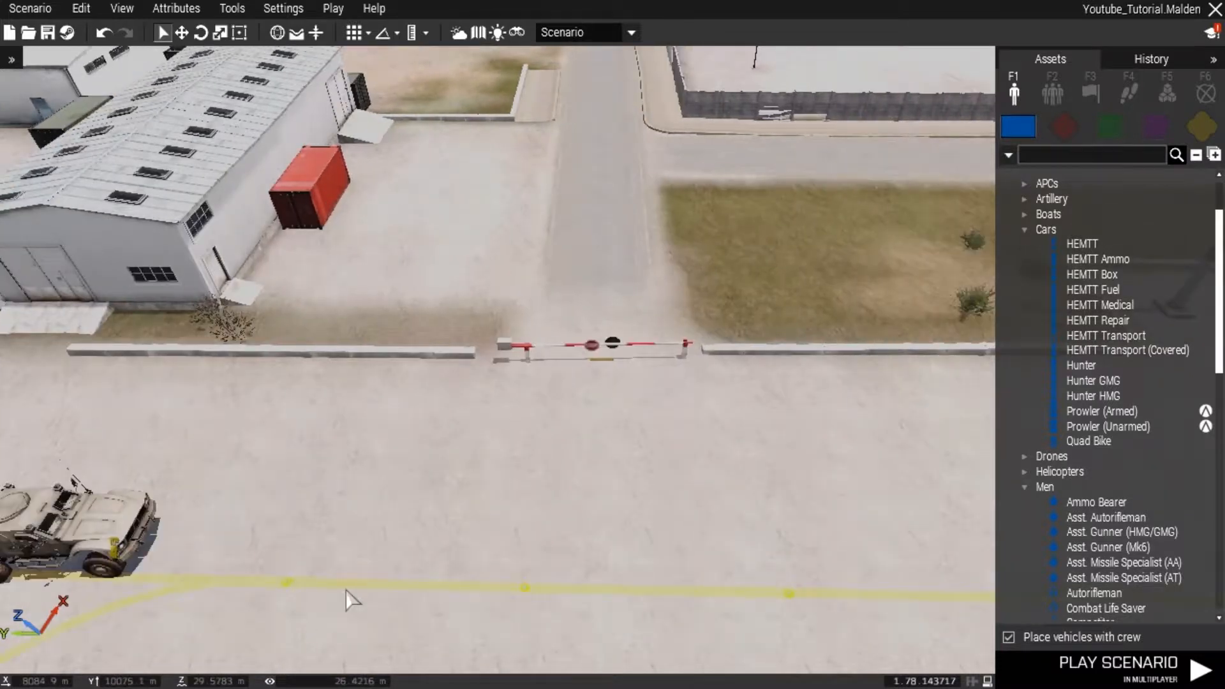
{"action": "right_click_drag", "start_coordinate": [408, 470], "coordinate": [440, 484]}
{"action": "scroll", "coordinate": [419, 496], "scroll_direction": "up", "scroll_amount": 5}
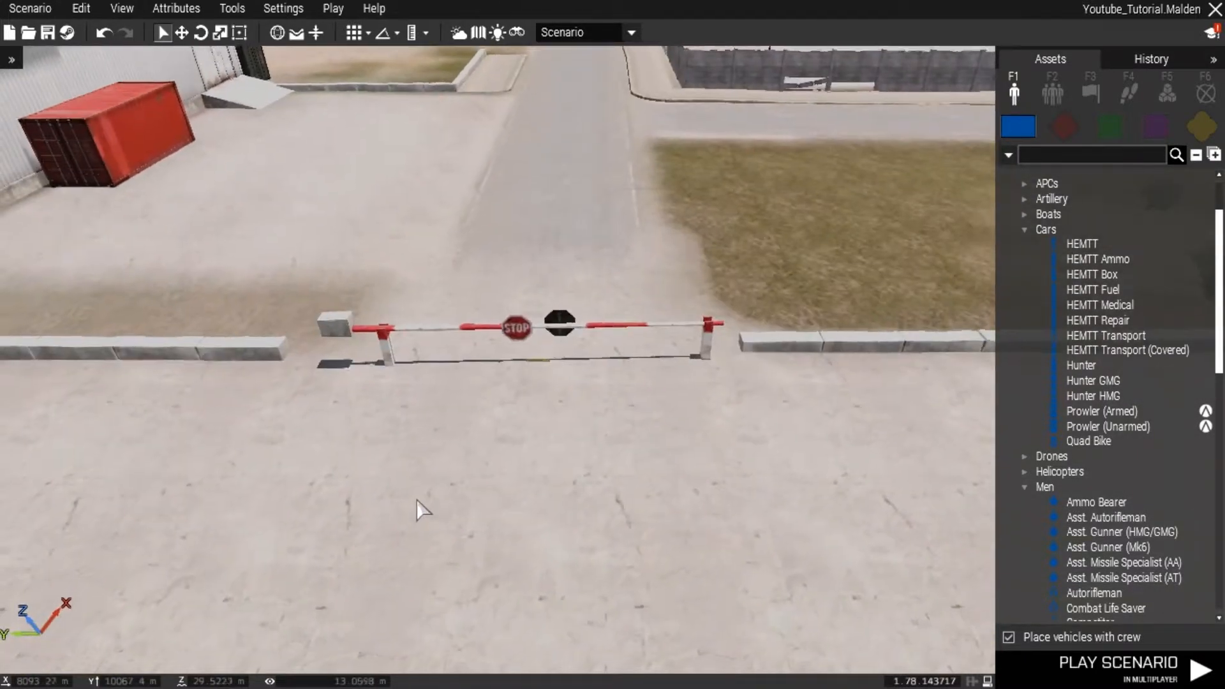
{"action": "left_click", "coordinate": [1091, 90]}
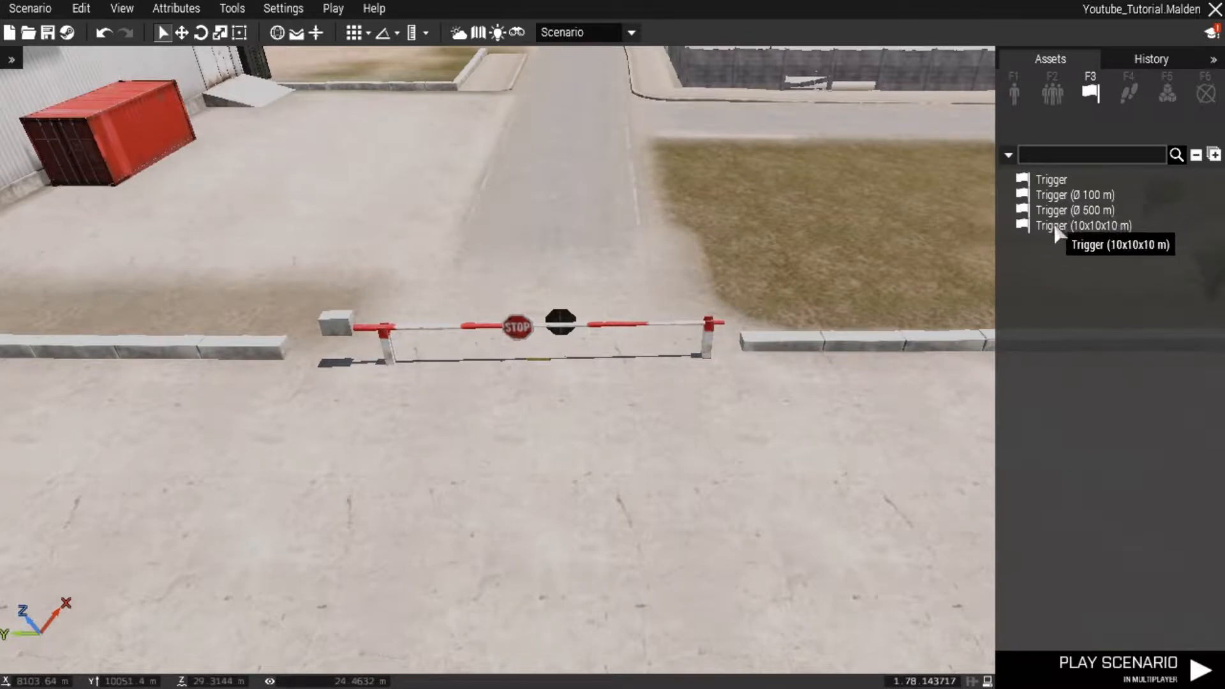
{"action": "left_click_drag", "start_coordinate": [1056, 227], "coordinate": [528, 399]}
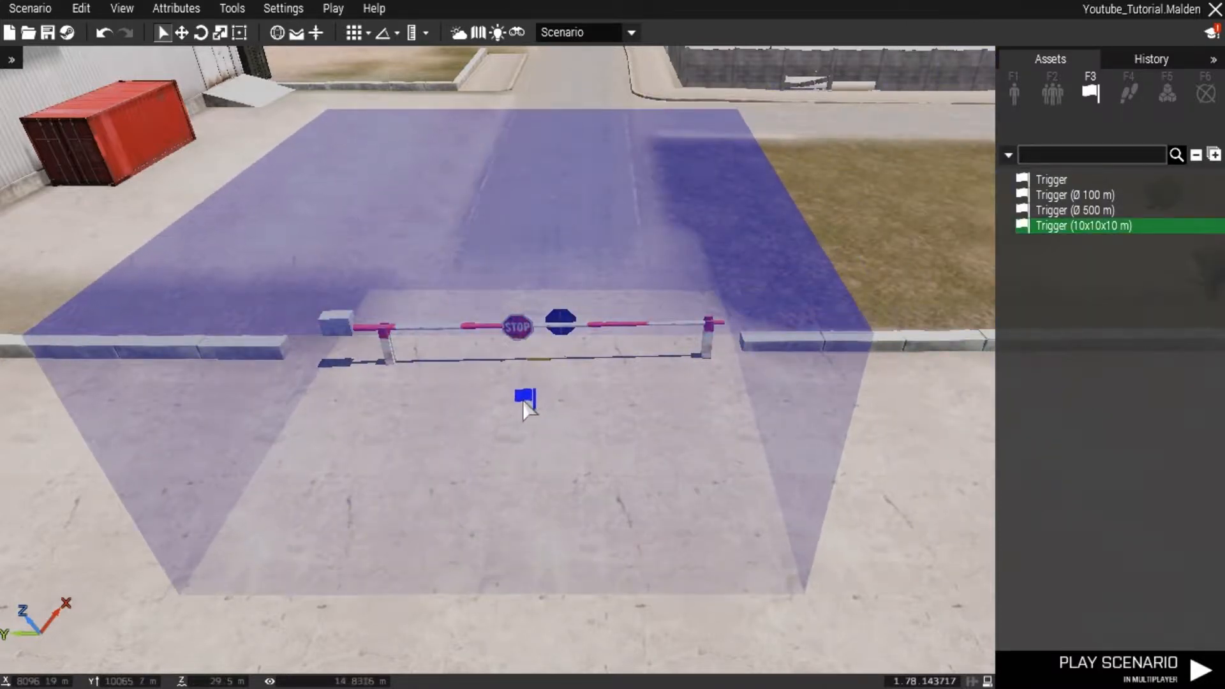
{"action": "key", "text": "w"}
{"action": "key", "text": "s"}
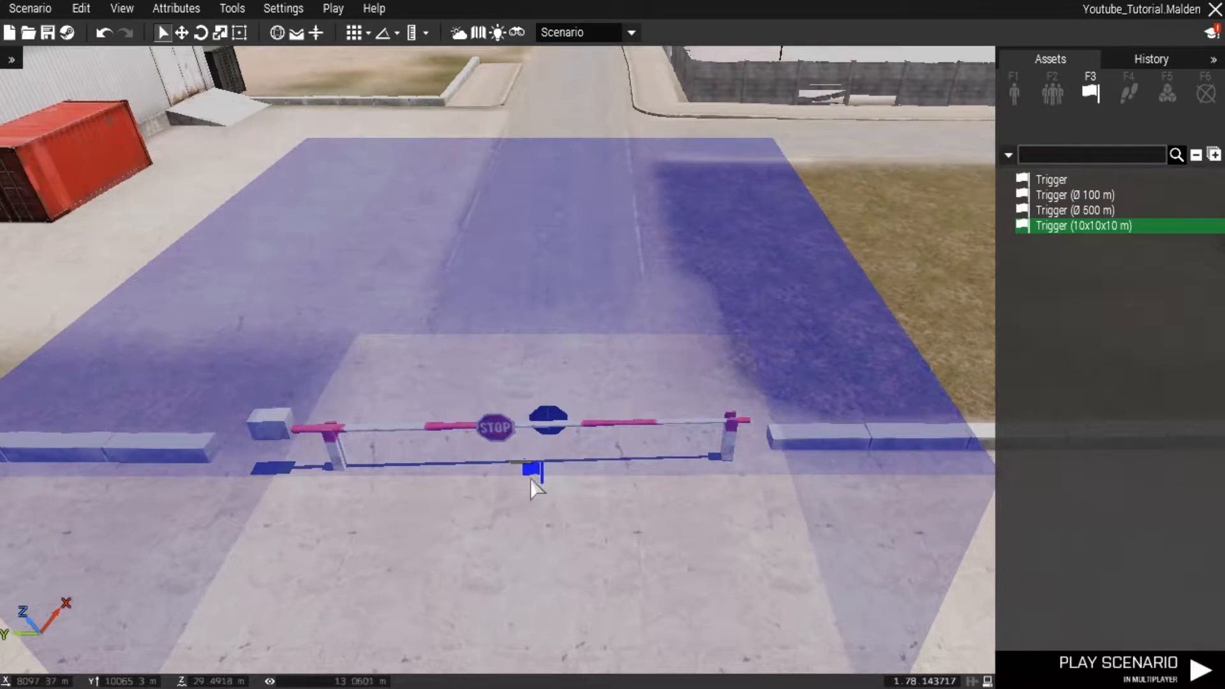
{"action": "left_click", "coordinate": [521, 481]}
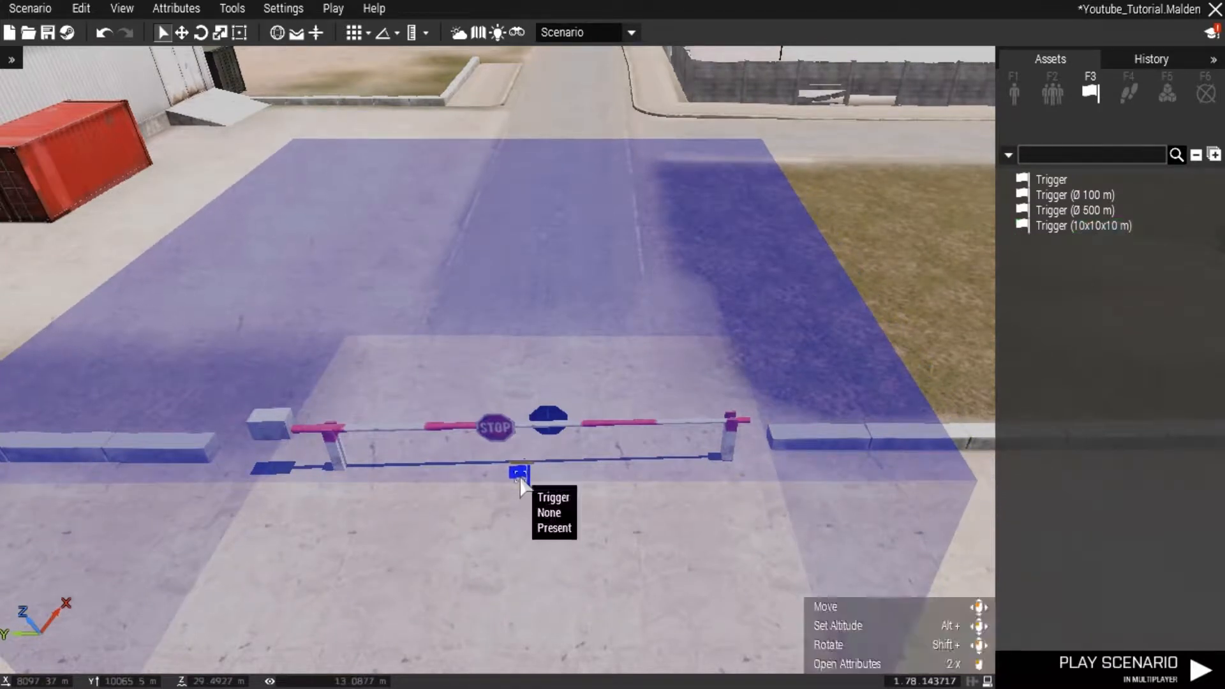
{"action": "right_click", "coordinate": [526, 454]}
{"action": "mouse_move", "coordinate": [574, 458]}
{"action": "left_click", "coordinate": [797, 478]}
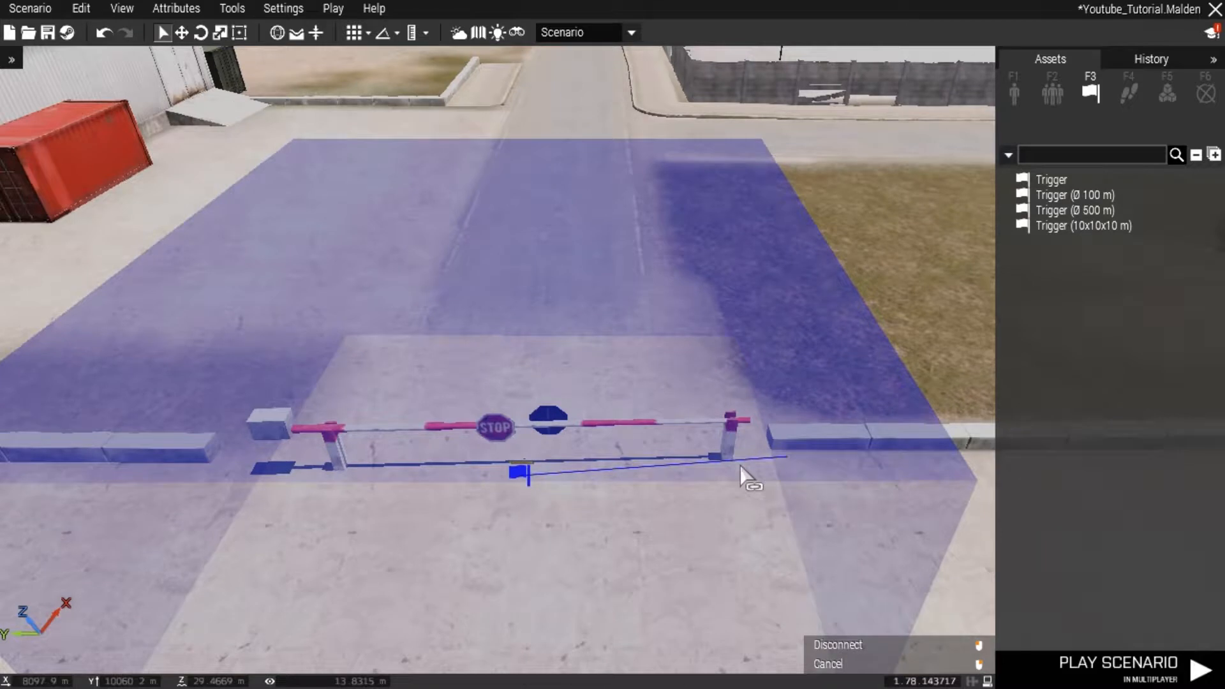
{"action": "left_click", "coordinate": [528, 466]}
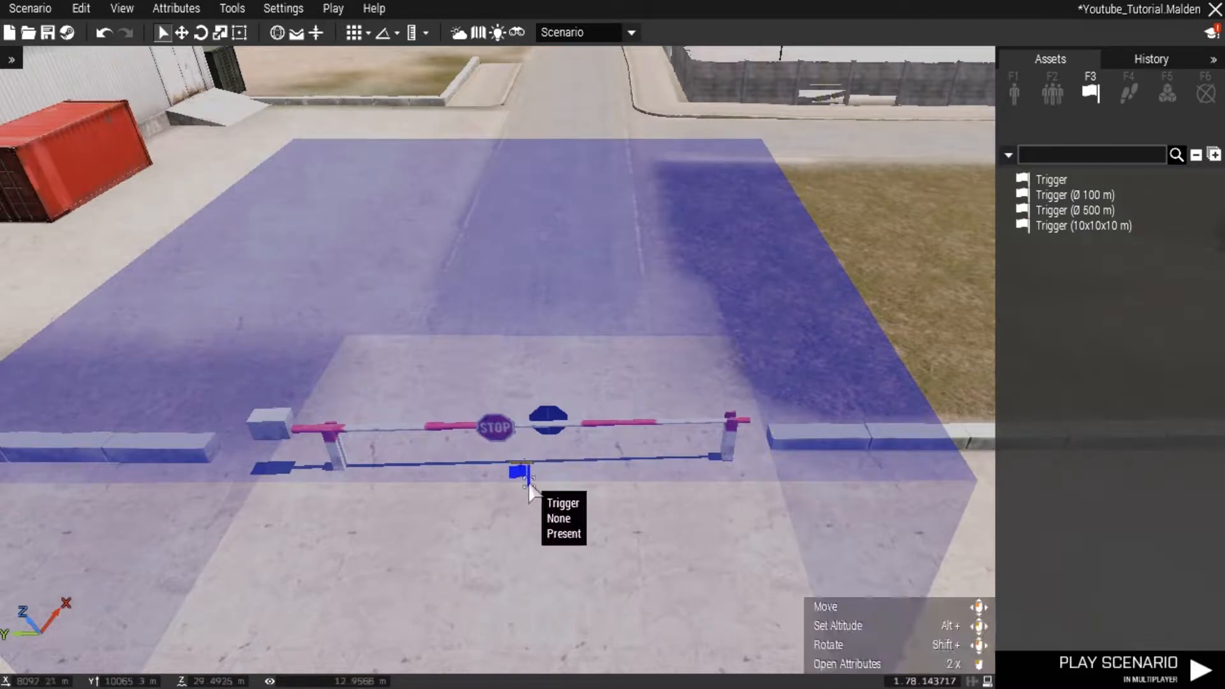
{"action": "right_click", "coordinate": [528, 454]}
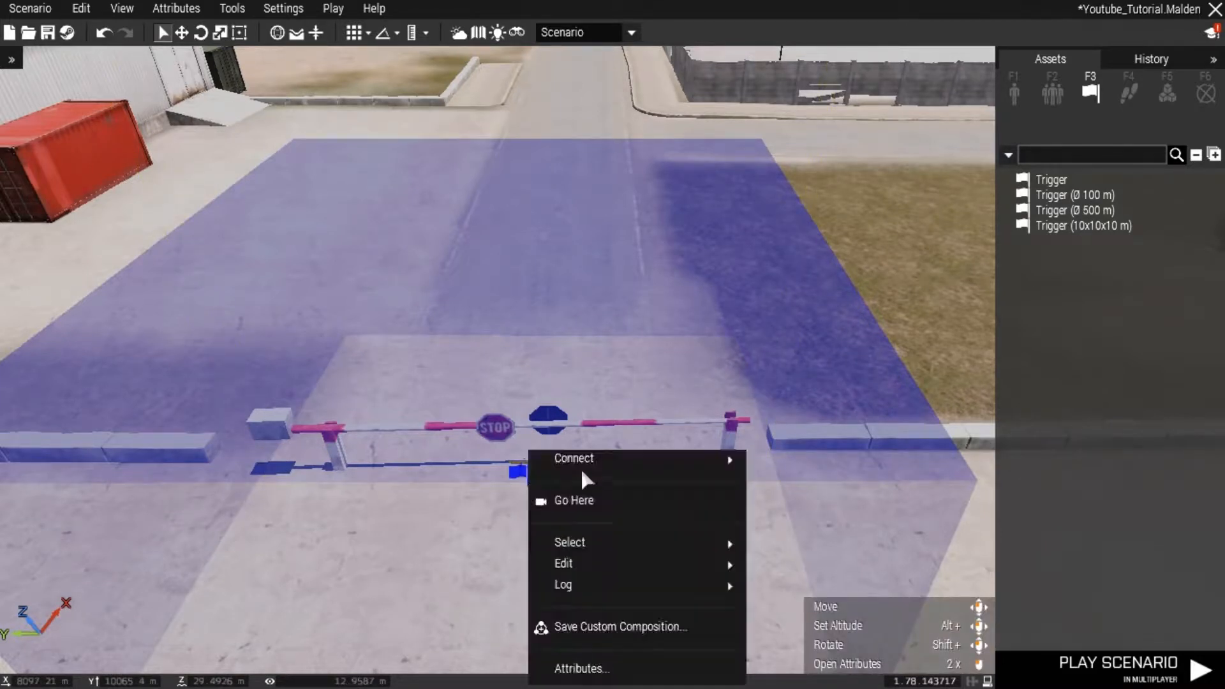
{"action": "mouse_move", "coordinate": [575, 542]}
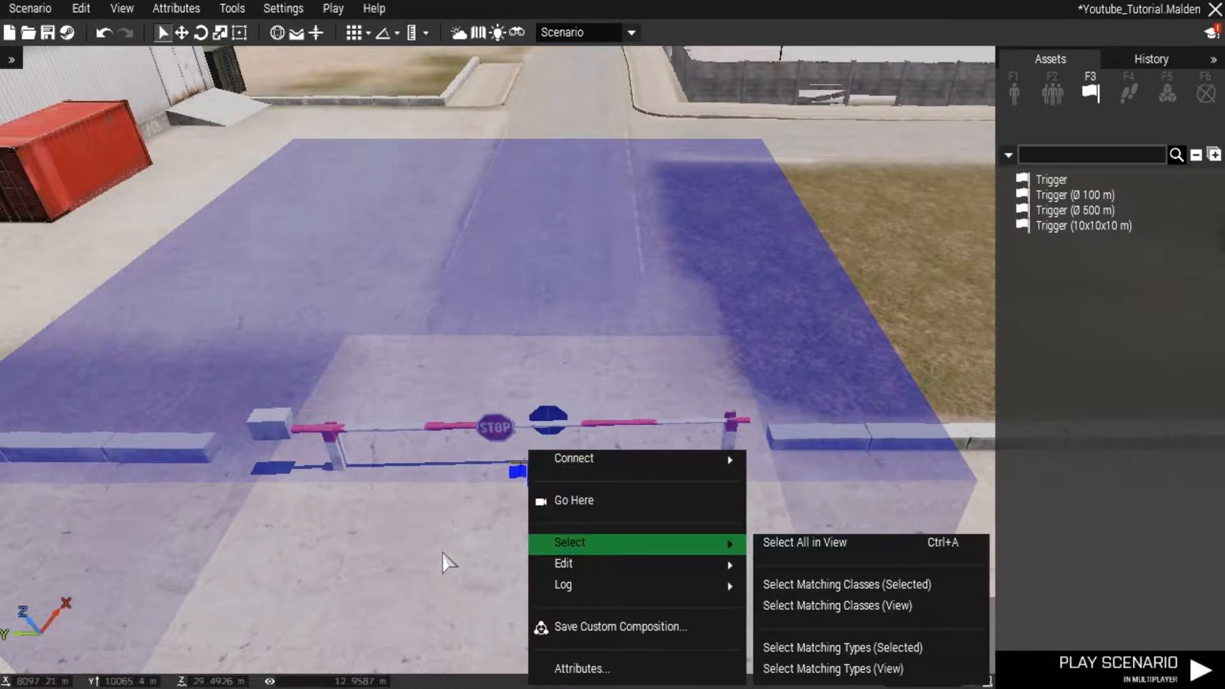
{"action": "left_click", "coordinate": [442, 553]}
Step: Set size A of the bar gate trigger to 10
{"action": "key", "text": "s"}
{"action": "key", "text": "w"}
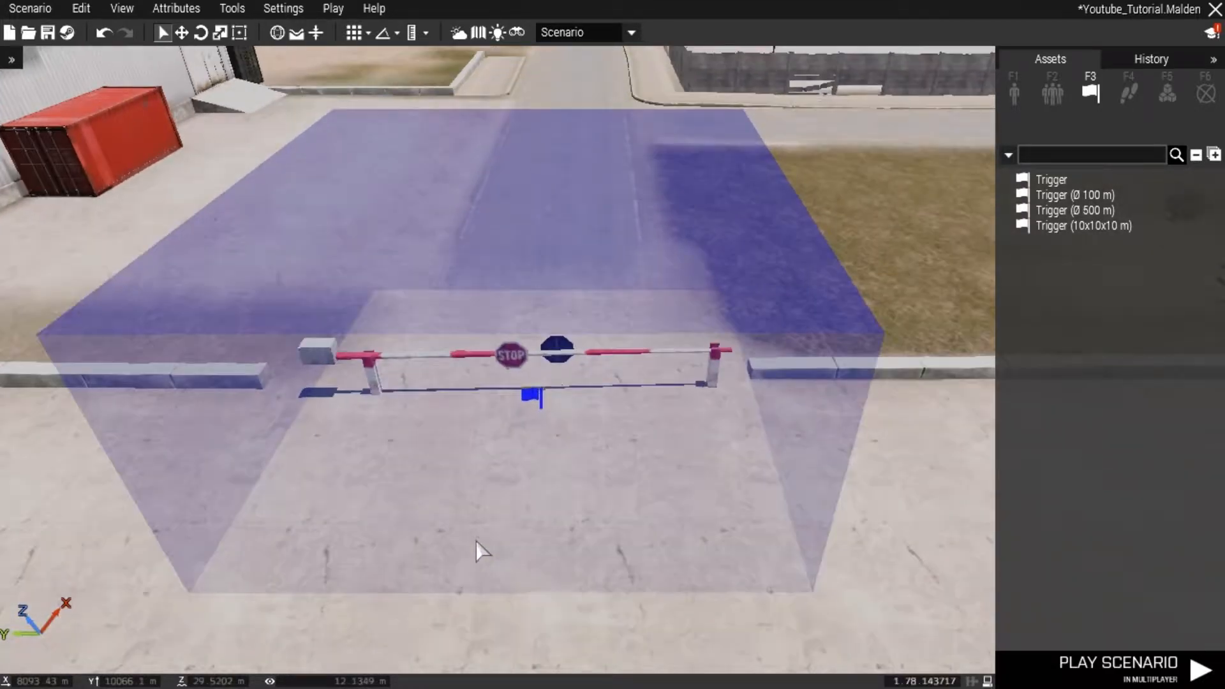
{"action": "right_click_drag", "start_coordinate": [576, 485], "coordinate": [759, 496]}
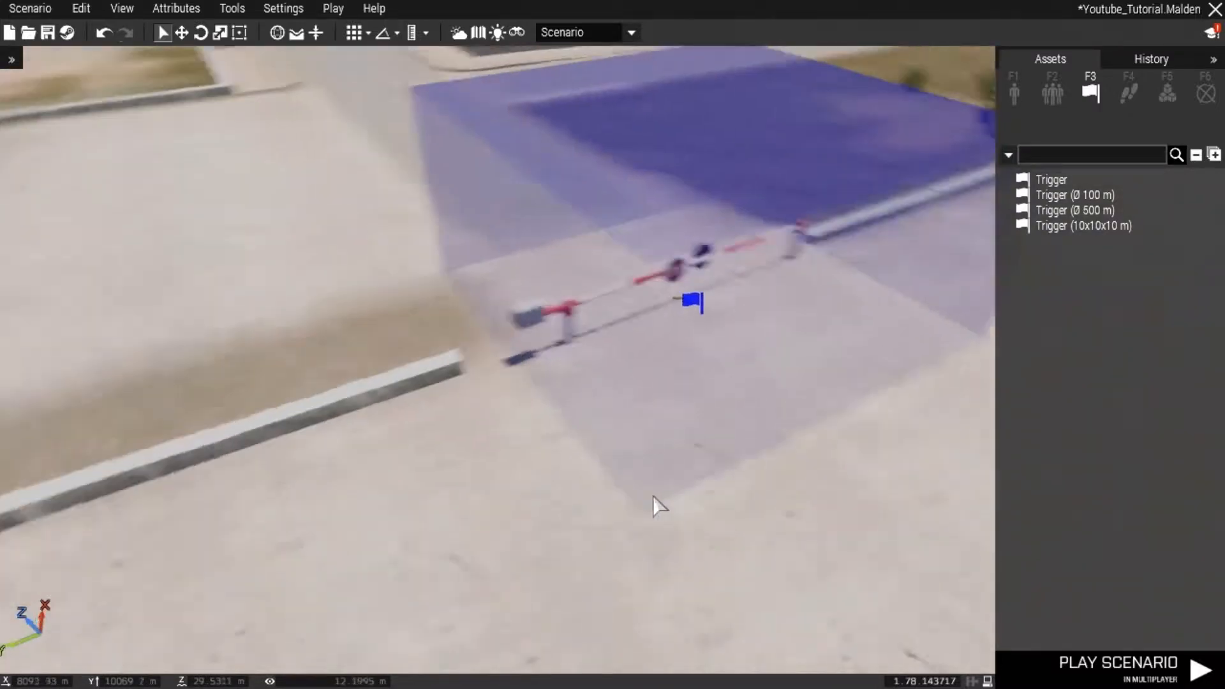
{"action": "right_click_drag", "start_coordinate": [652, 496], "coordinate": [752, 493]}
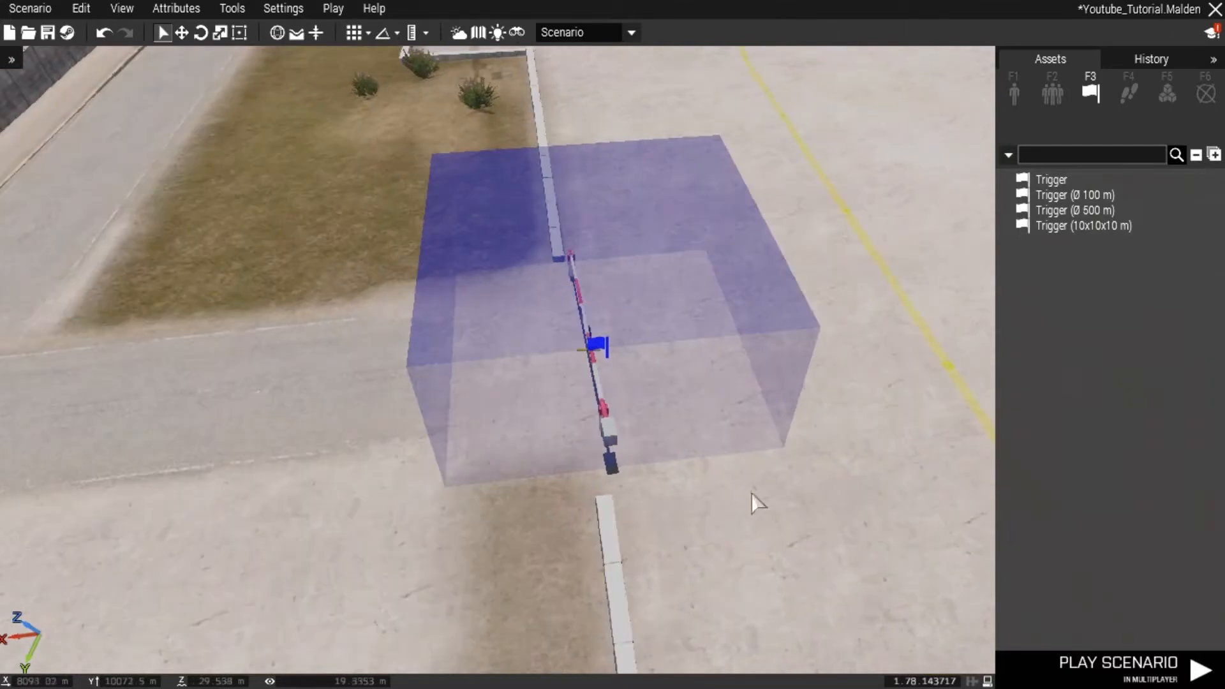
{"action": "double_click", "coordinate": [603, 352]}
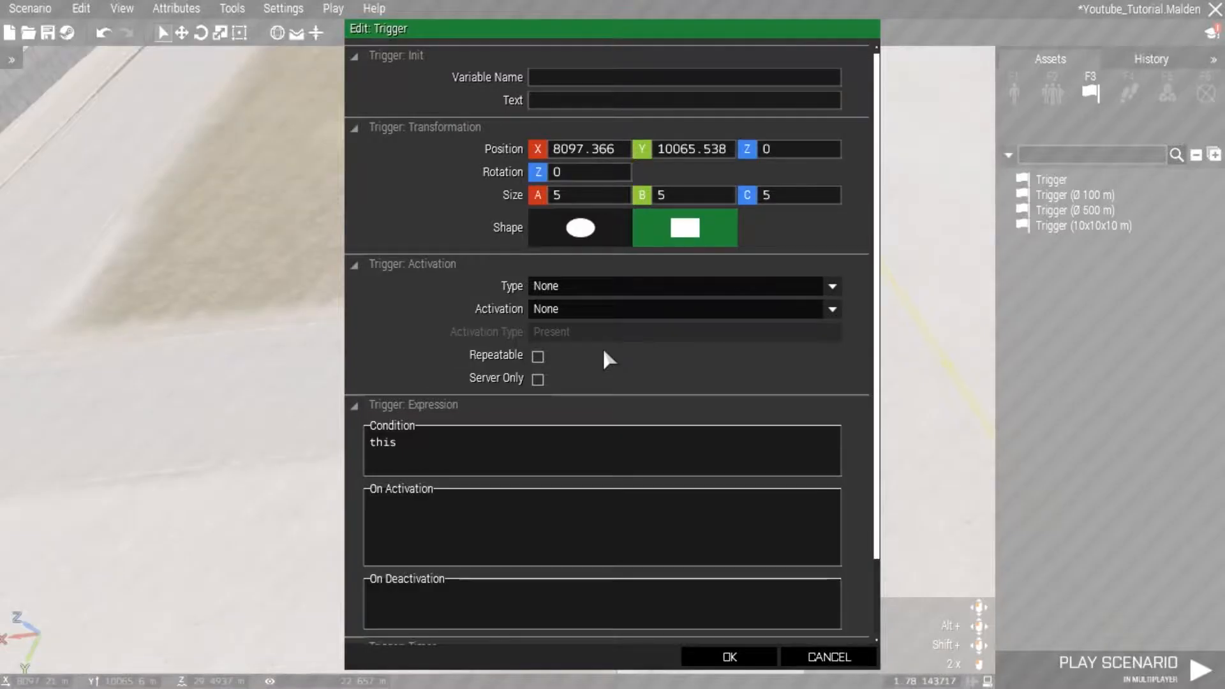
{"action": "left_click", "coordinate": [598, 201]}
{"action": "type", "text": "10"}
{"action": "left_click", "coordinate": [728, 657]}
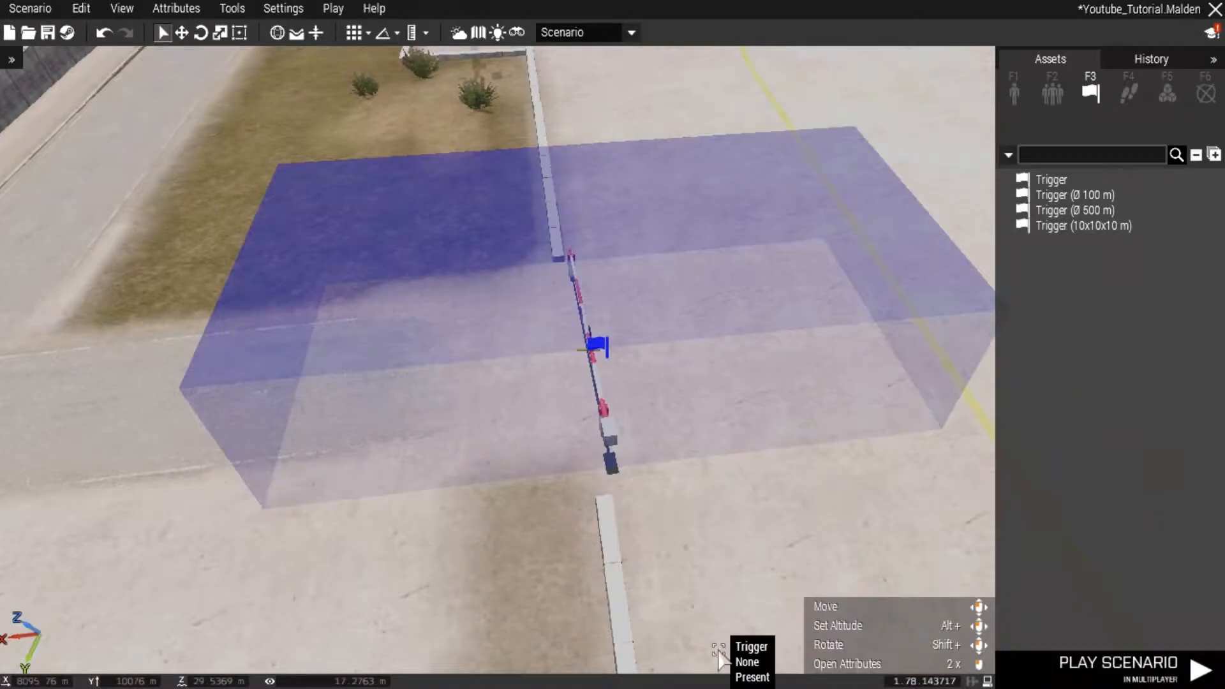
Step: Lengthen the trigger area along the road through the bar gate by setting its size A to 15
{"action": "right_click_drag", "start_coordinate": [682, 569], "coordinate": [733, 606]}
{"action": "key", "text": "s"}
{"action": "key", "text": "w"}
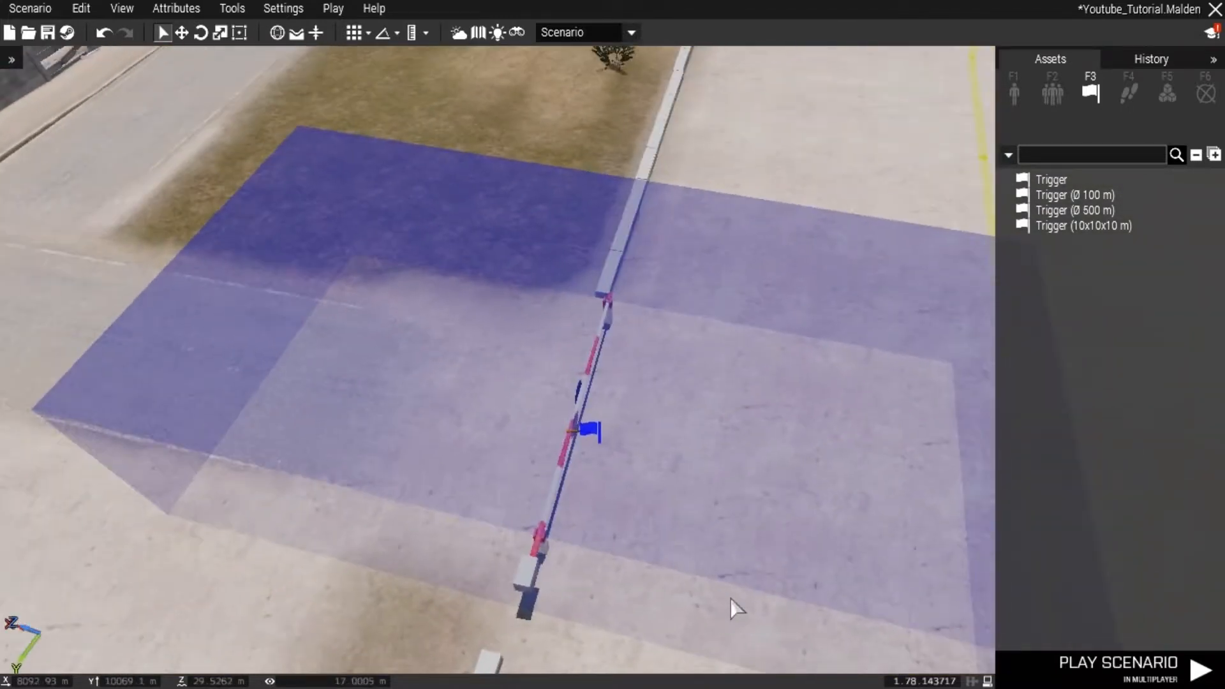
{"action": "double_click", "coordinate": [596, 439]}
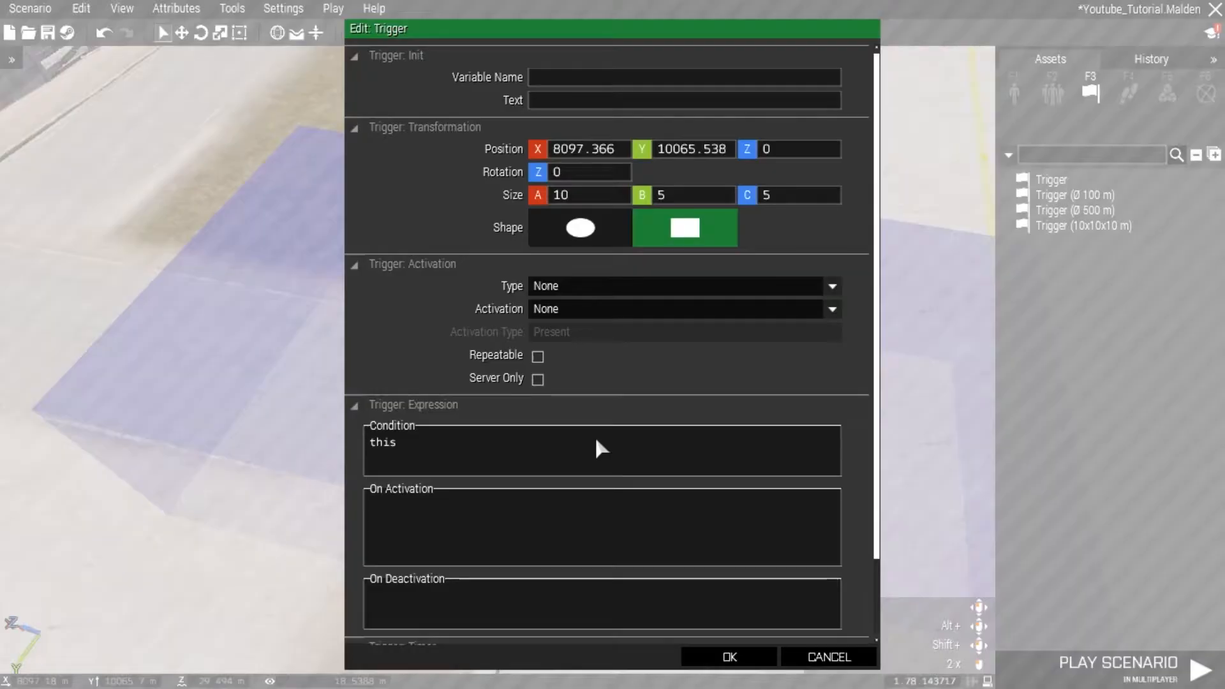
{"action": "double_click", "coordinate": [574, 196]}
{"action": "type", "text": "15"}
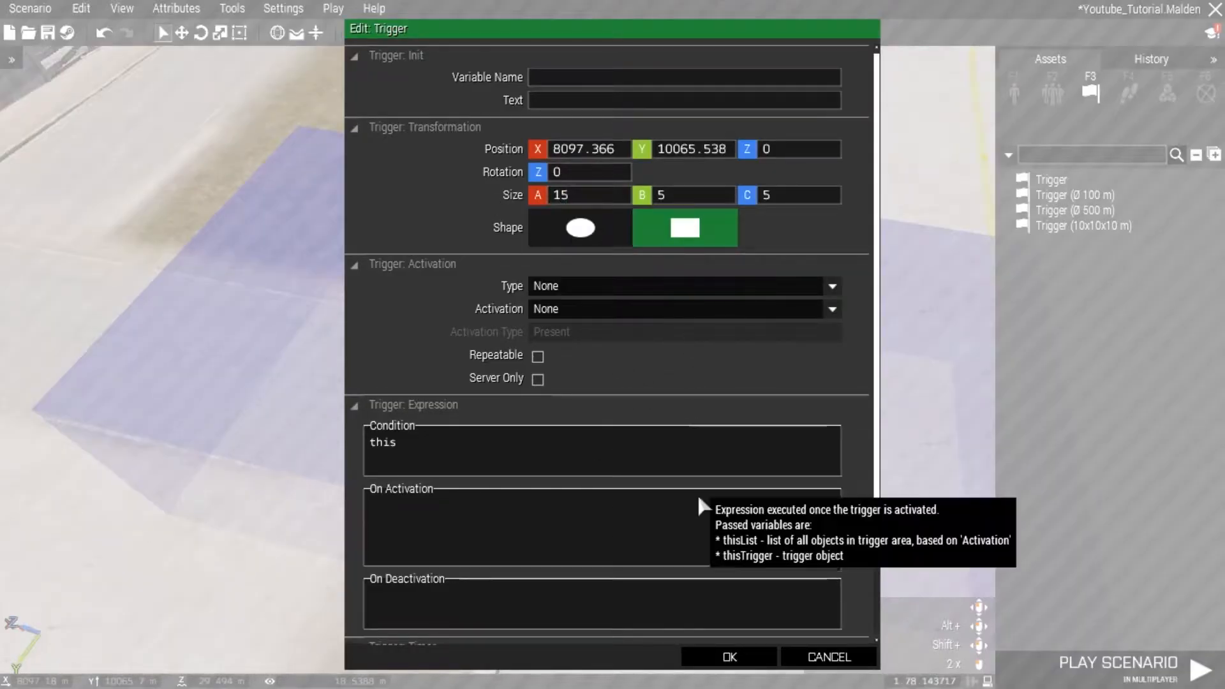
{"action": "left_click", "coordinate": [734, 656]}
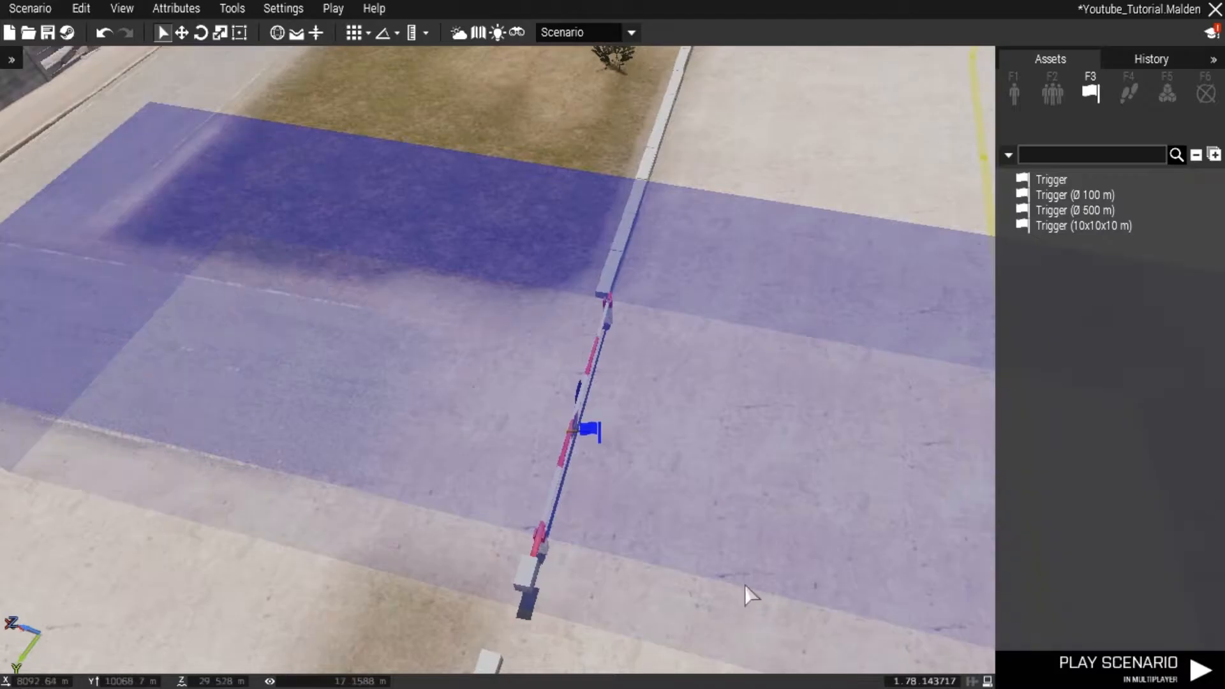
Step: Examine how far the trigger area extends on both sides of the bar gate relative to the Hunter
{"action": "scroll", "coordinate": [683, 568], "scroll_direction": "up", "scroll_amount": 5}
{"action": "key", "text": "d"}
{"action": "right_click_drag", "start_coordinate": [659, 553], "coordinate": [522, 546]}
{"action": "key", "text": "s"}
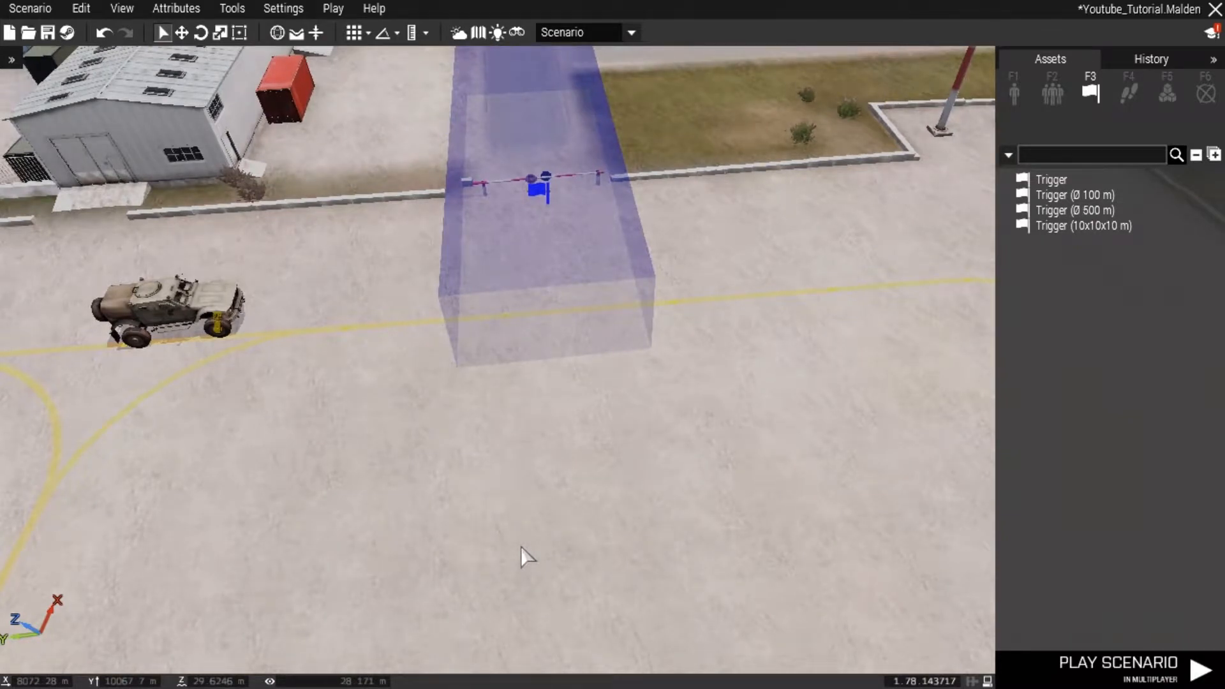
{"action": "key", "text": "a"}
{"action": "key", "text": "d"}
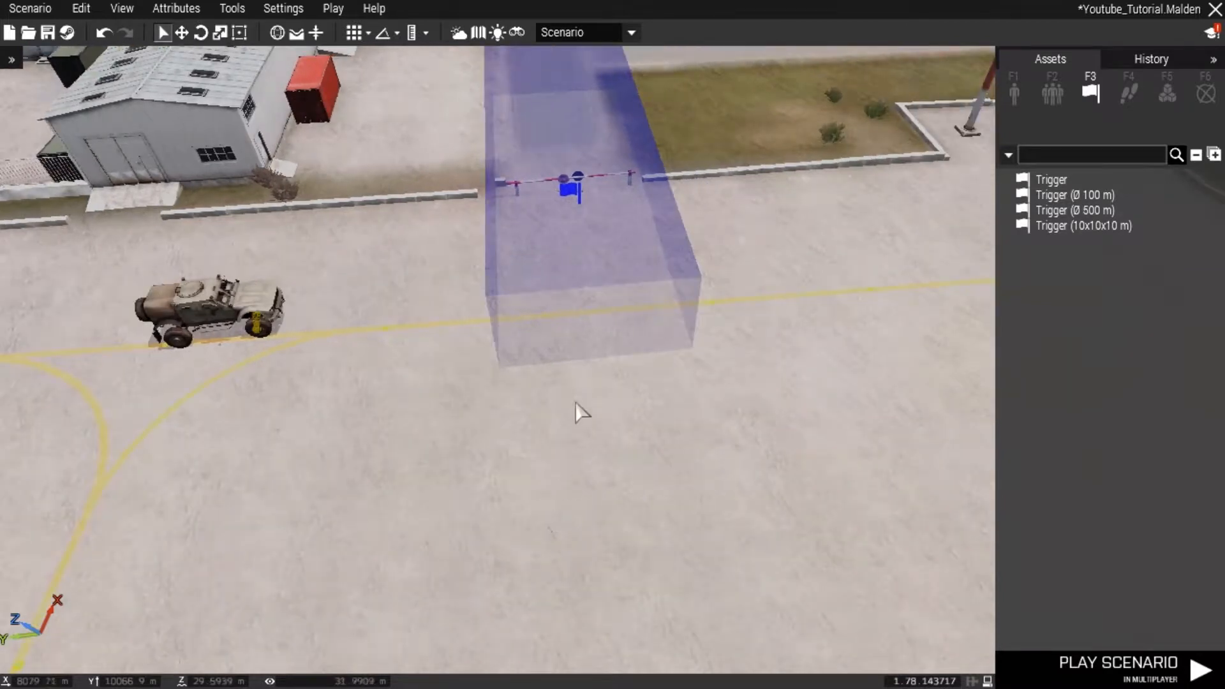
{"action": "key", "text": "w"}
{"action": "key", "text": "s"}
{"action": "right_click_drag", "start_coordinate": [565, 330], "coordinate": [377, 267]}
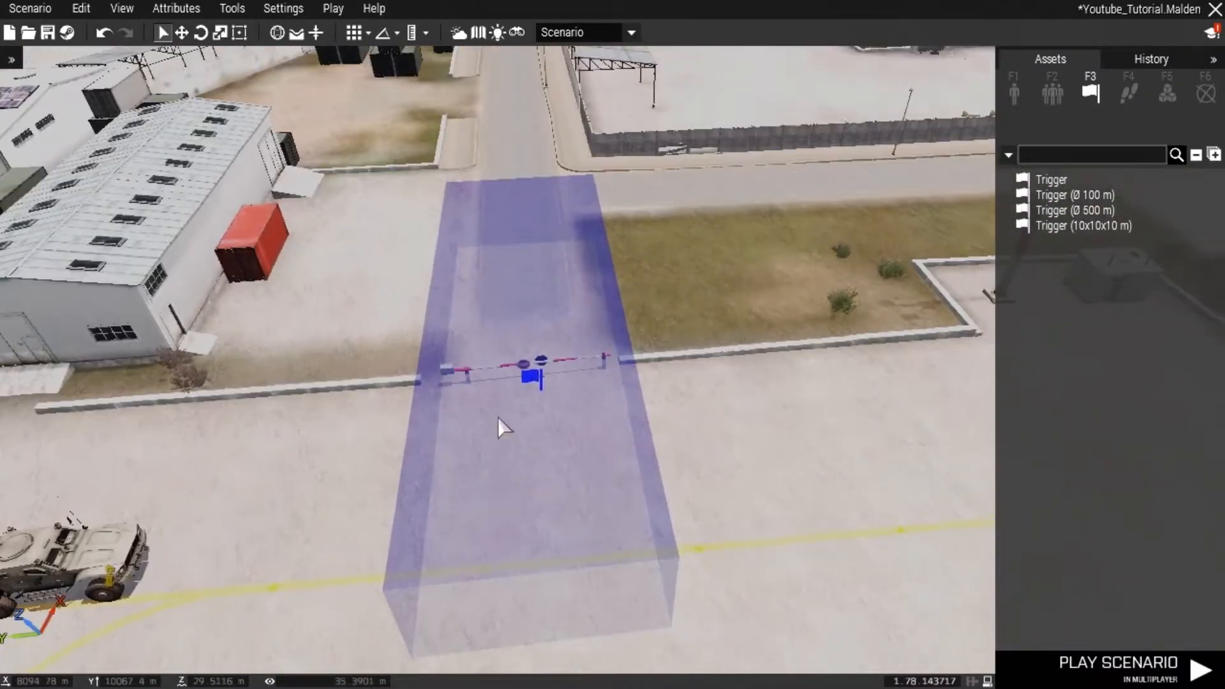
Step: Keep the trigger's type at None and set its activation to BLUFOR
{"action": "double_click", "coordinate": [535, 386]}
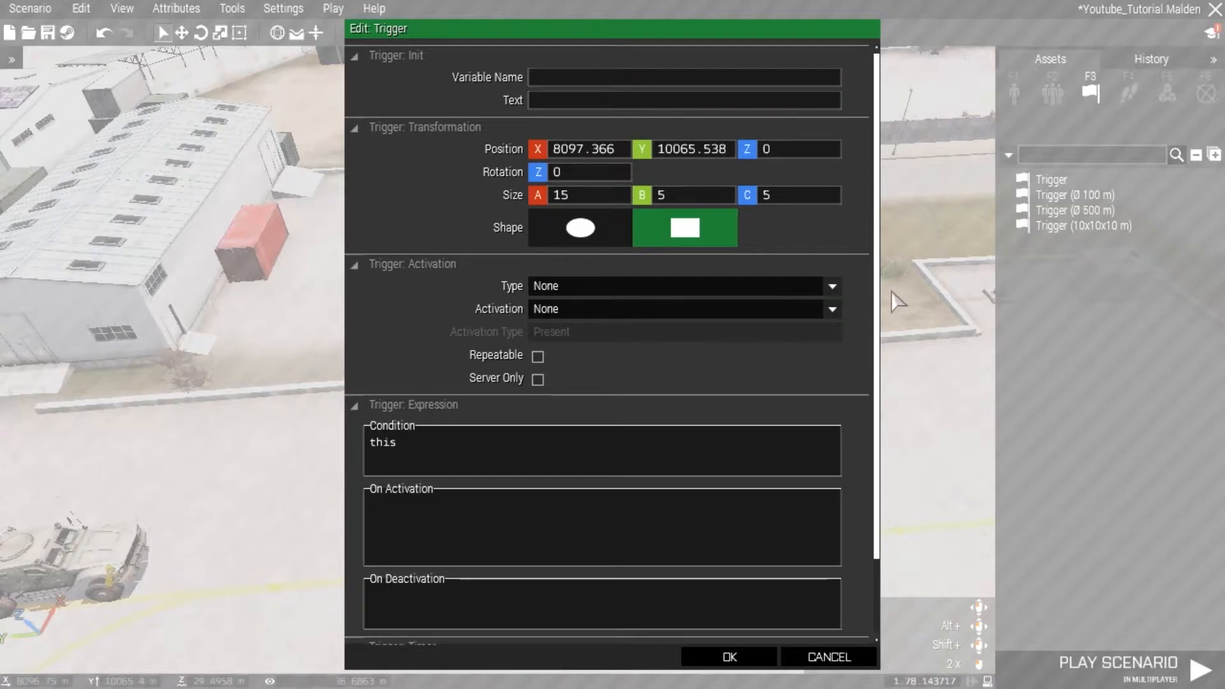
{"action": "left_click", "coordinate": [832, 287]}
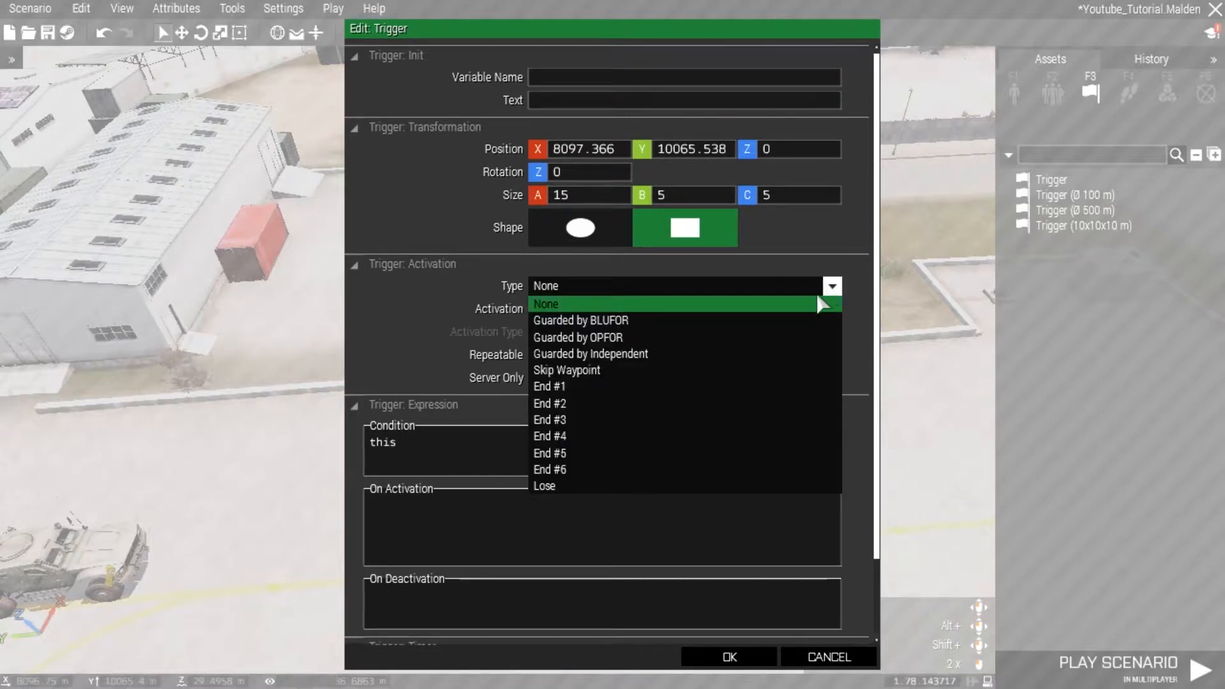
{"action": "left_click", "coordinate": [815, 304]}
{"action": "left_click", "coordinate": [824, 306]}
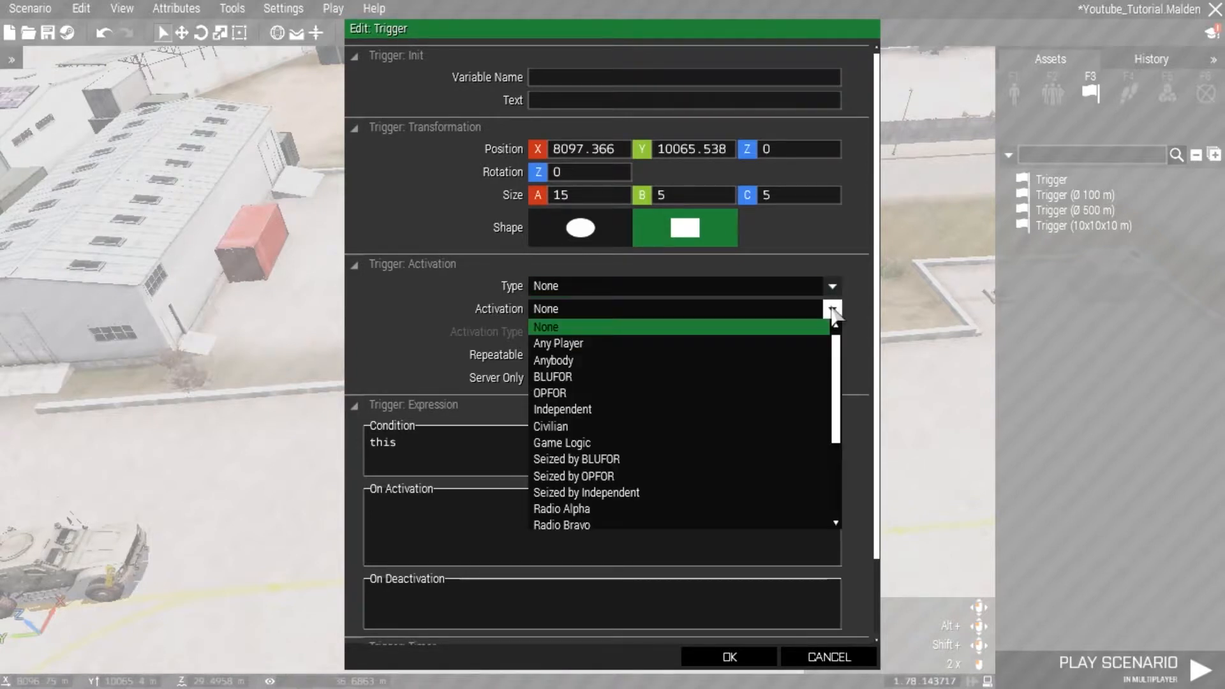
{"action": "left_click", "coordinate": [759, 378]}
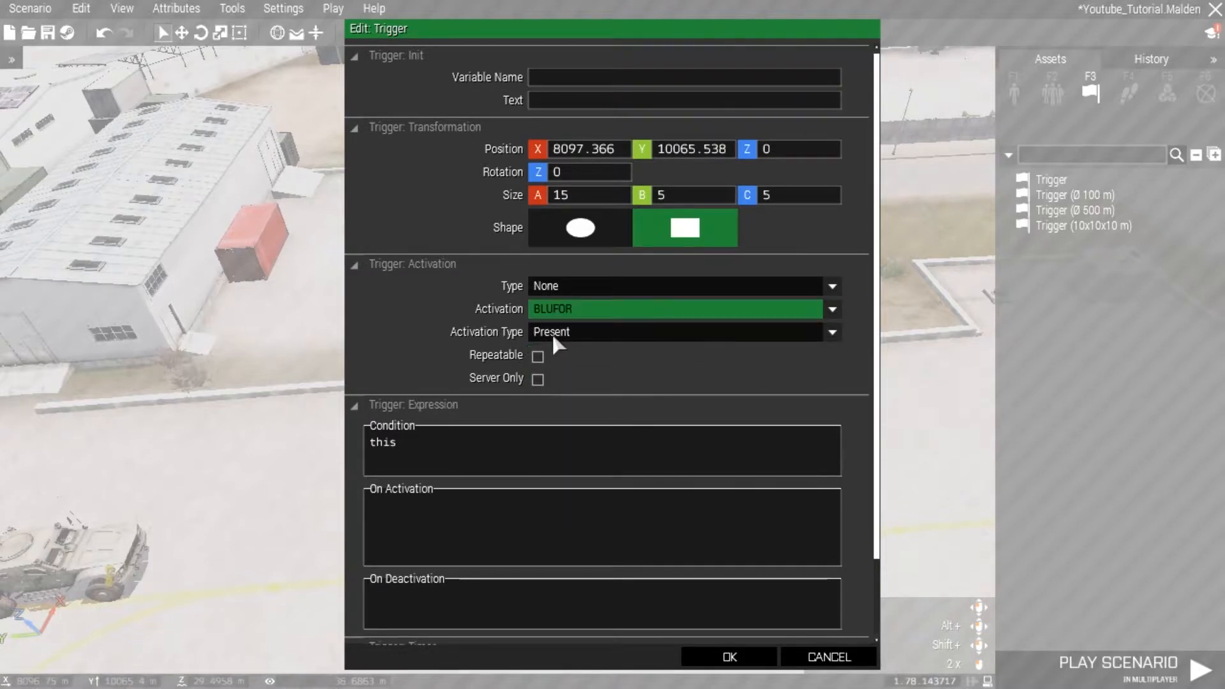
{"action": "left_click", "coordinate": [718, 657]}
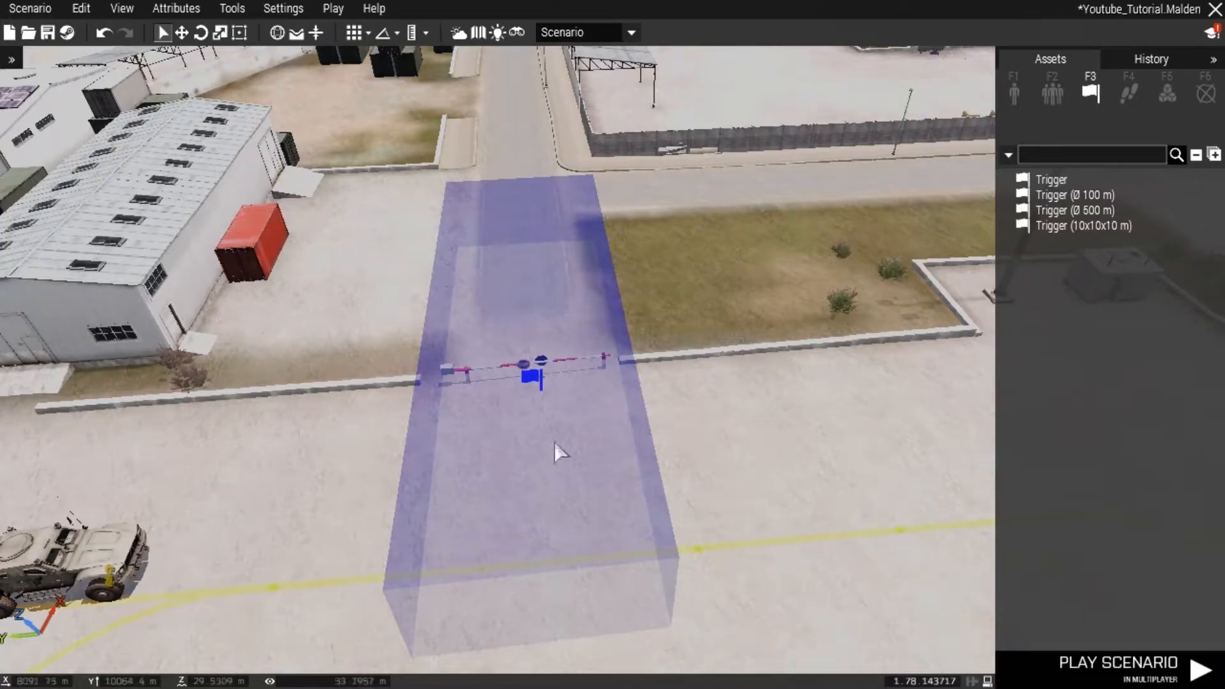
{"action": "double_click", "coordinate": [531, 378]}
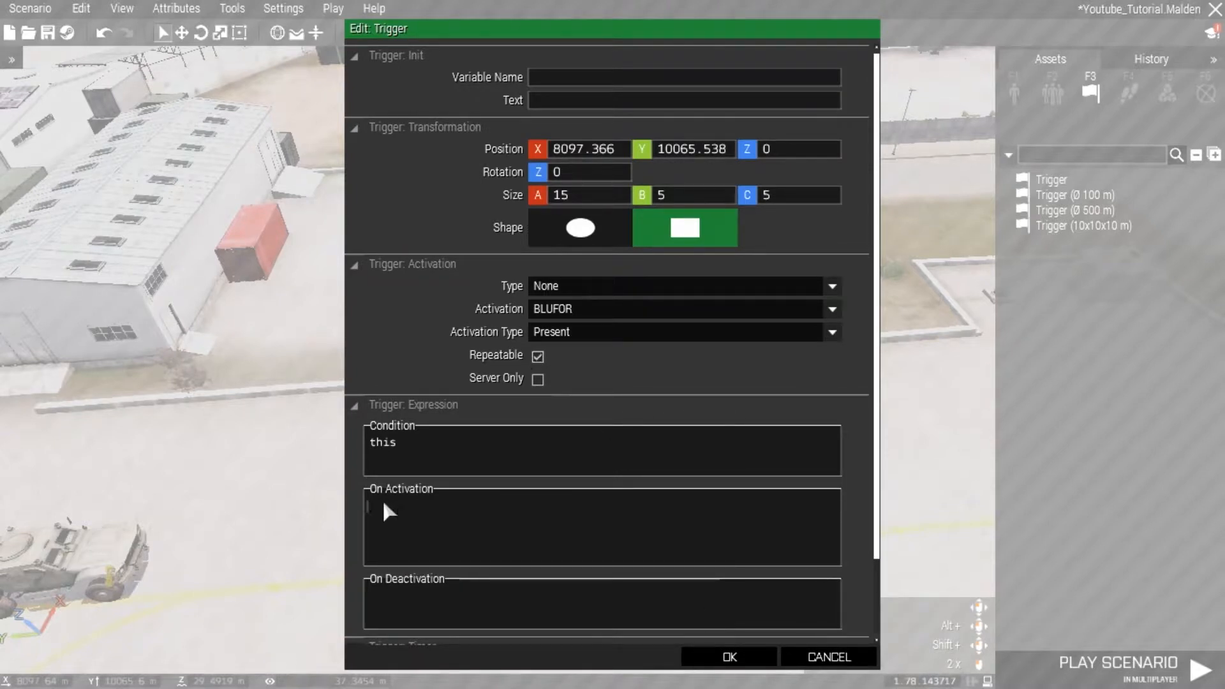
{"action": "left_click", "coordinate": [450, 492]}
{"action": "type", "text": "gate_10 animate [\"Door_1_rot\", 1]"}
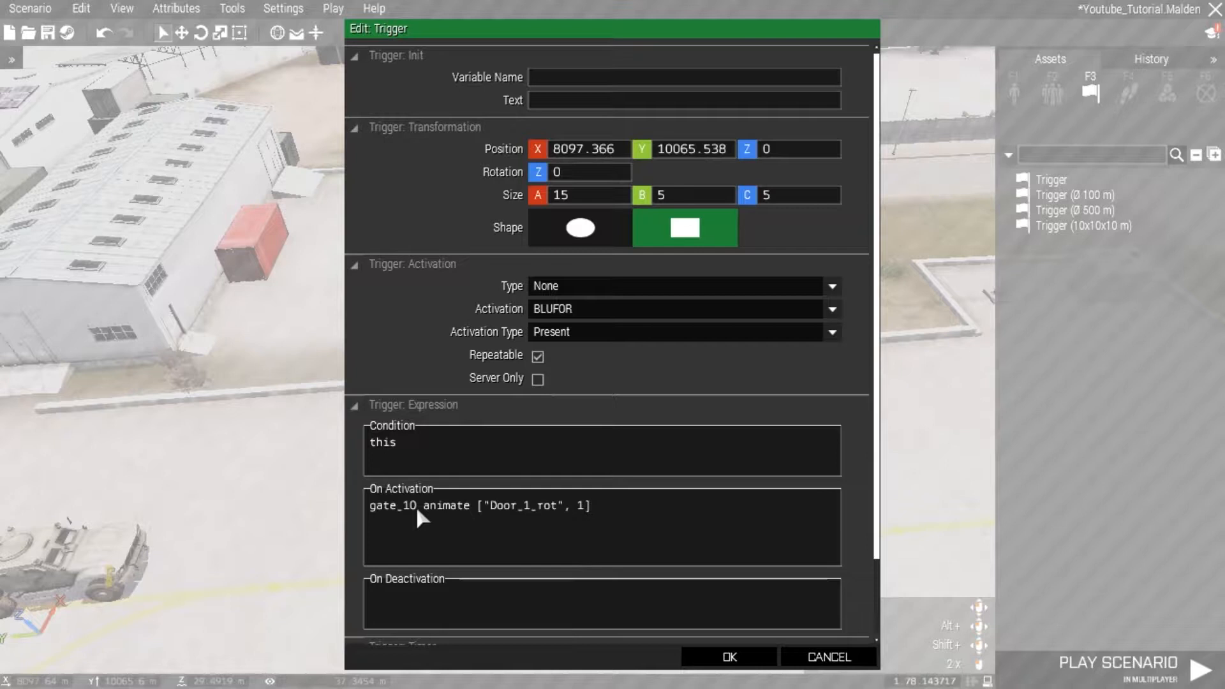
{"action": "left_click", "coordinate": [837, 673]}
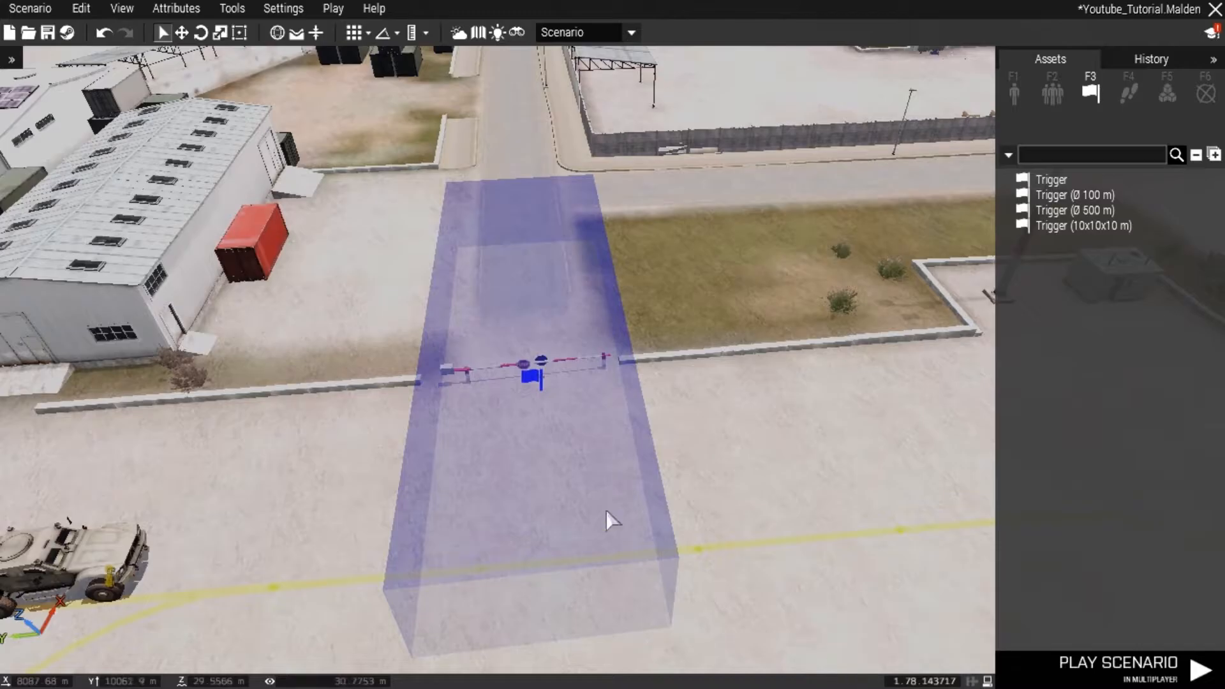
{"action": "double_click", "coordinate": [533, 379]}
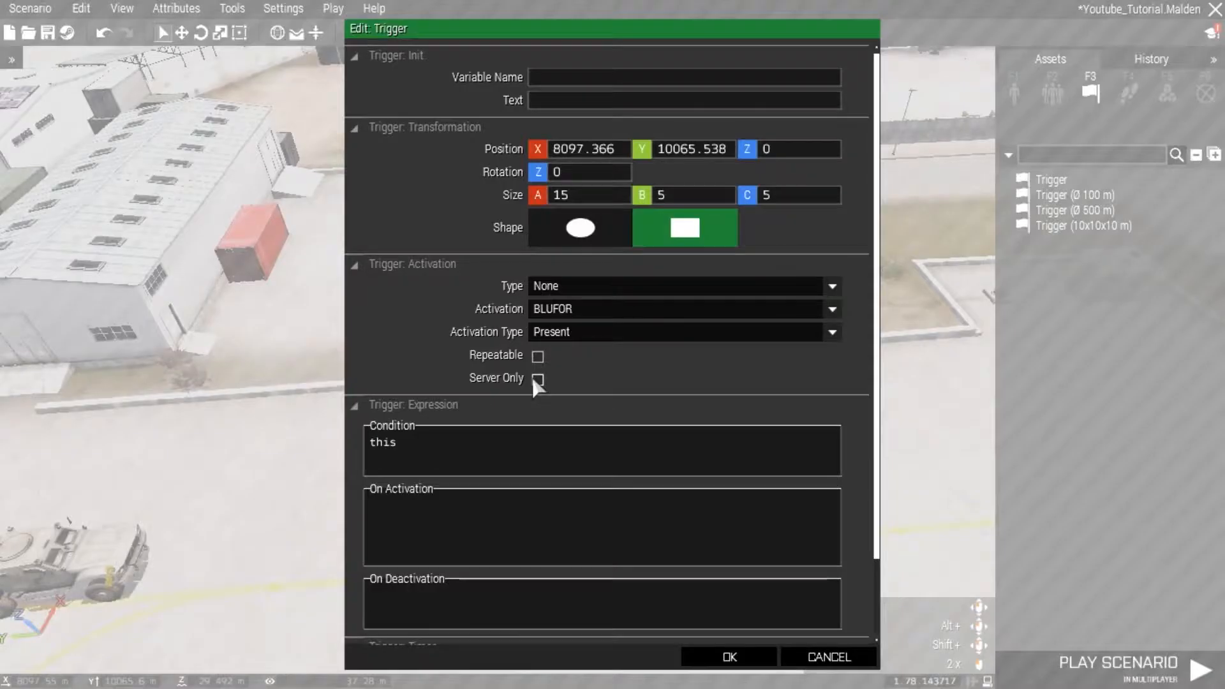
{"action": "left_click", "coordinate": [824, 657]}
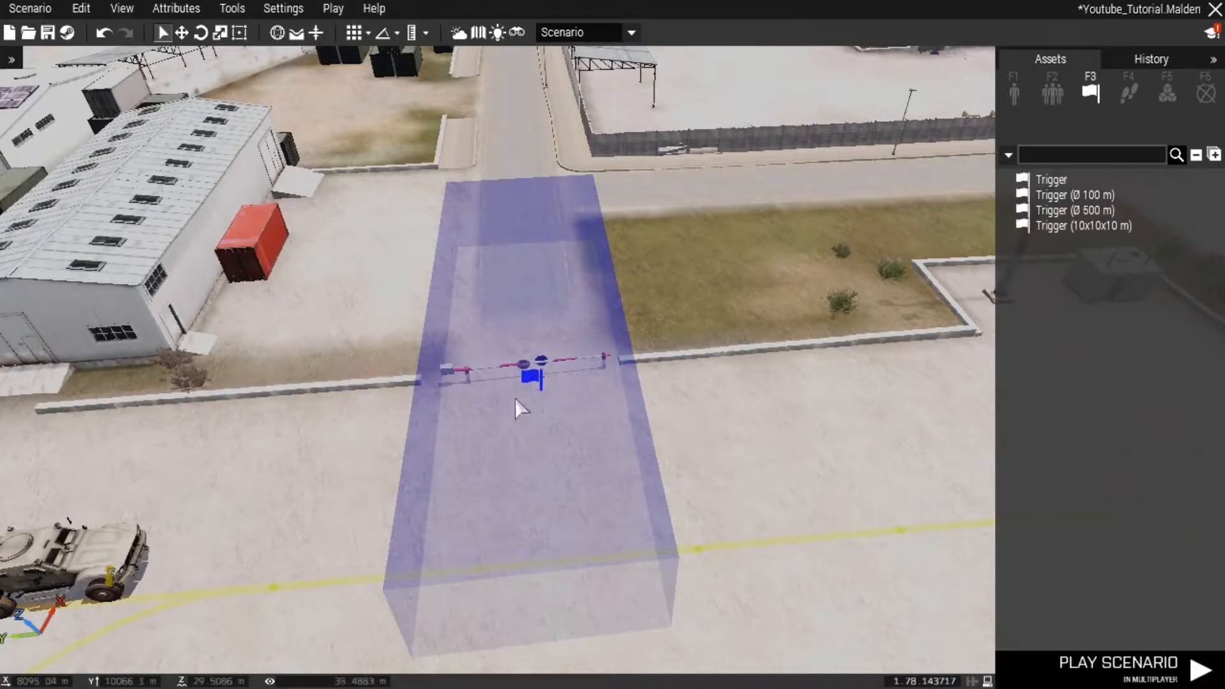
Step: Assign a variable name to the bar gate object in its attributes
{"action": "double_click", "coordinate": [518, 361]}
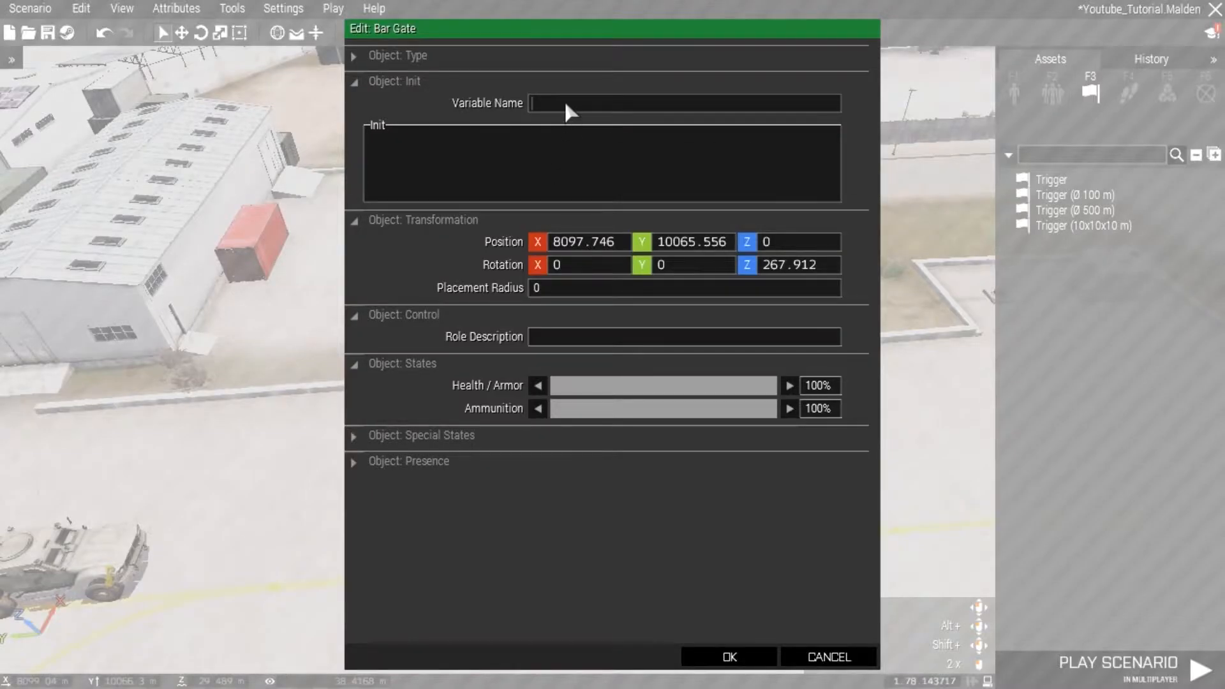
{"action": "type", "text": "Ga"}
{"action": "left_click", "coordinate": [729, 657]}
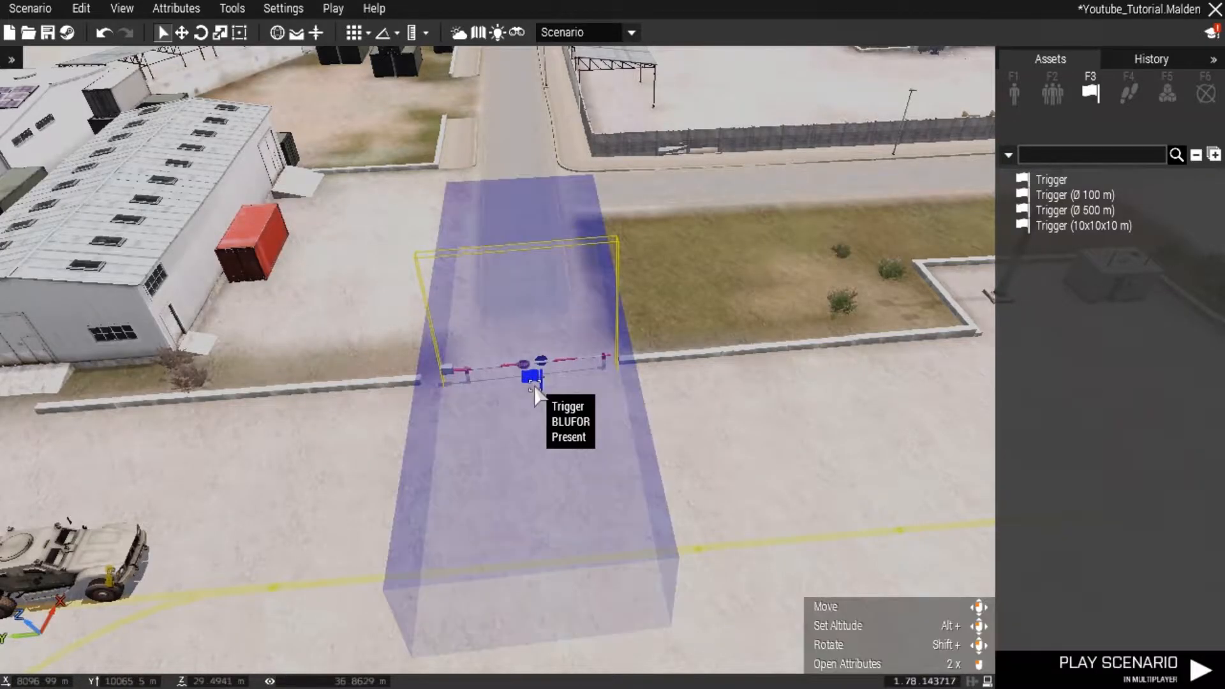
Step: Enter gate_10 animate ["Door_1_rot", 1] as the On Activation expression of the bar gate trigger
{"action": "double_click", "coordinate": [533, 381]}
{"action": "left_click", "coordinate": [448, 508]}
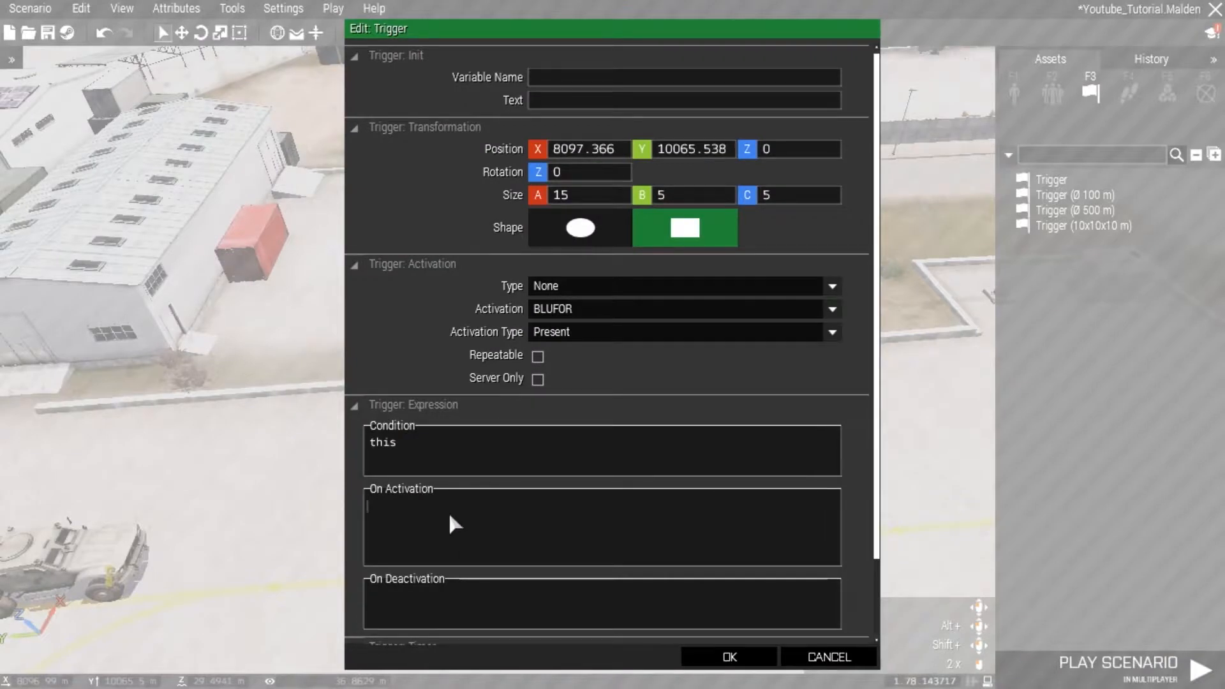
{"action": "type", "text": "gate_10 animate [\"Door_1_rot\", 1]"}
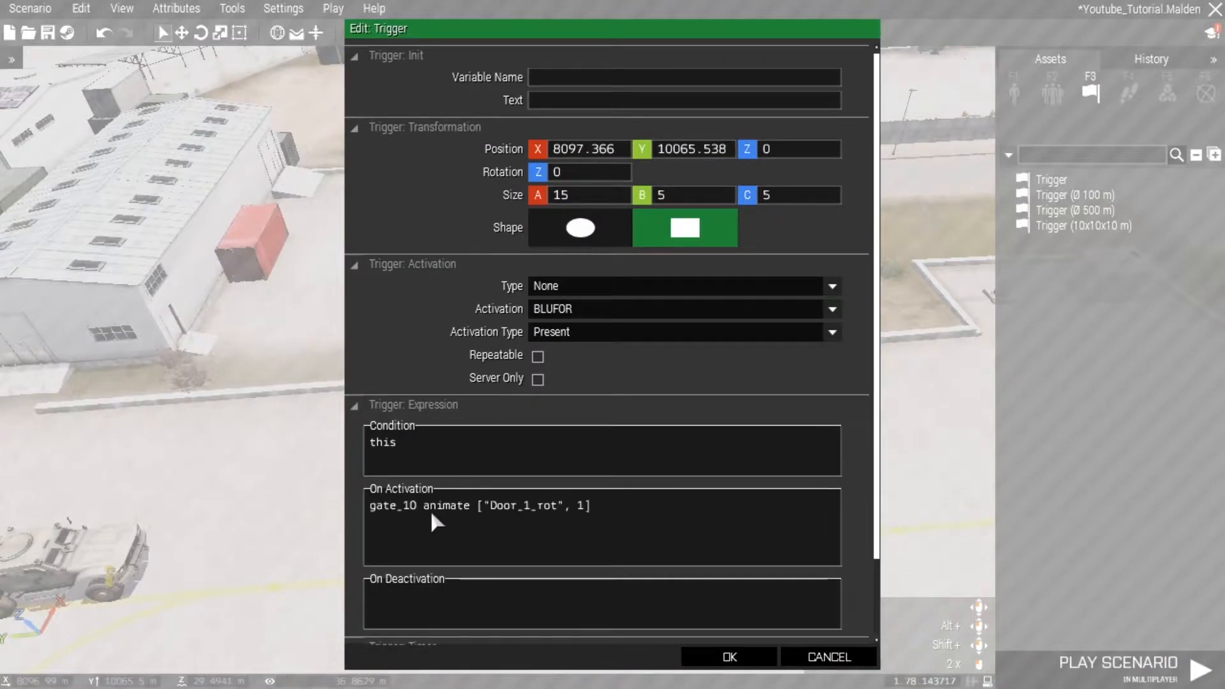
Step: Change the object name in the trigger's On Activation expression to Gate_01
{"action": "scroll", "coordinate": [418, 505], "scroll_direction": "down", "scroll_amount": 1}
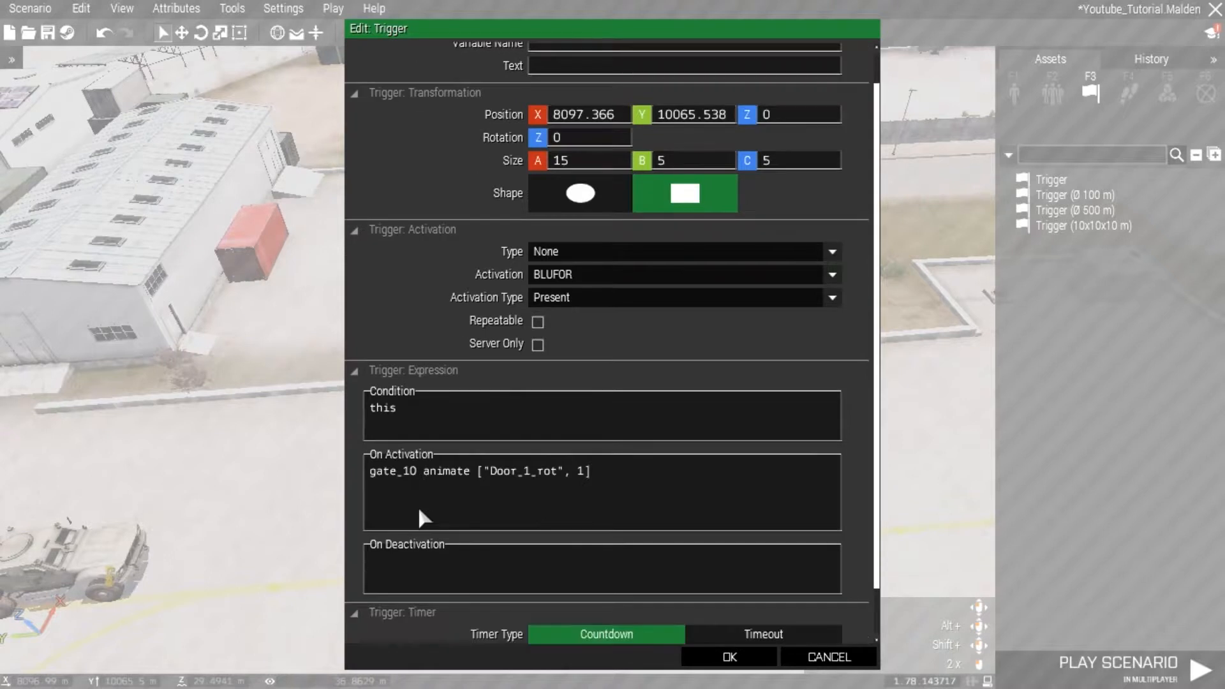
{"action": "key", "text": "BackSpace"}
{"action": "key", "text": "BackSpace"}
{"action": "key", "text": "BackSpace"}
{"action": "key", "text": "BackSpace"}
{"action": "key", "text": "BackSpace"}
{"action": "key", "text": "BackSpace"}
{"action": "key", "text": "BackSpace"}
{"action": "type", "text": "Gate"}
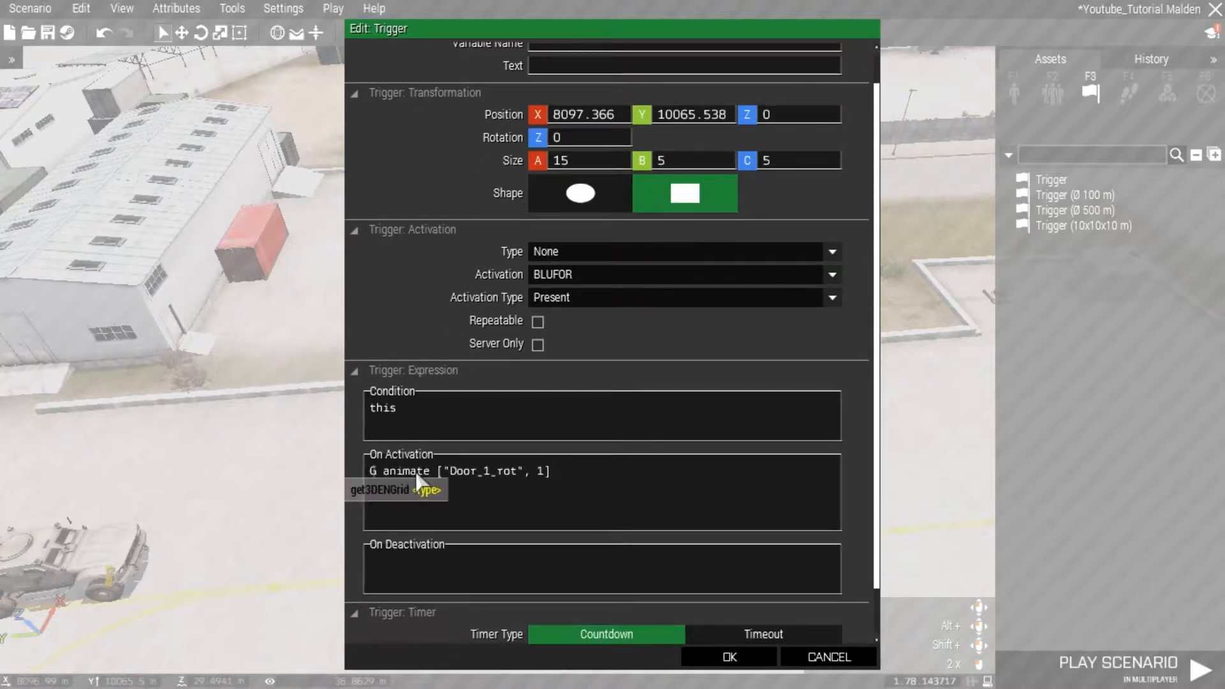
{"action": "type", "text": "_01"}
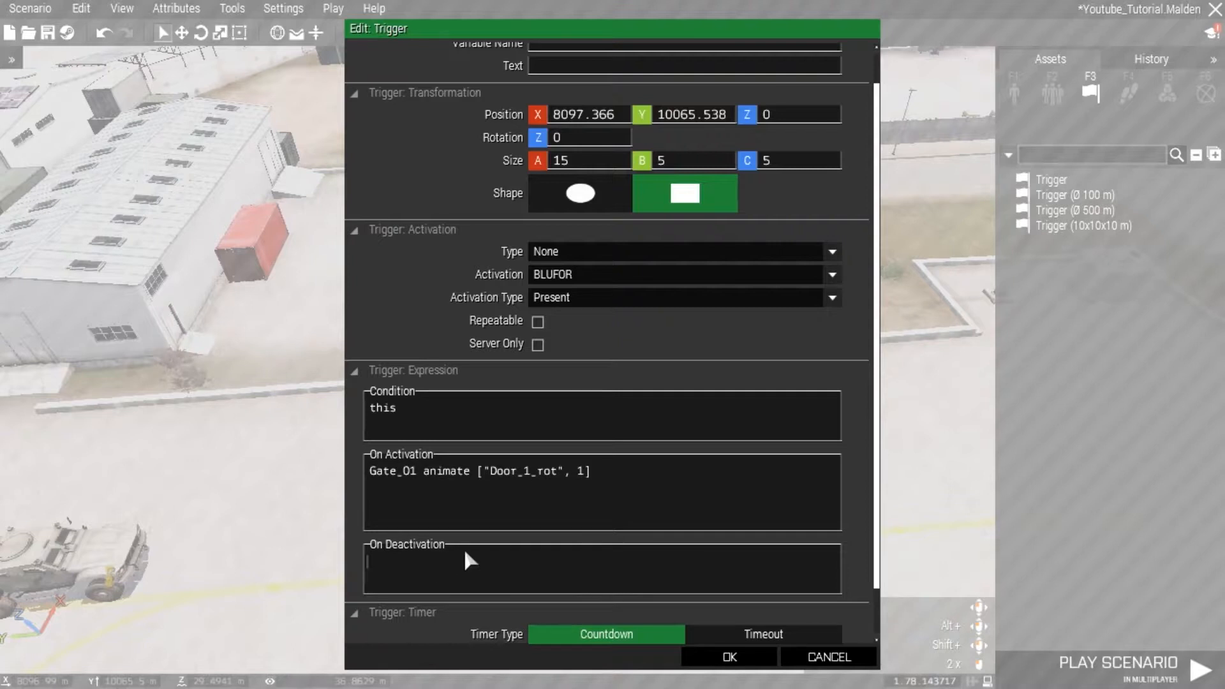
Step: Make the trigger repeatable, set its On Deactivation expression to Gate_01 animate ["Door_1_rot", 0] and accept the attributes
{"action": "scroll", "coordinate": [648, 503], "scroll_direction": "down", "scroll_amount": 1}
{"action": "left_click", "coordinate": [538, 287]}
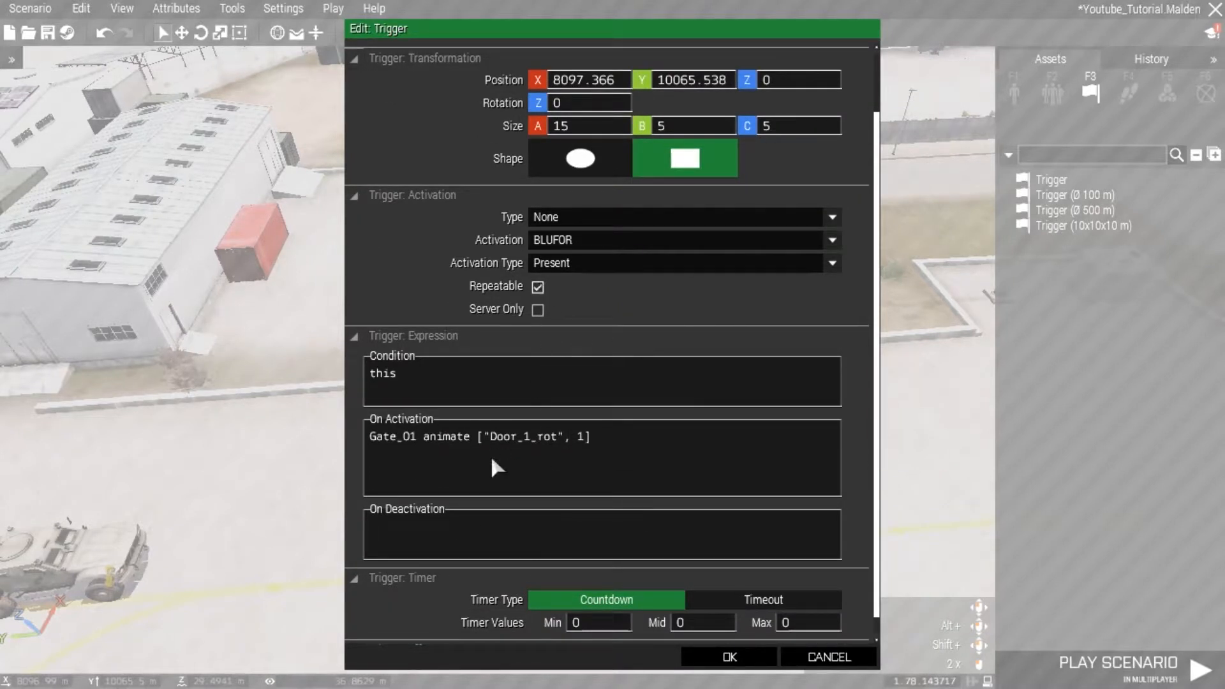
{"action": "type", "text": "gate_10 animate [\"Door_1_rot\", 1]"}
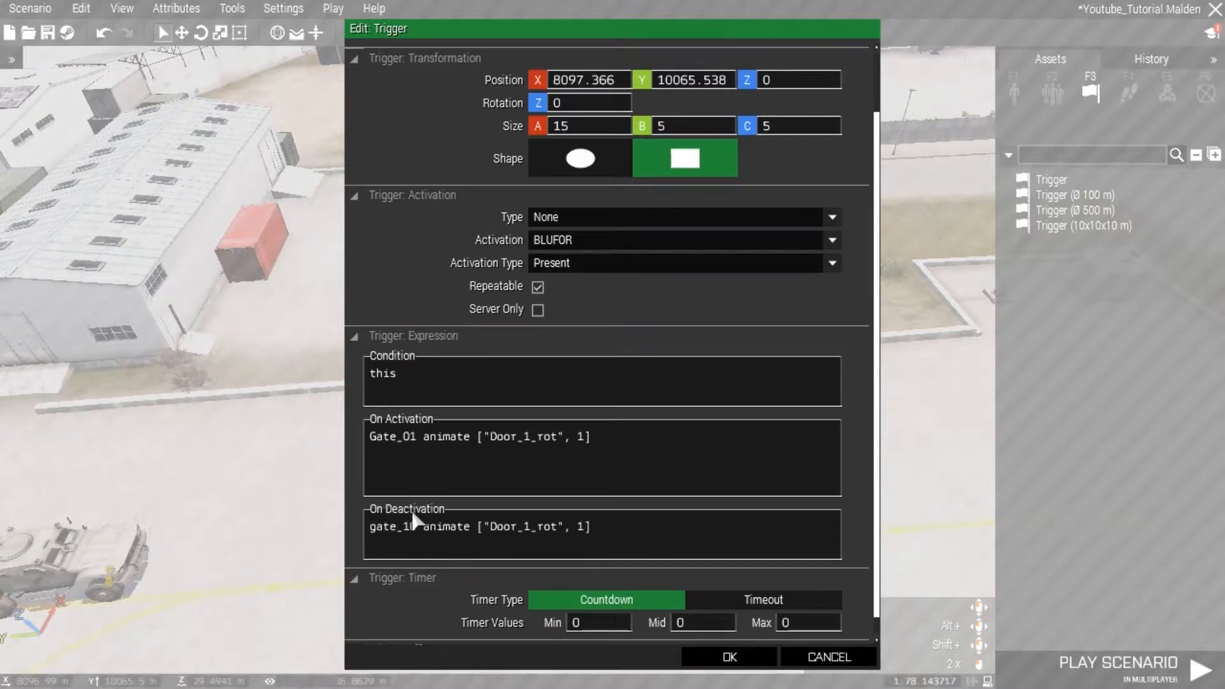
{"action": "double_click", "coordinate": [412, 436]}
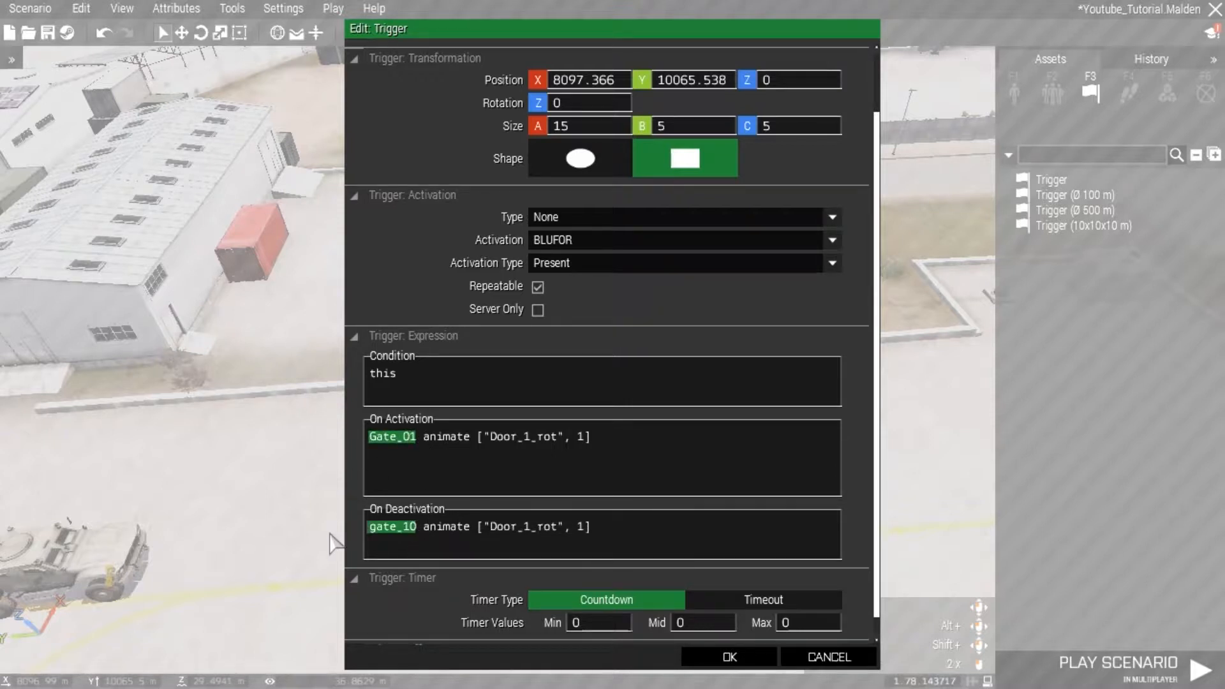
{"action": "type", "text": "Gate_01"}
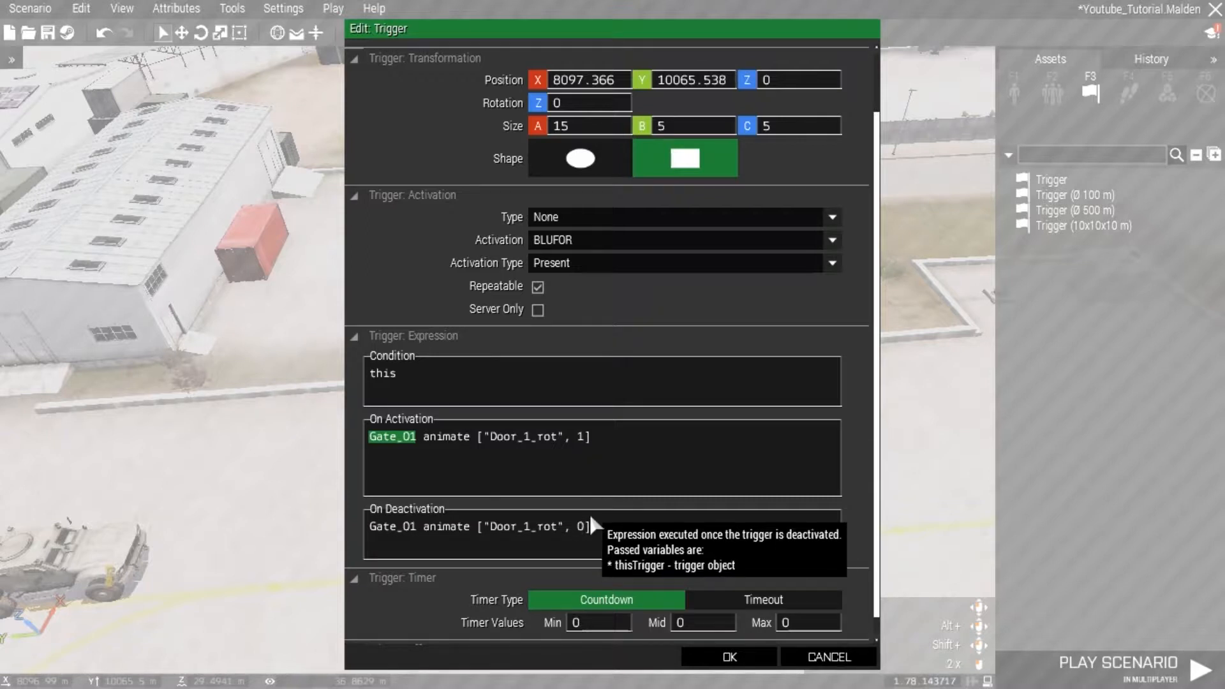
{"action": "scroll", "coordinate": [633, 508], "scroll_direction": "down", "scroll_amount": 1}
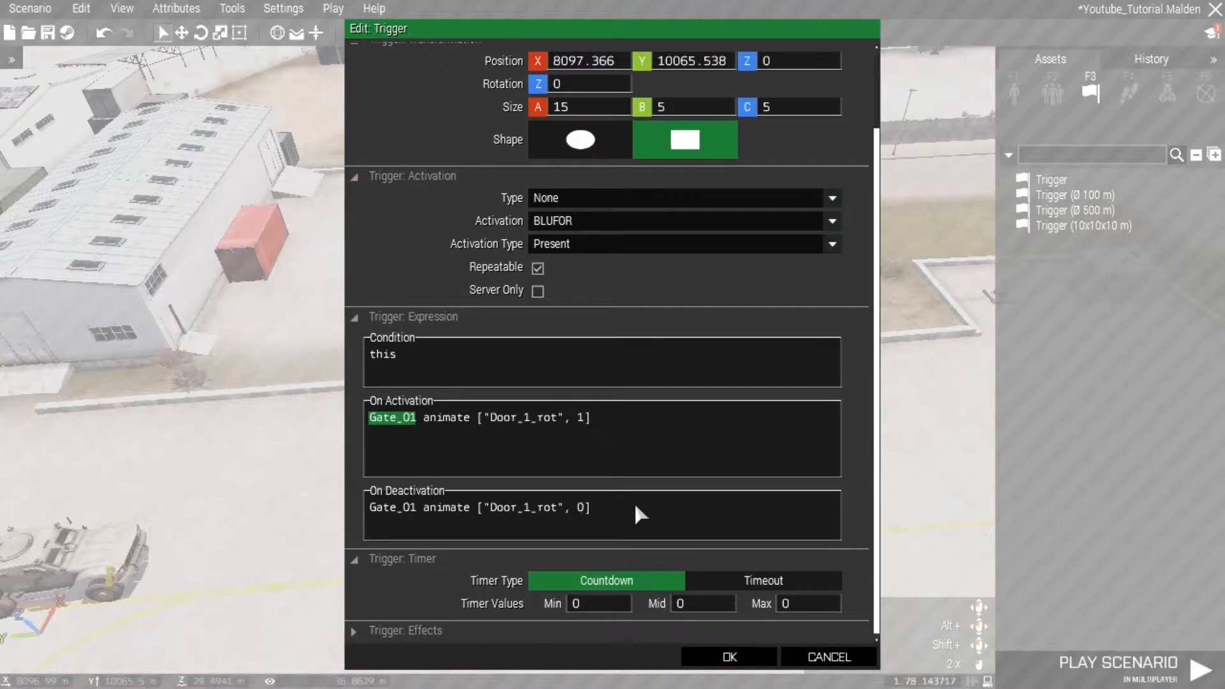
{"action": "left_click", "coordinate": [721, 651]}
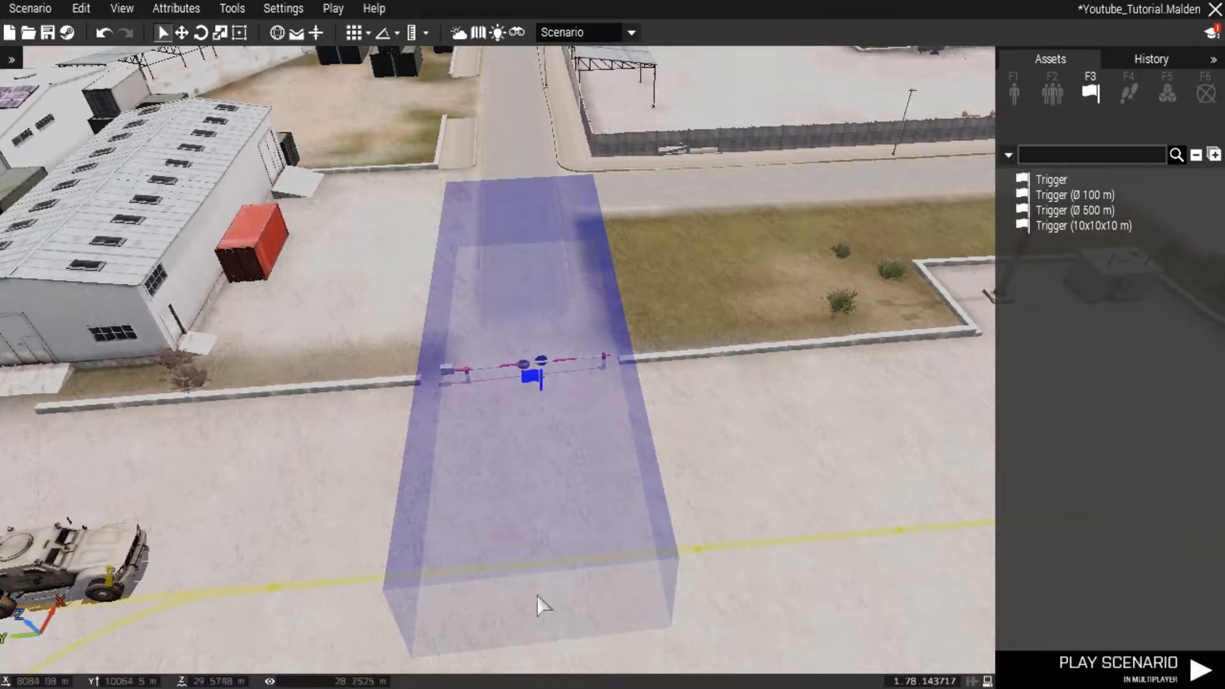
Step: Play the scenario in multiplayer, taking the Mission Maker role in Alpha 1-2
{"action": "right_click_drag", "start_coordinate": [364, 513], "coordinate": [282, 493]}
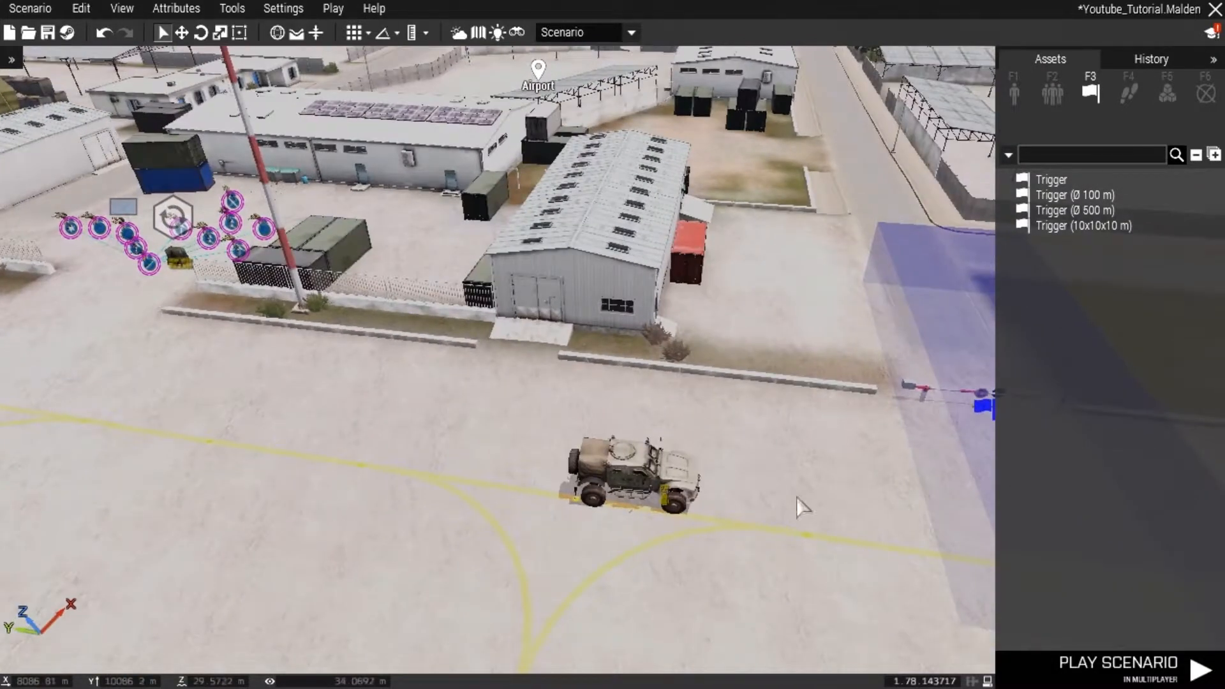
{"action": "left_click", "coordinate": [1132, 658]}
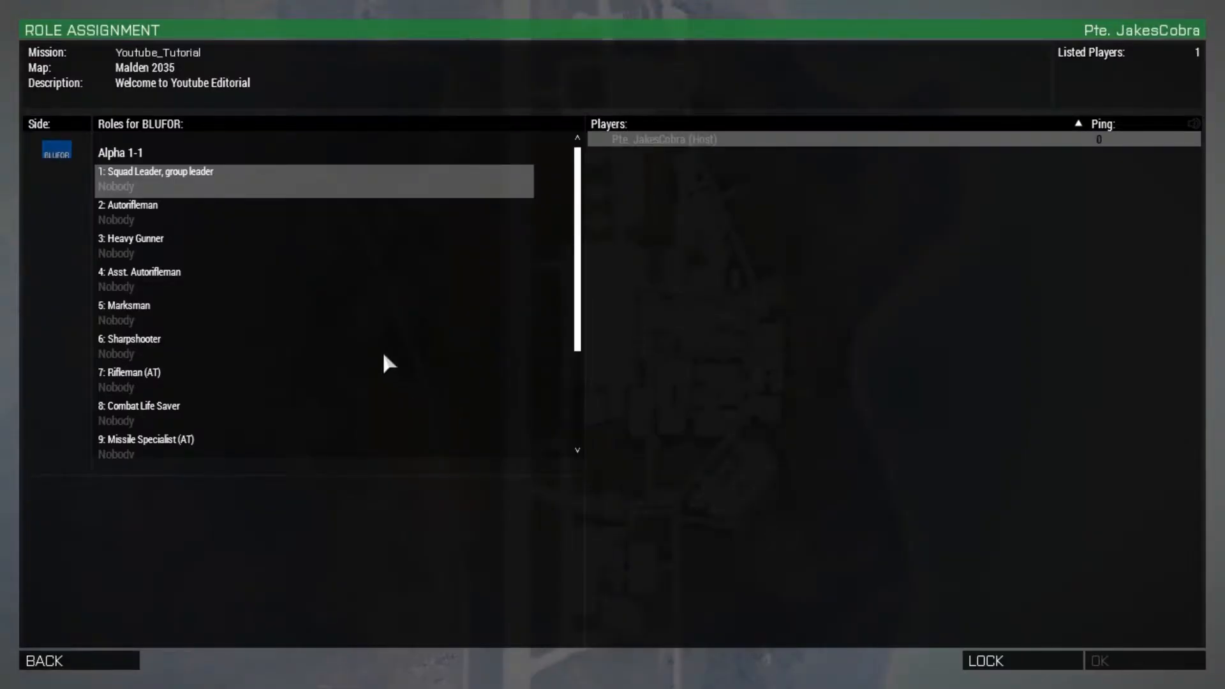
{"action": "scroll", "coordinate": [383, 355], "scroll_direction": "down", "scroll_amount": 4}
{"action": "left_click", "coordinate": [268, 412]}
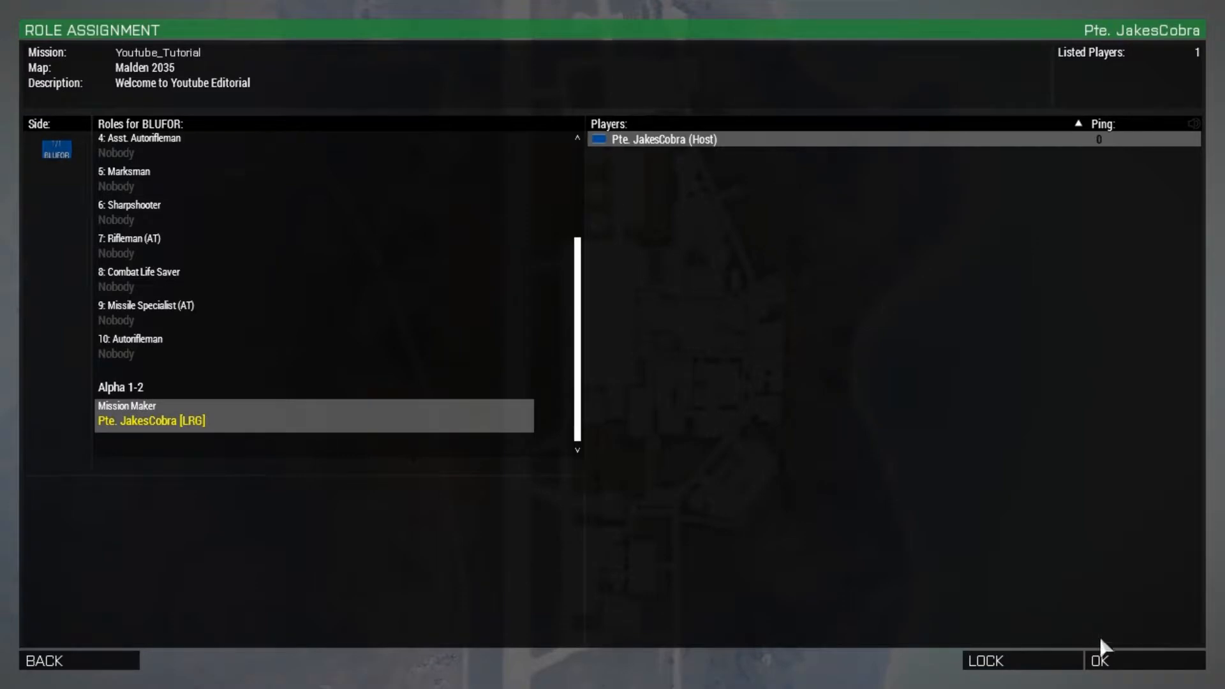
{"action": "left_click", "coordinate": [1101, 657]}
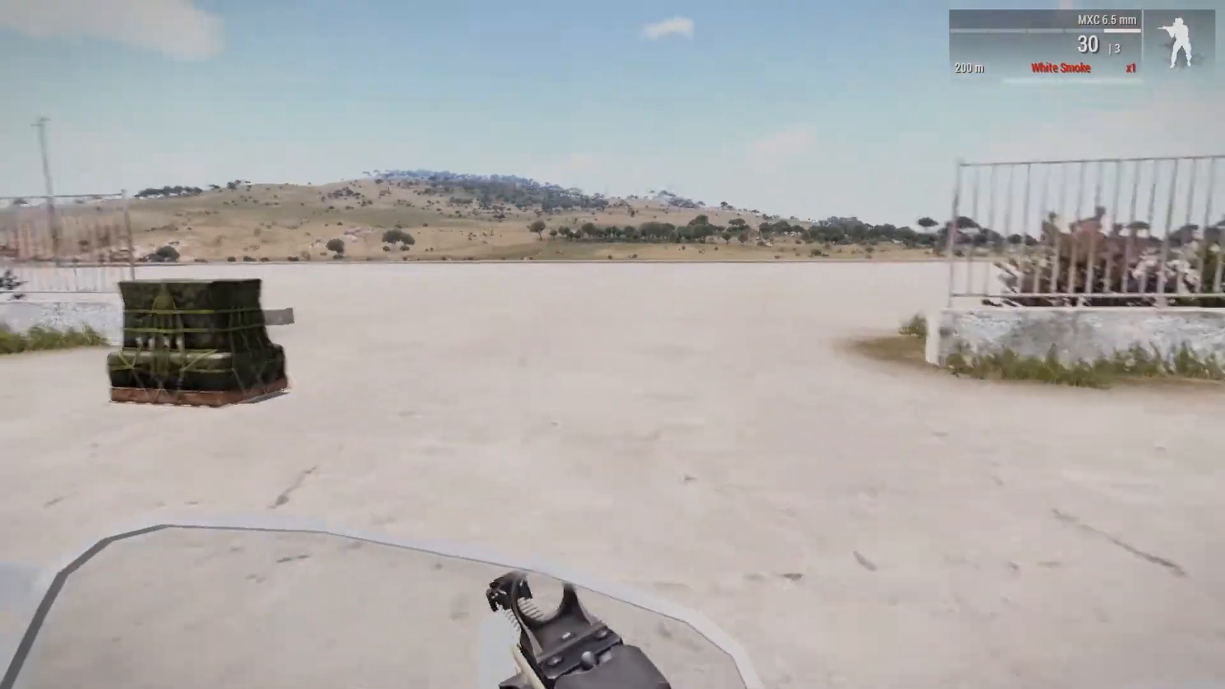
Step: Walk past the Hunter to the bar gate and pass through it on foot to test the trigger
{"action": "key", "text": "w"}
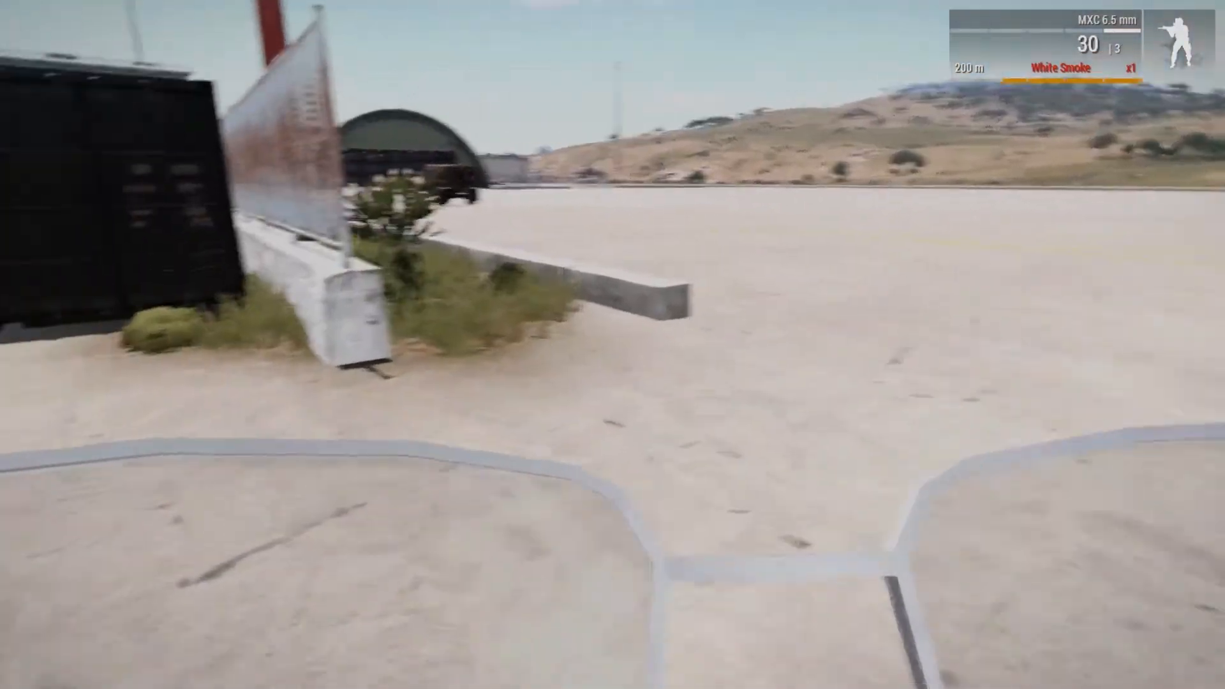
{"action": "key", "text": "w"}
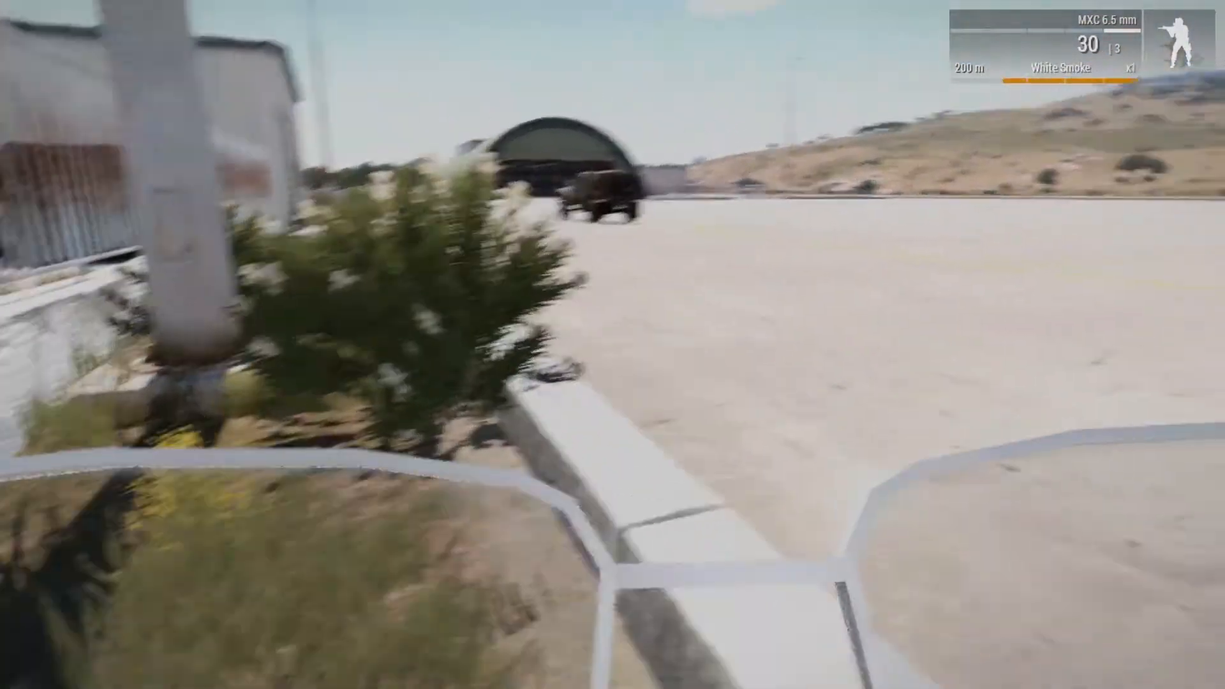
{"action": "key", "text": "w"}
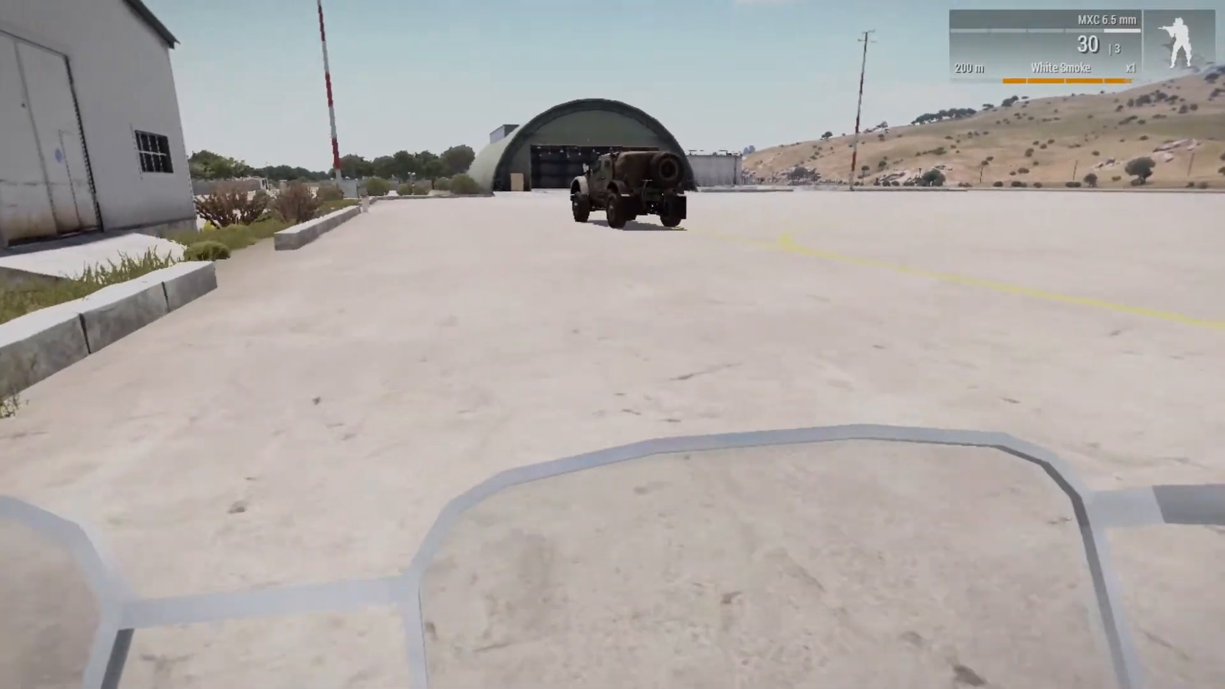
{"action": "key", "text": "w"}
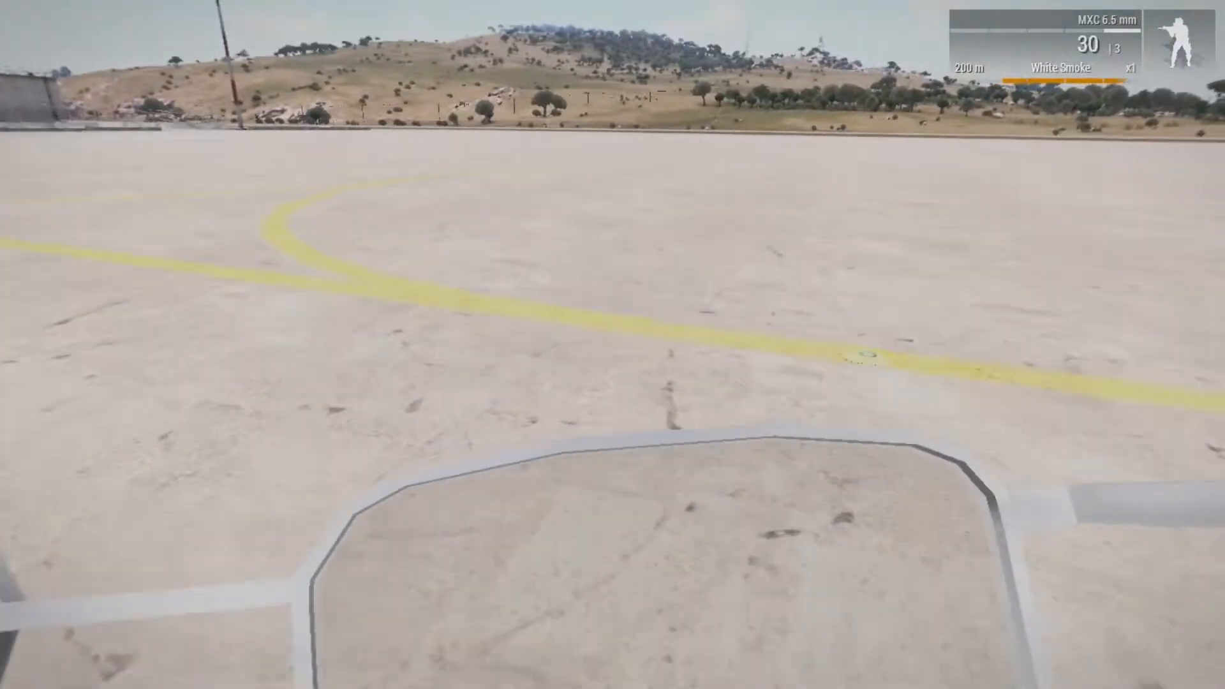
{"action": "key", "text": "w"}
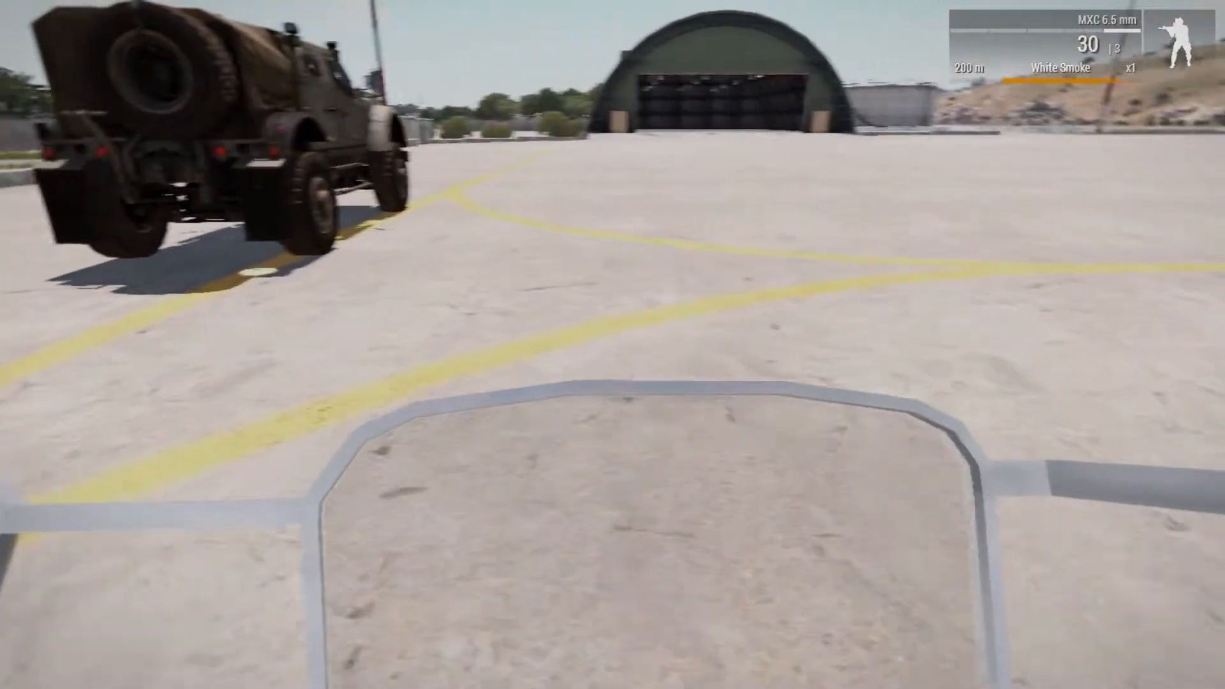
{"action": "key", "text": "w"}
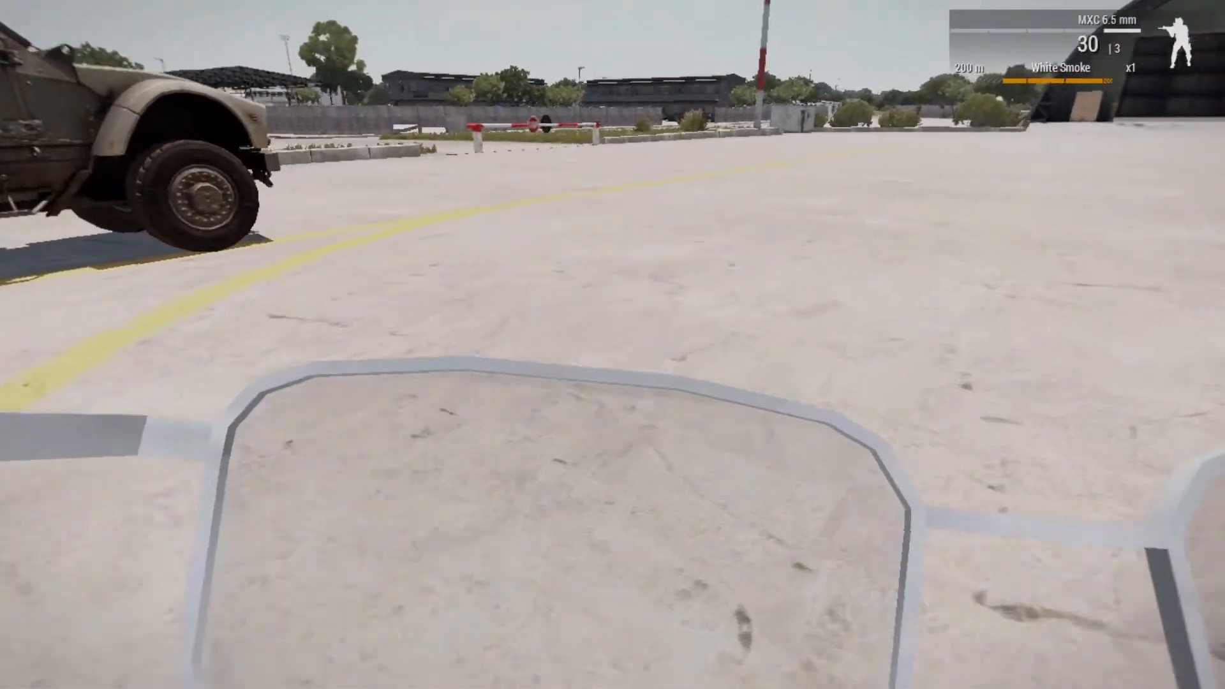
{"action": "key", "text": "w"}
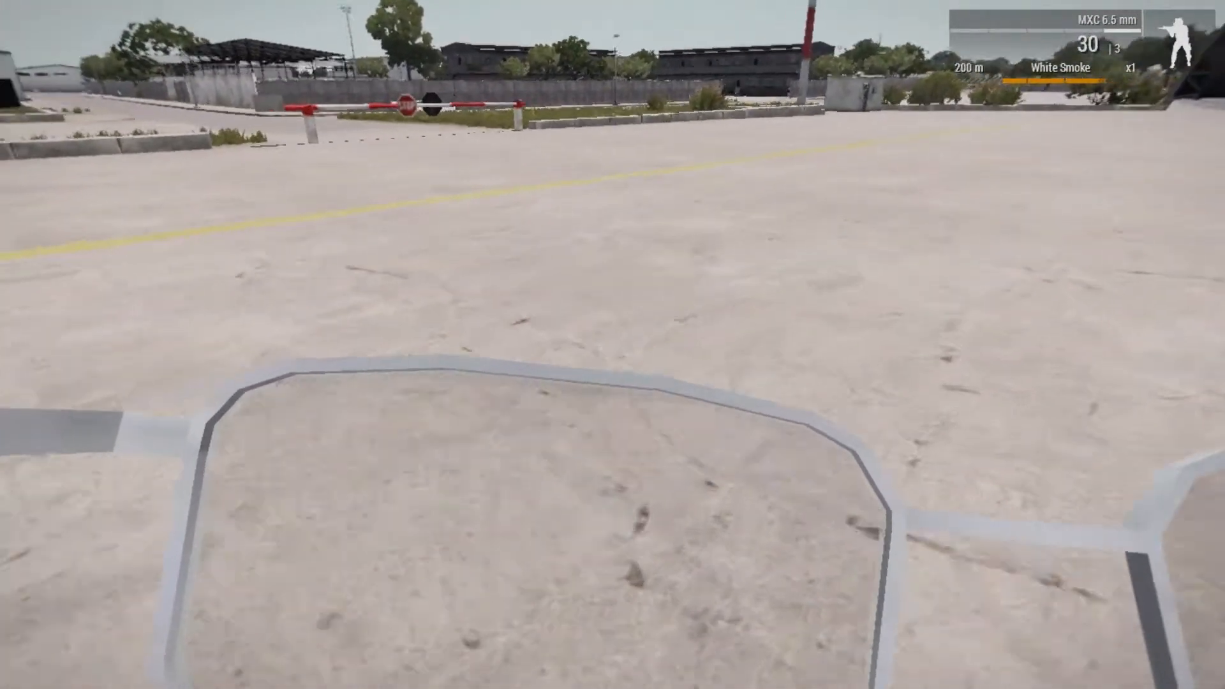
{"action": "key", "text": "w"}
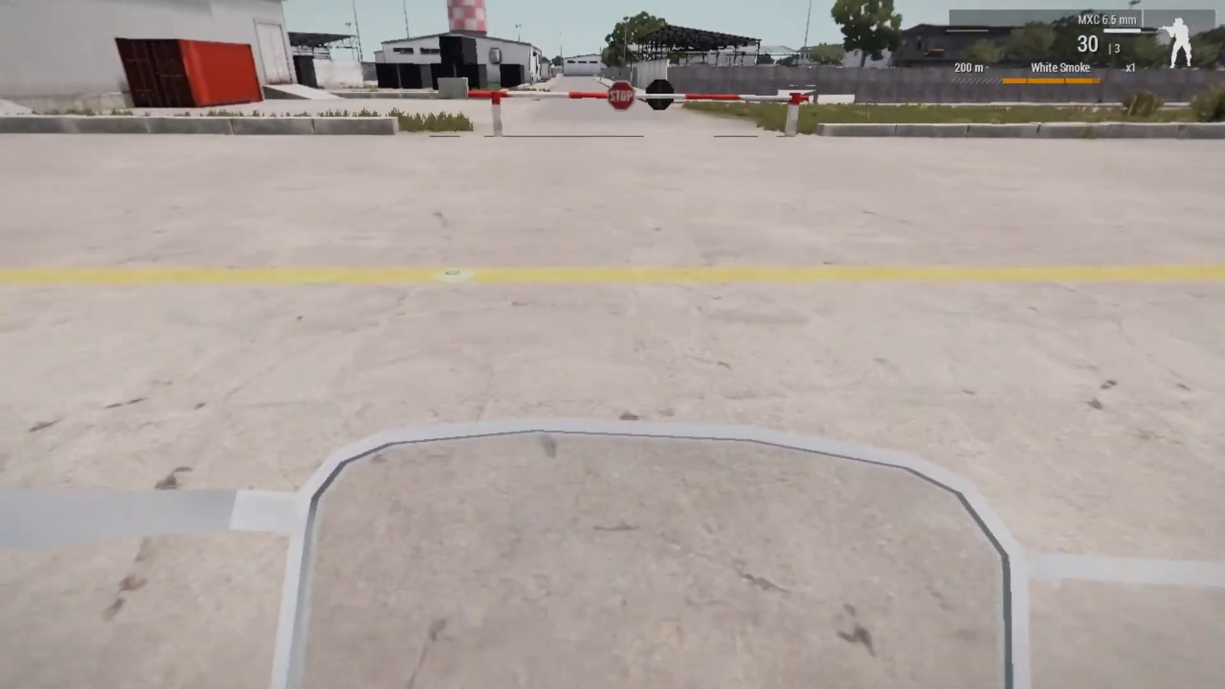
{"action": "key", "text": "w"}
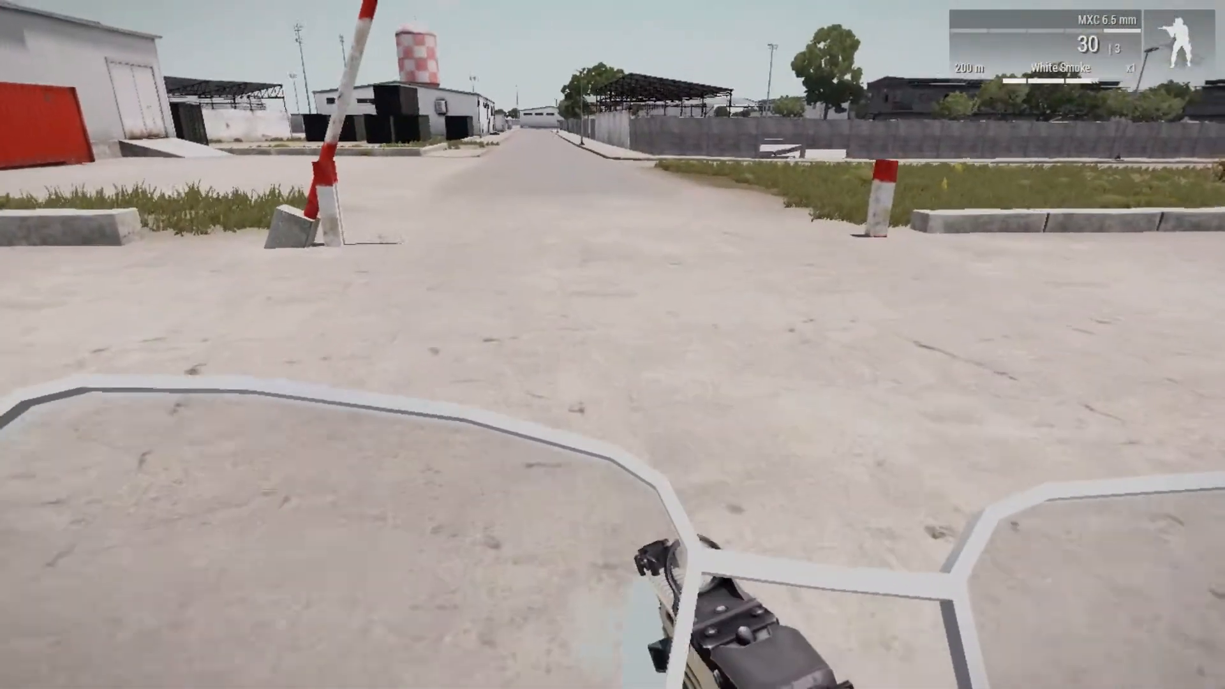
{"action": "key", "text": "w"}
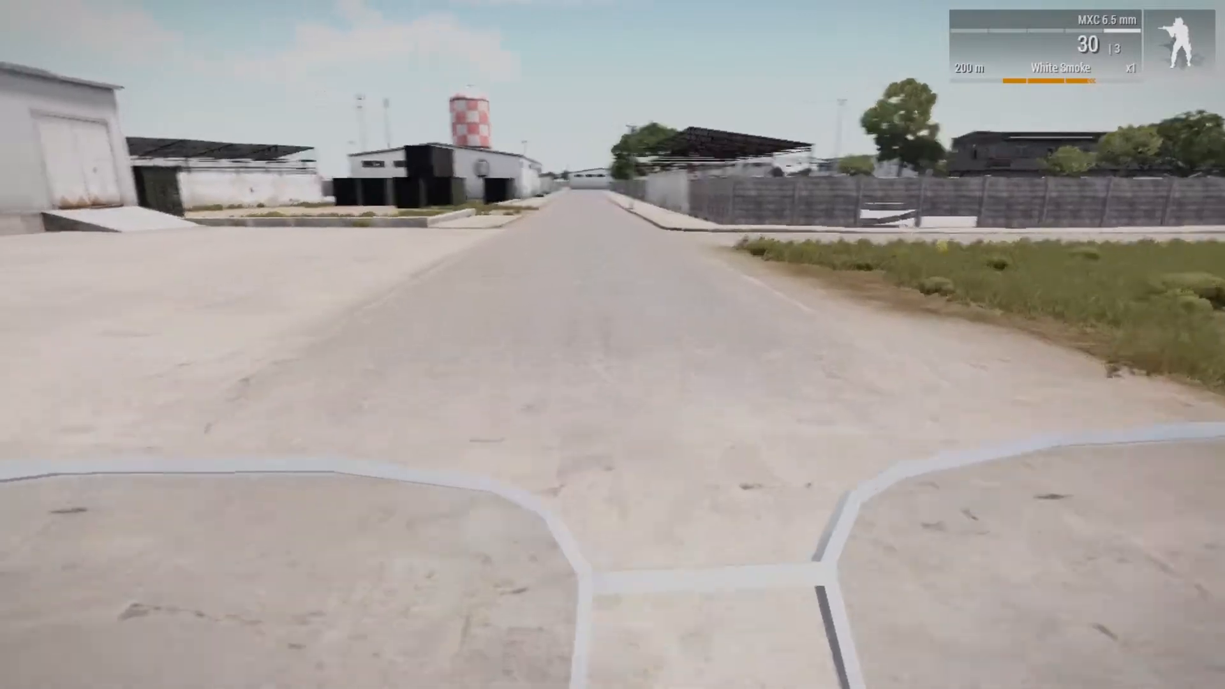
Step: Return to the parked Hunter and drop the character's Square Spectacles on the ground
{"action": "key", "text": "w"}
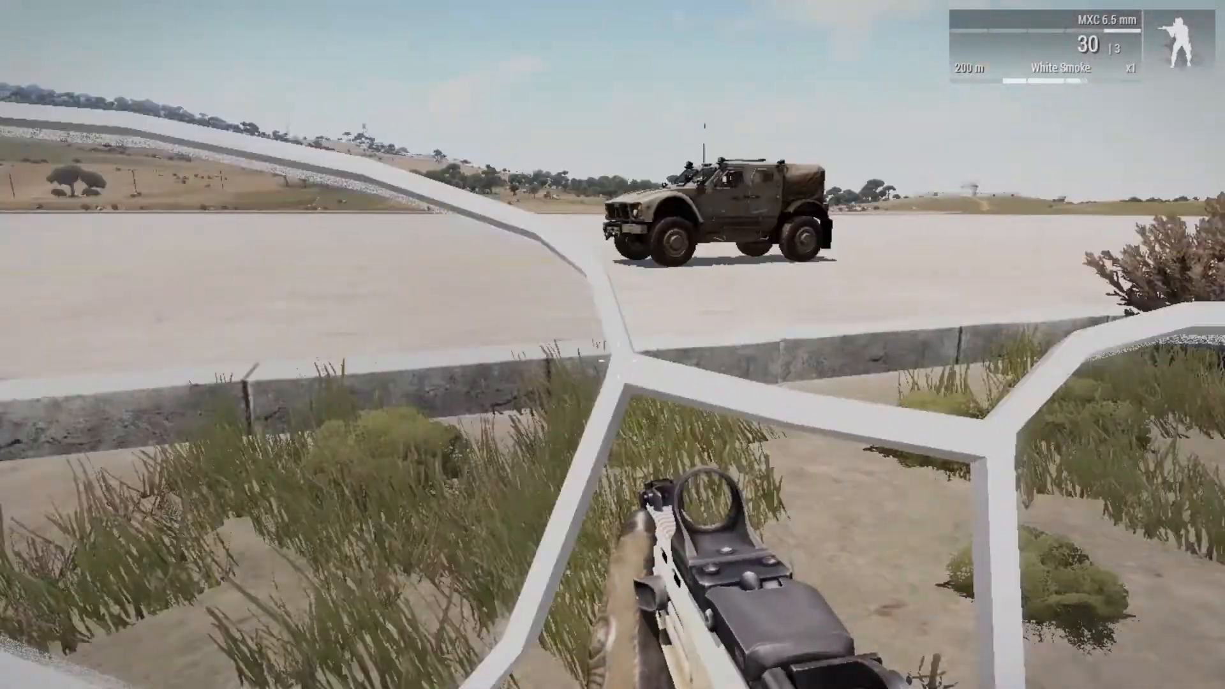
{"action": "key", "text": "w"}
{"action": "key", "text": "w"}
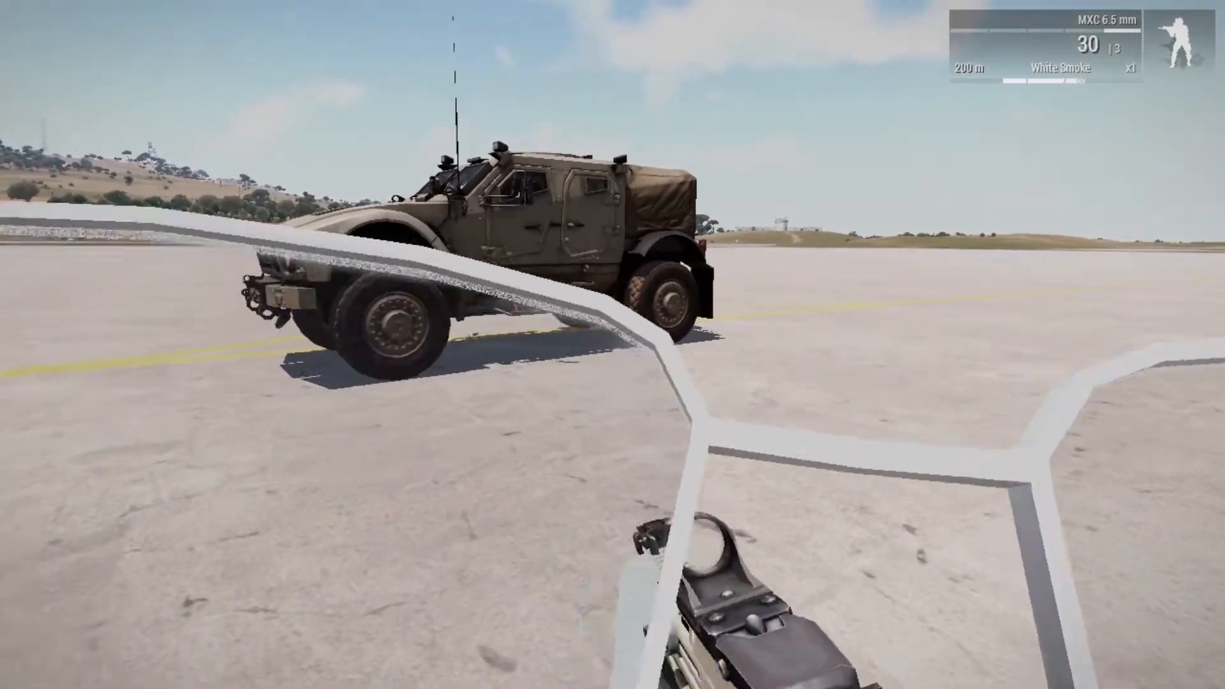
{"action": "key", "text": "i"}
{"action": "left_click_drag", "start_coordinate": [825, 179], "coordinate": [300, 424]}
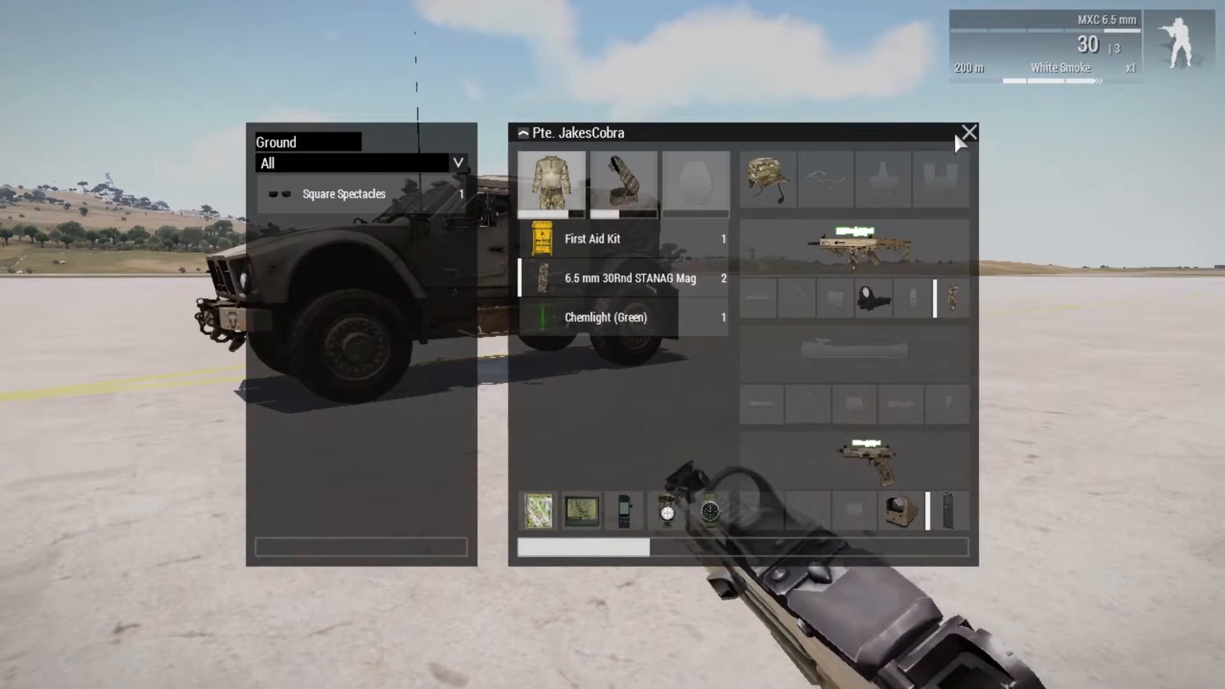
{"action": "left_click", "coordinate": [968, 133]}
Step: Walk up to the Hunter and board it
{"action": "key", "text": "w"}
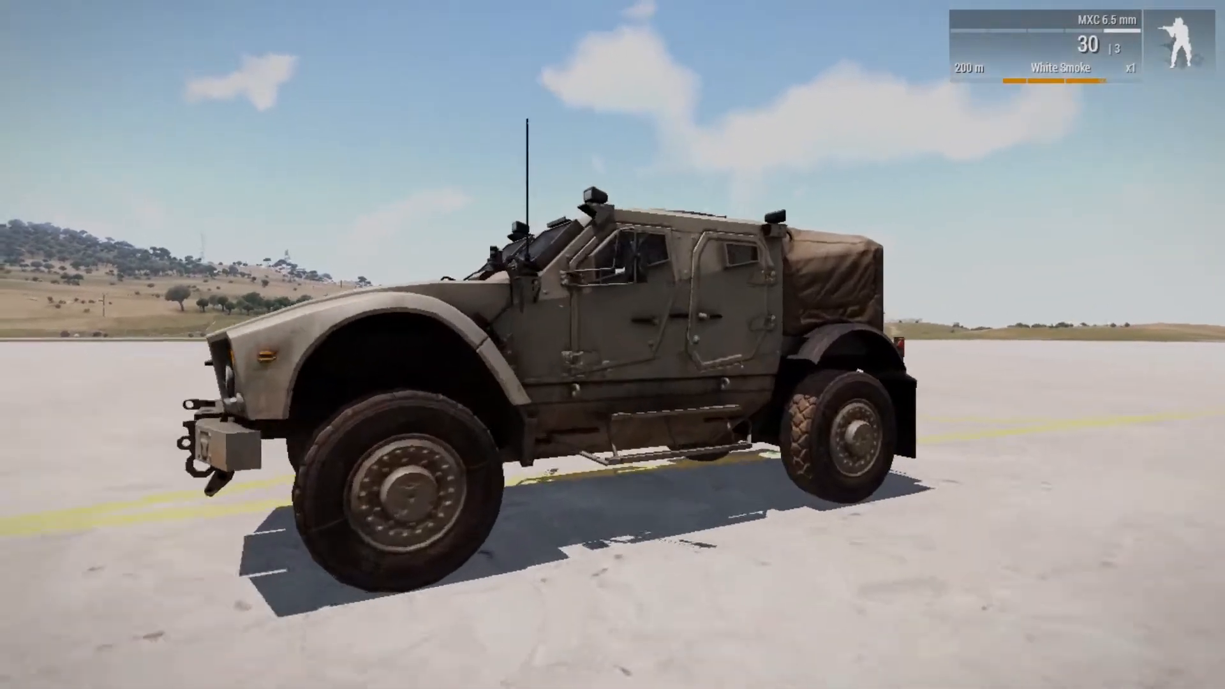
{"action": "key", "text": "w"}
{"action": "key", "text": "space"}
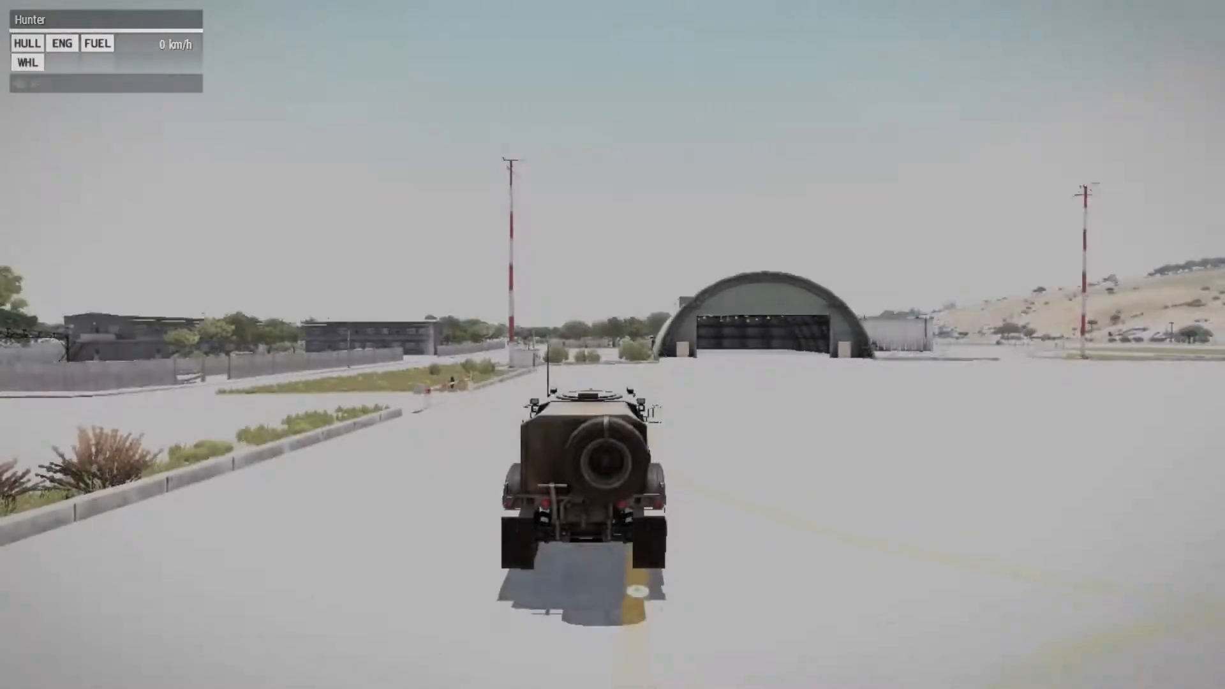
Step: Drive the Hunter around the airport apron and loop back towards the bar gate
{"action": "key", "text": "w"}
{"action": "key", "text": "s"}
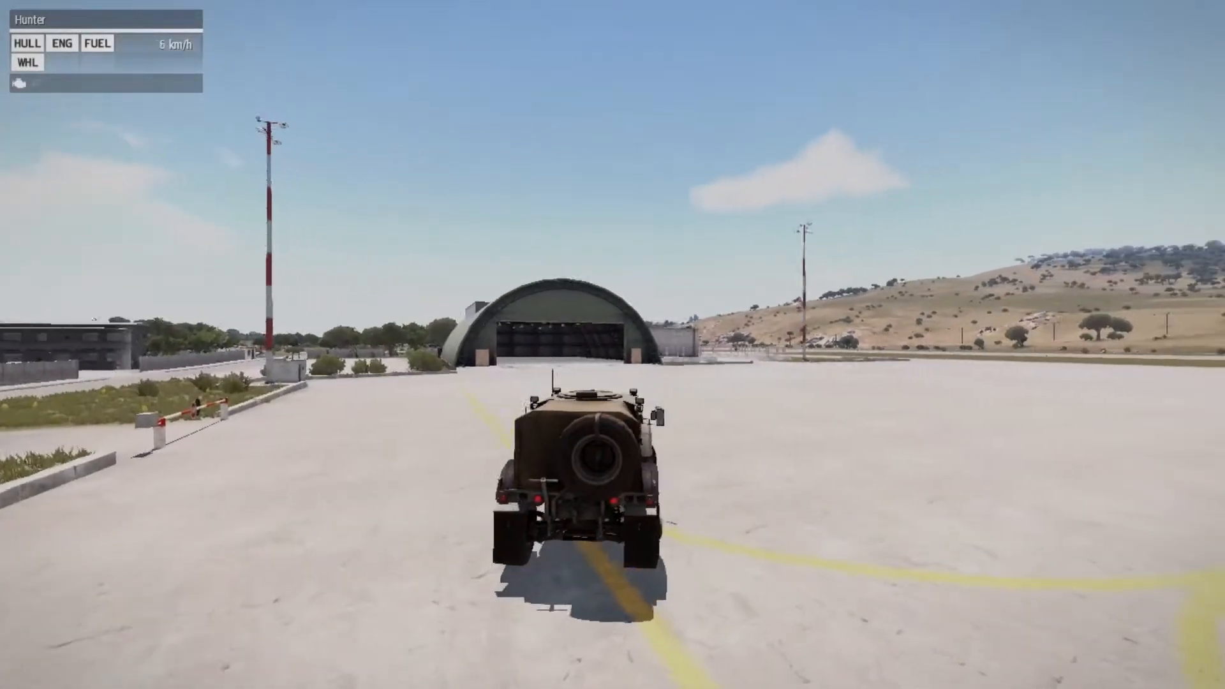
{"action": "key", "text": "a"}
{"action": "key", "text": "w"}
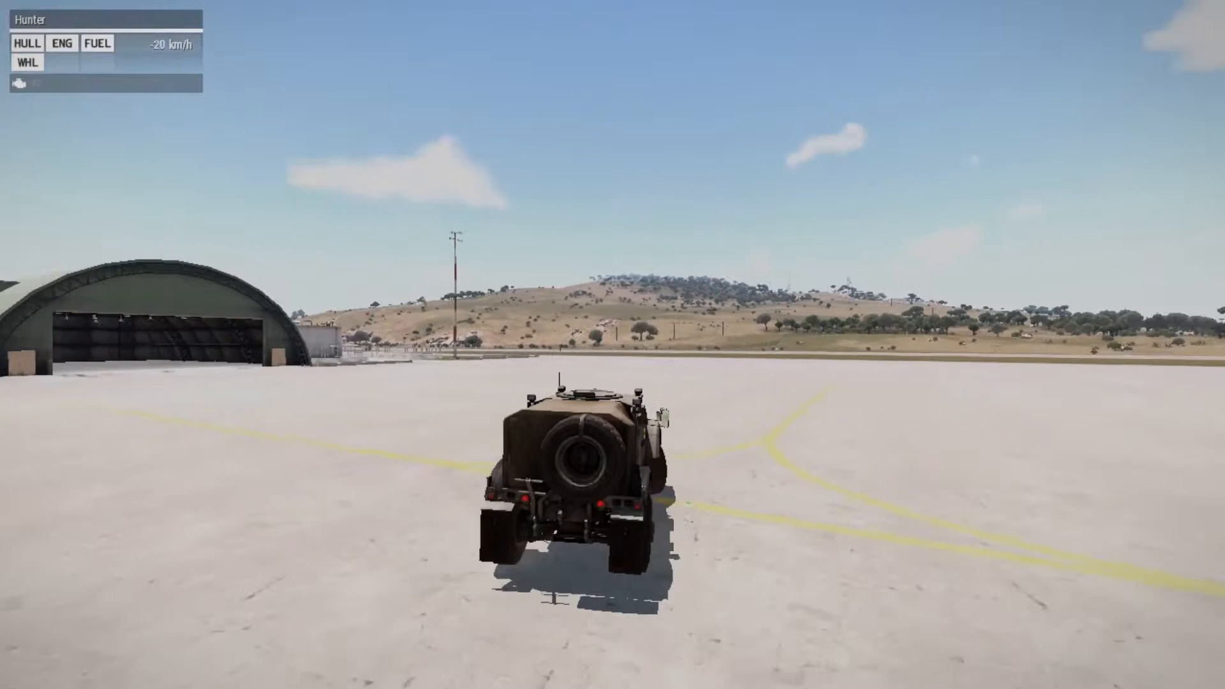
{"action": "key", "text": "d"}
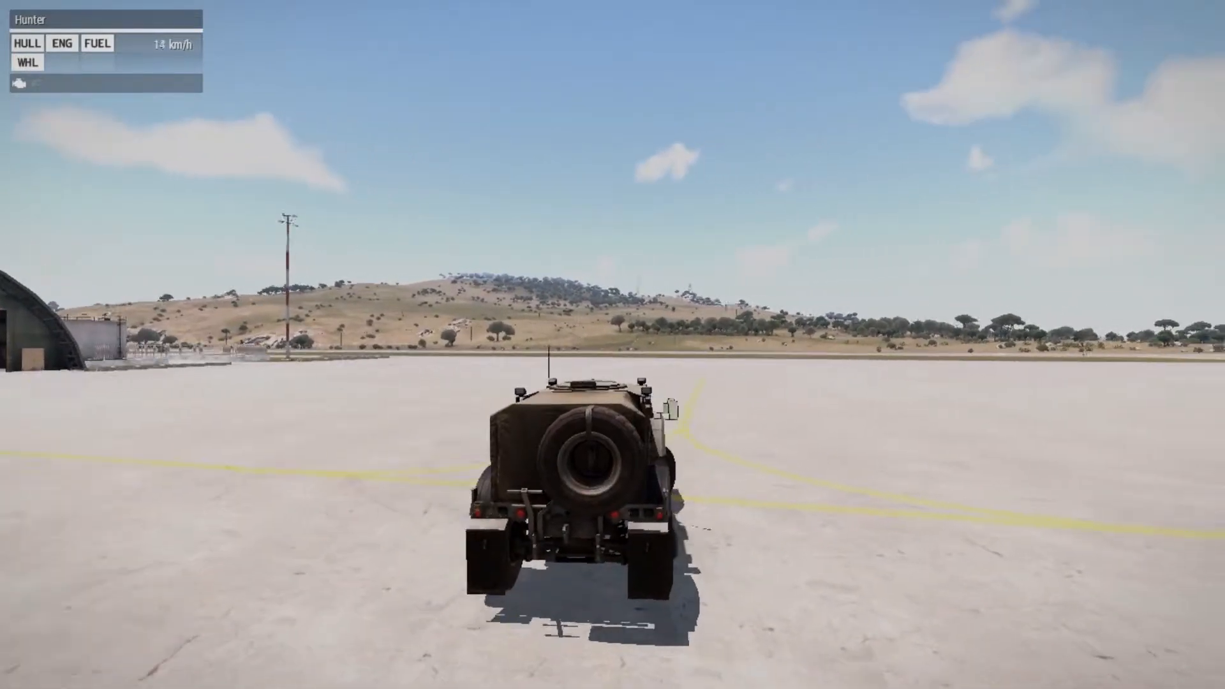
{"action": "key", "text": "a"}
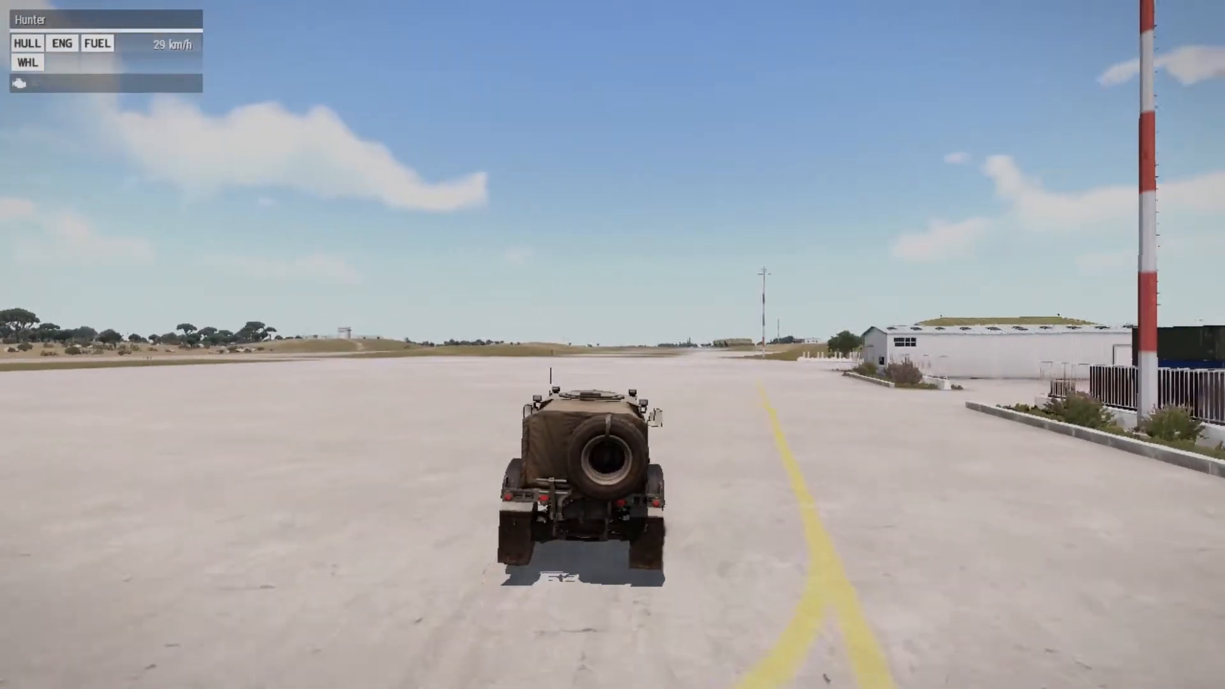
{"action": "key", "text": "a"}
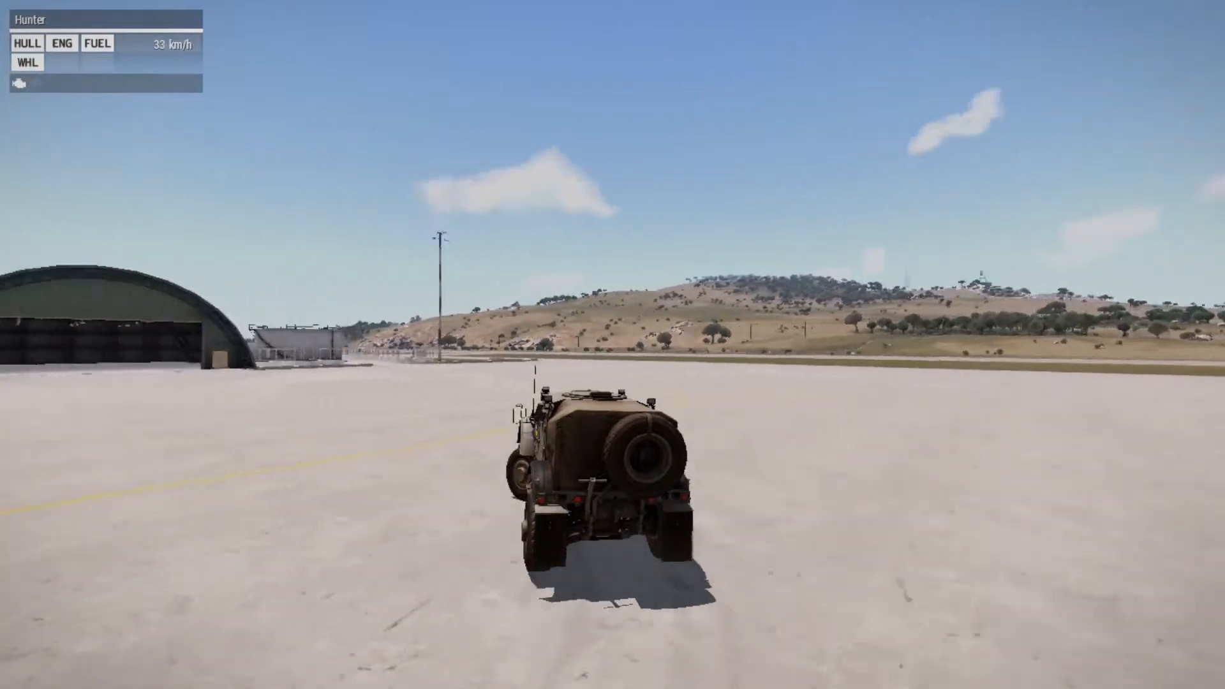
{"action": "key", "text": "a"}
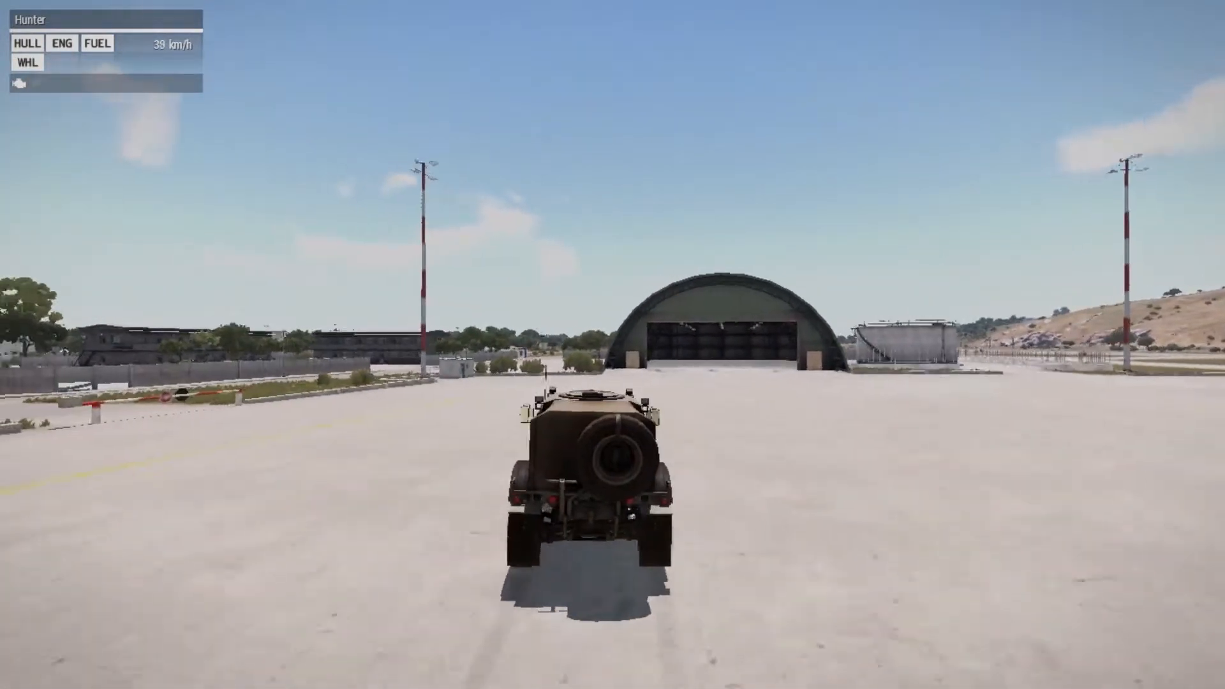
Step: Drive the Hunter through the bar gate to test the trigger, park on the road beyond it and get out
{"action": "key", "text": "a"}
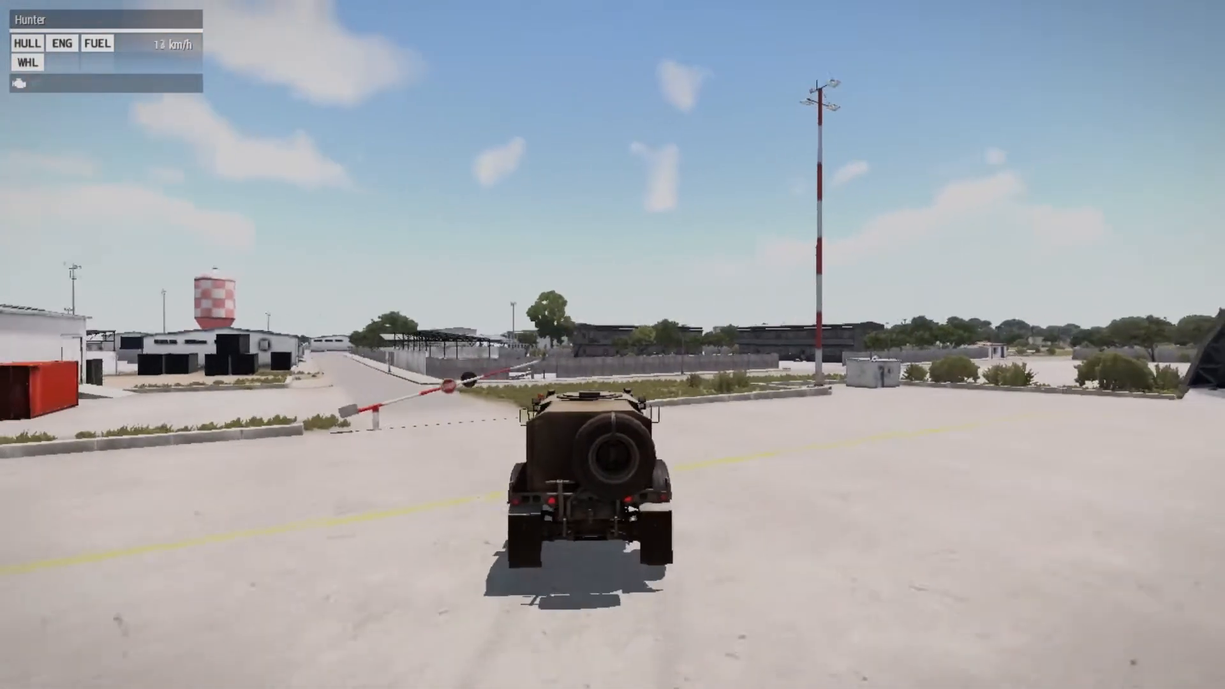
{"action": "key", "text": "a"}
{"action": "key", "text": "w"}
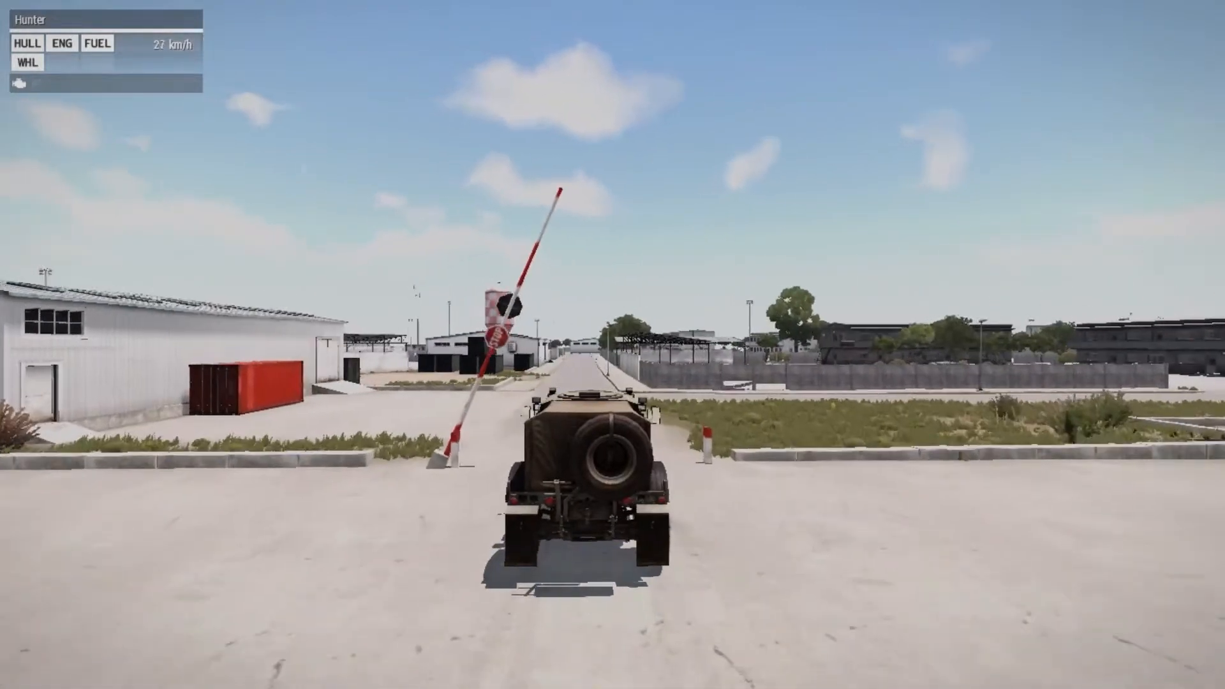
{"action": "key", "text": "a"}
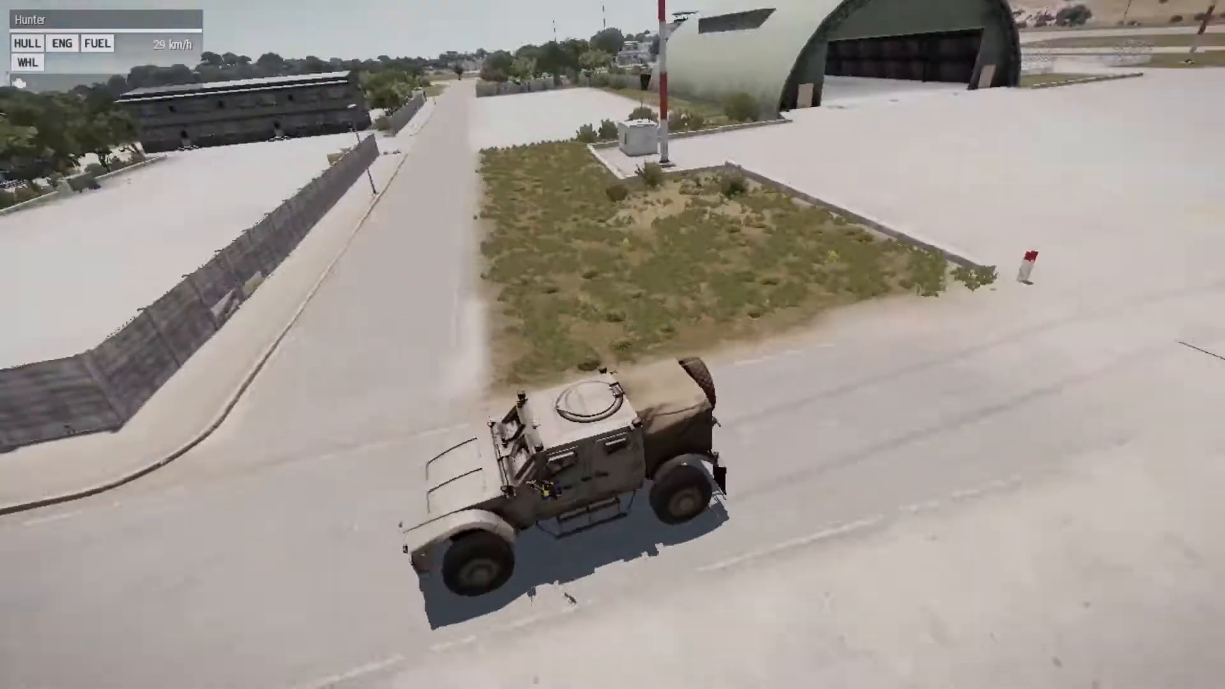
{"action": "key", "text": "w"}
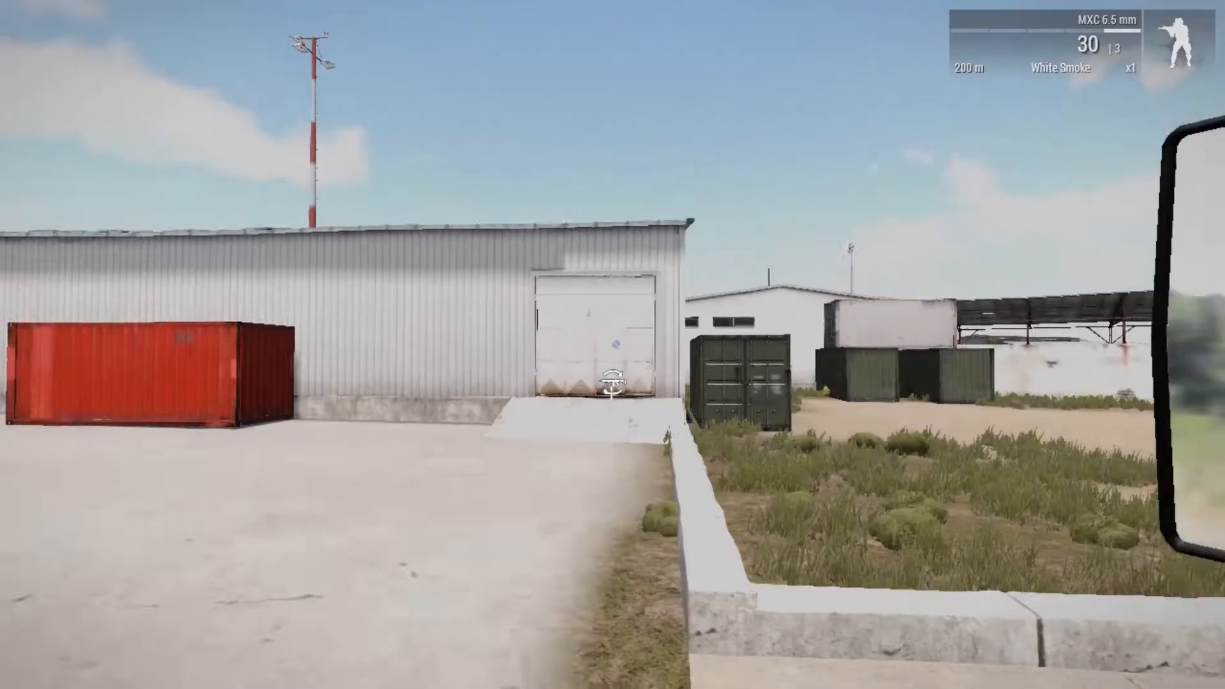
Step: Run back through the bar gate on foot, then face it from the apron to watch how the bar behaves
{"action": "key", "text": "w"}
{"action": "key", "text": "w"}
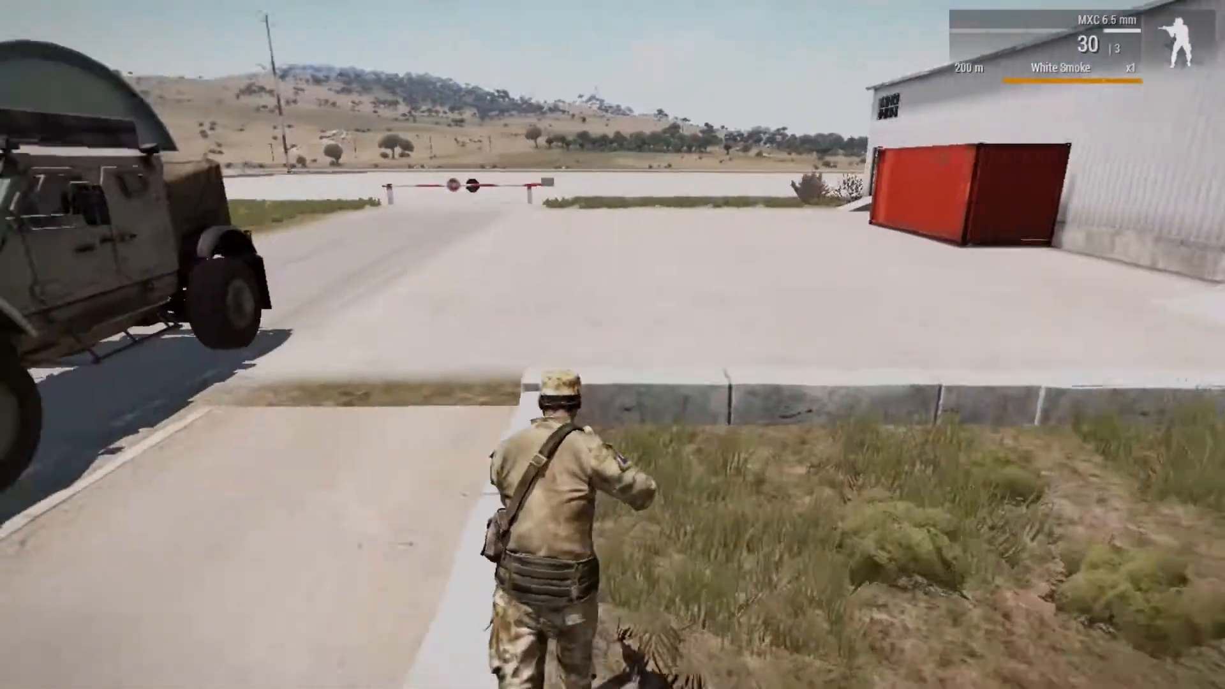
{"action": "key", "text": "w"}
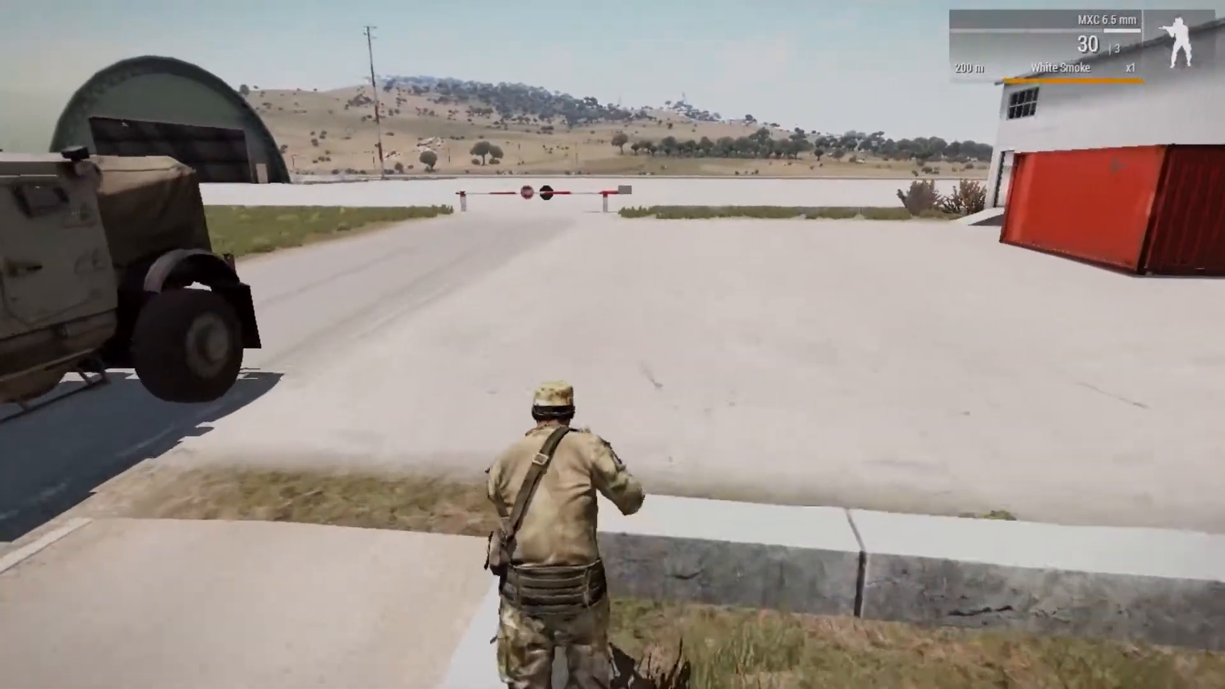
{"action": "key", "text": "w"}
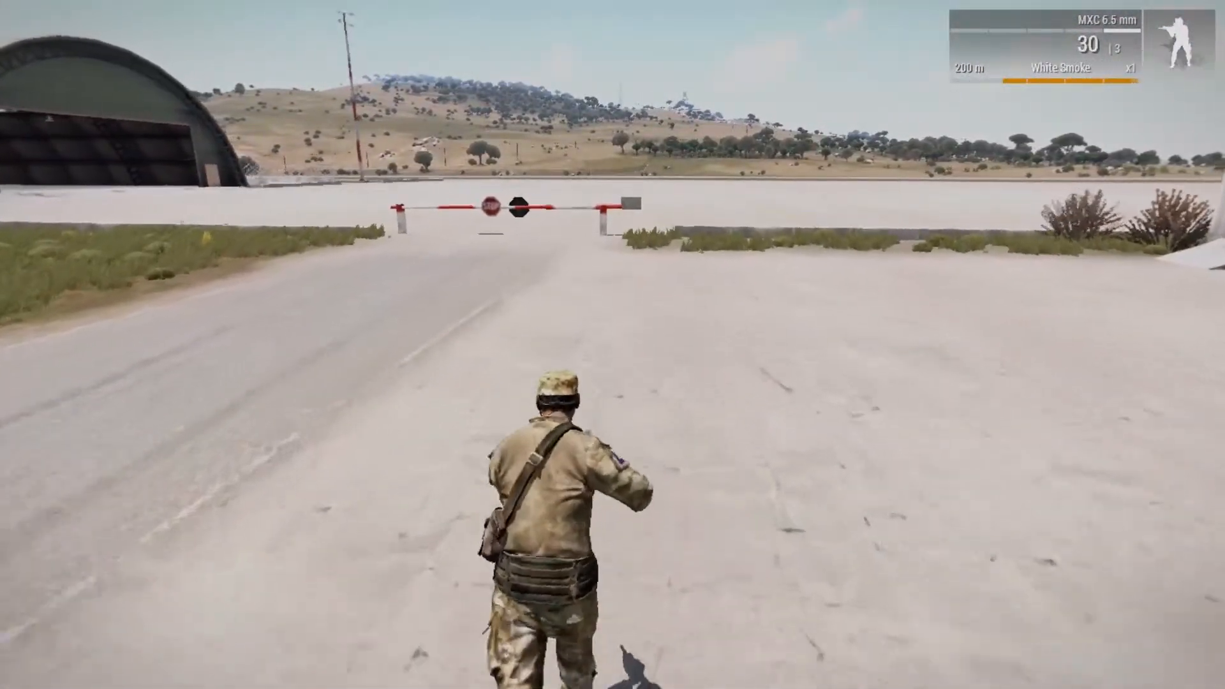
{"action": "key", "text": "w"}
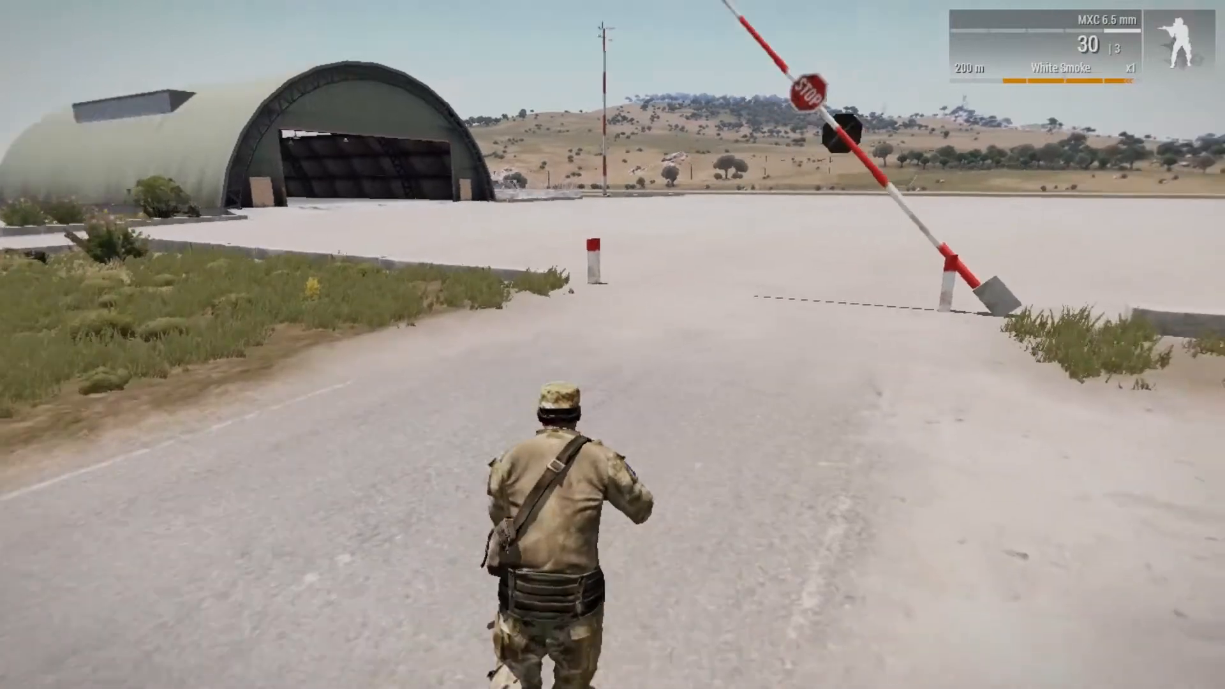
{"action": "key", "text": "w"}
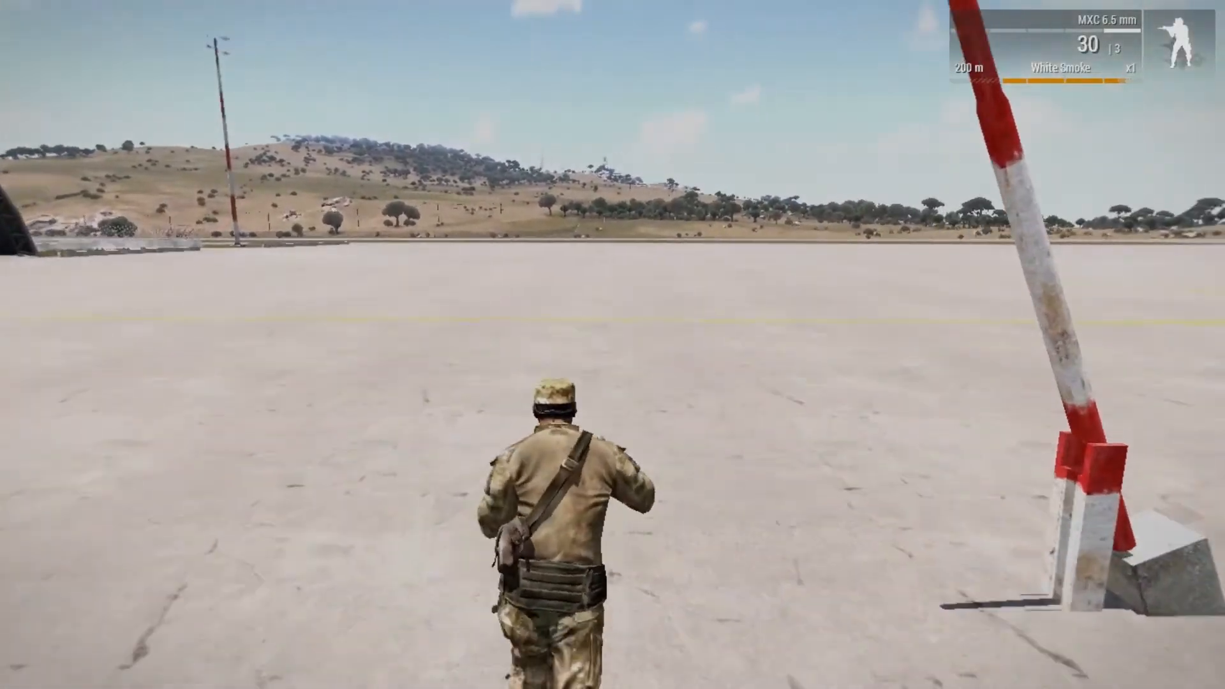
{"action": "key", "text": "s"}
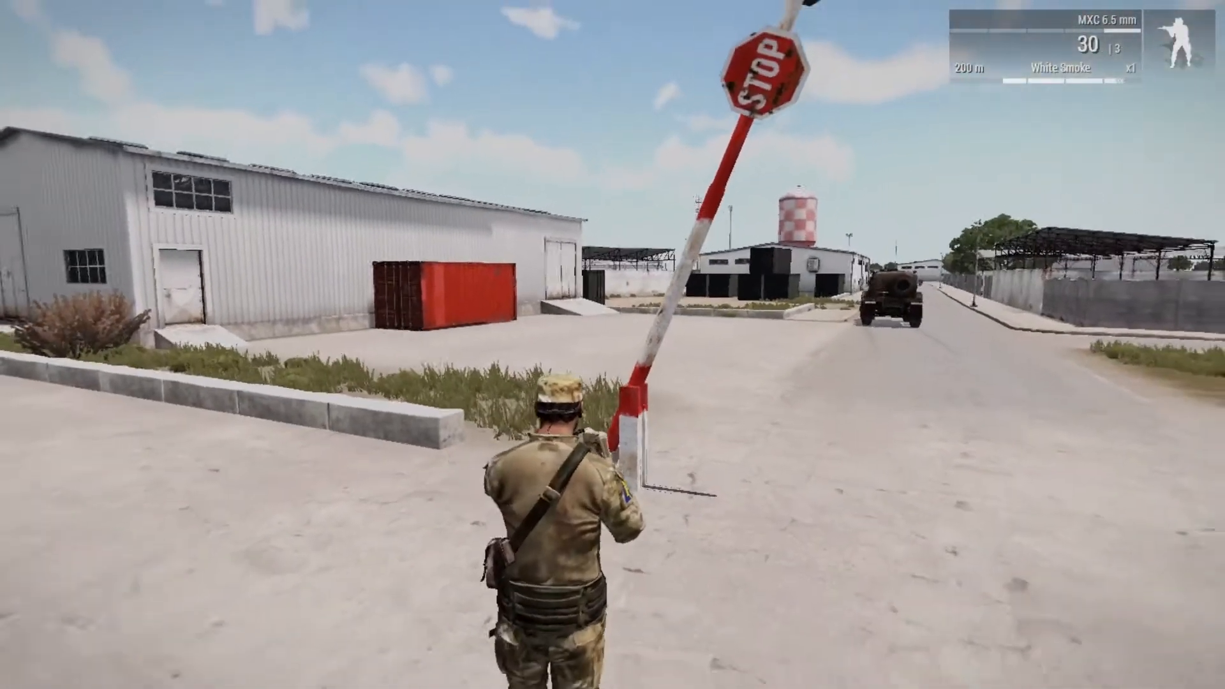
{"action": "key", "text": "s"}
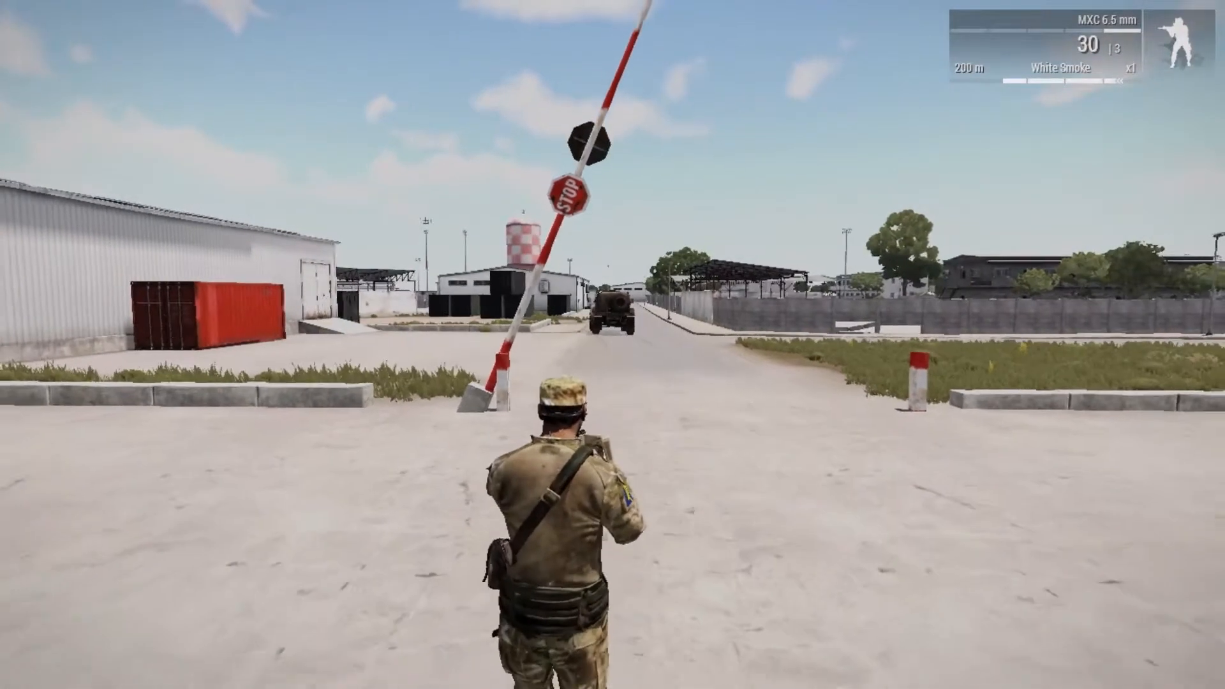
{"action": "key", "text": "w"}
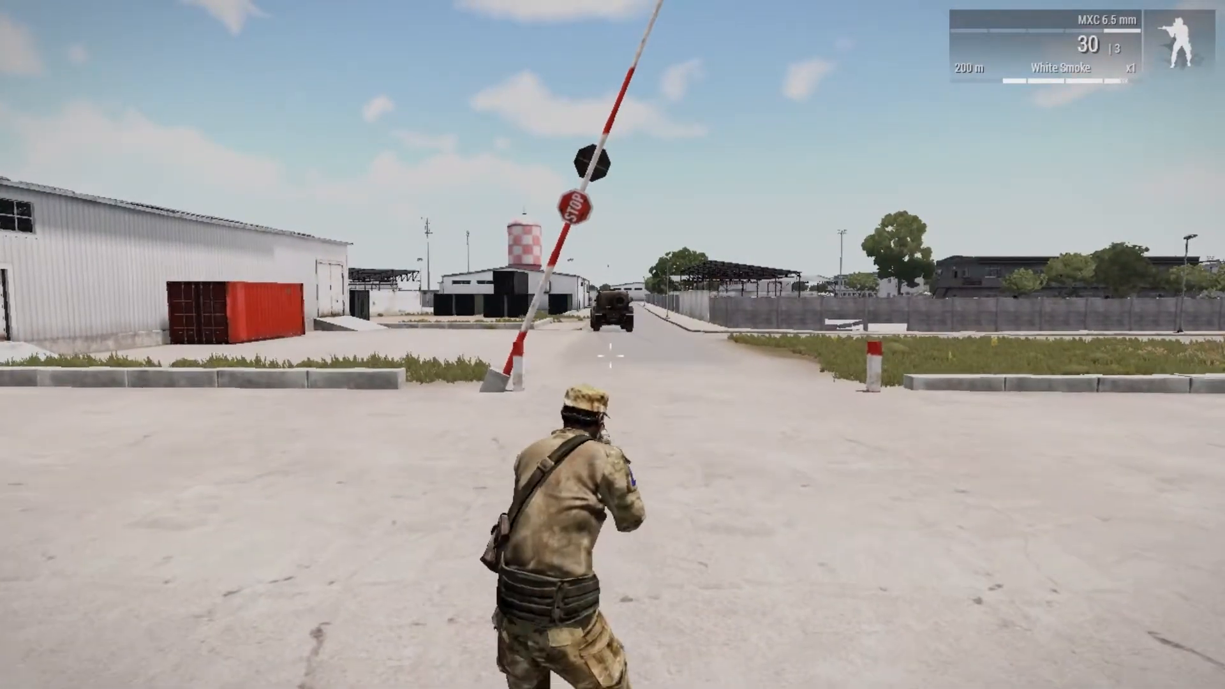
Step: Abort the mission, continue past the debriefing and leave role assignment to return to the editor
{"action": "key", "text": "Escape"}
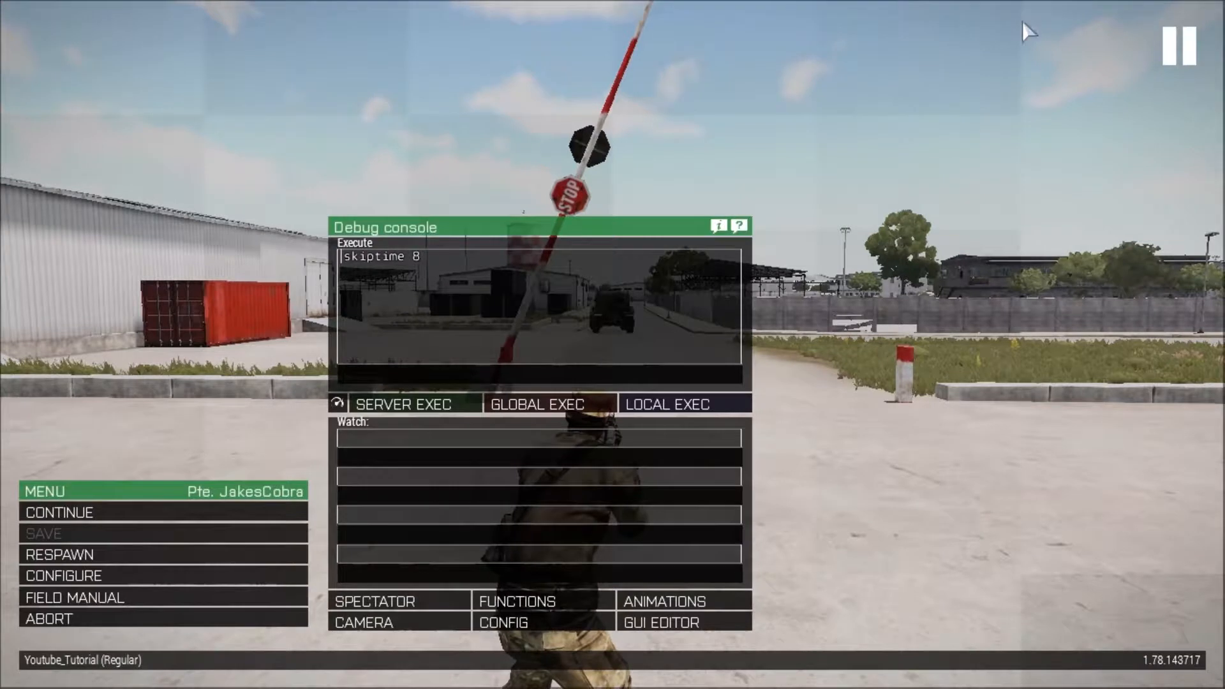
{"action": "left_click", "coordinate": [191, 623]}
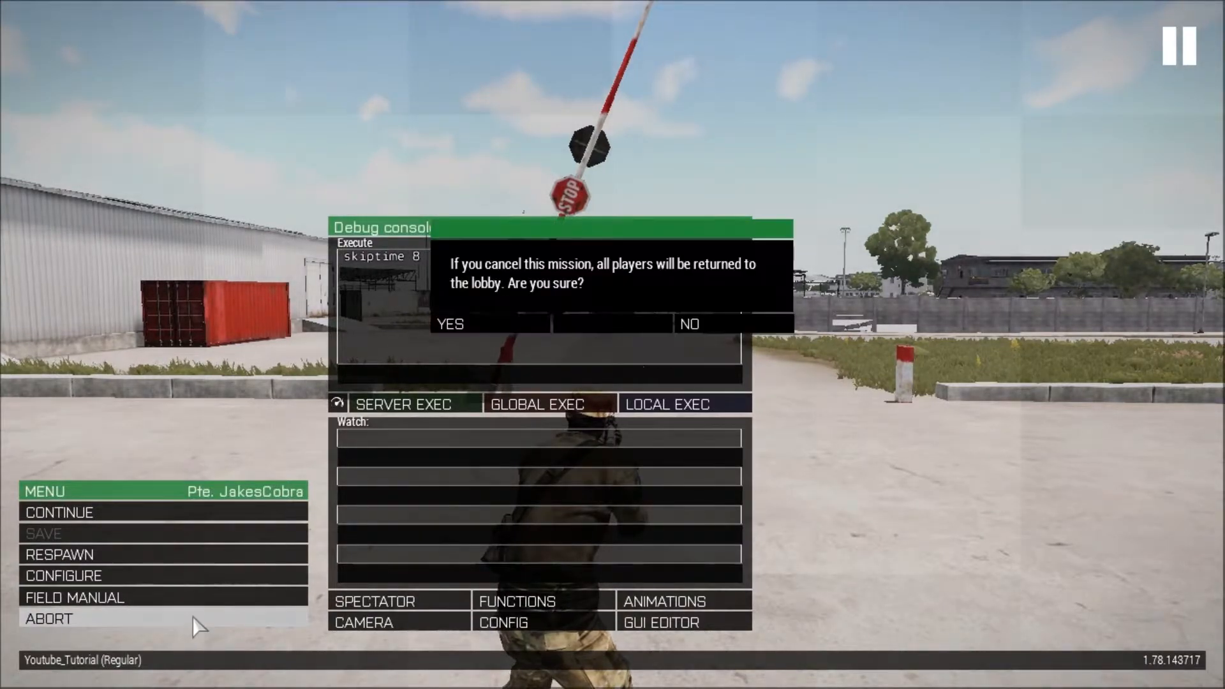
{"action": "left_click", "coordinate": [515, 327]}
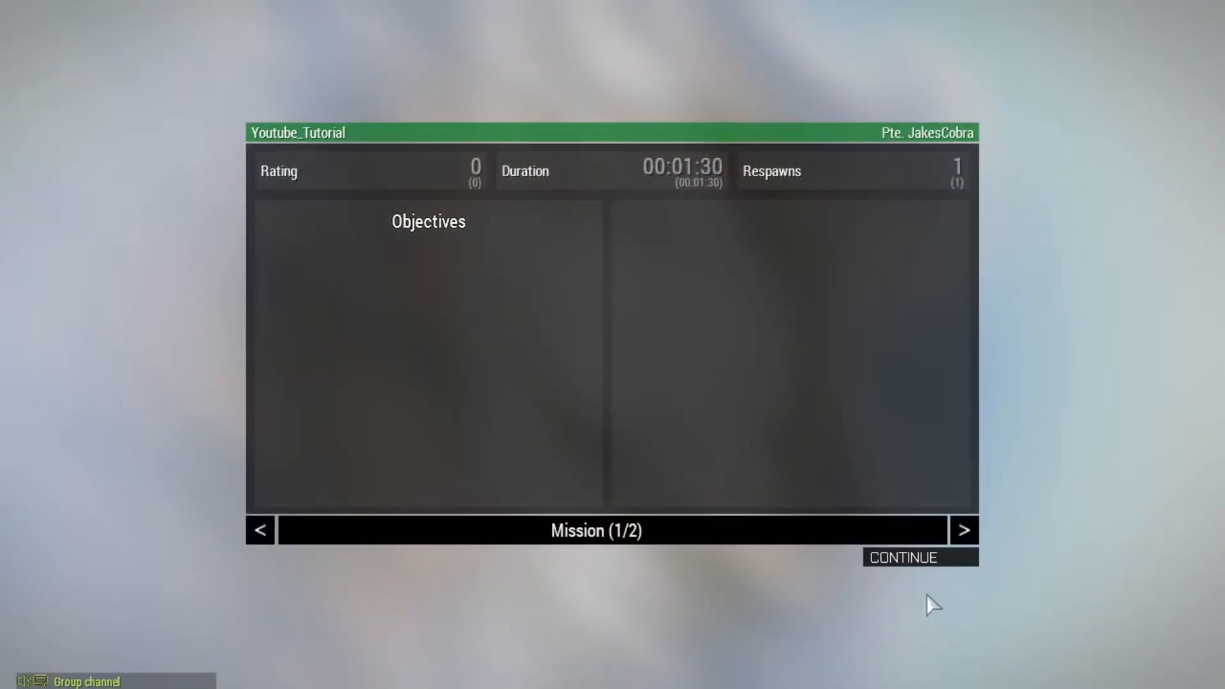
{"action": "left_click", "coordinate": [924, 564]}
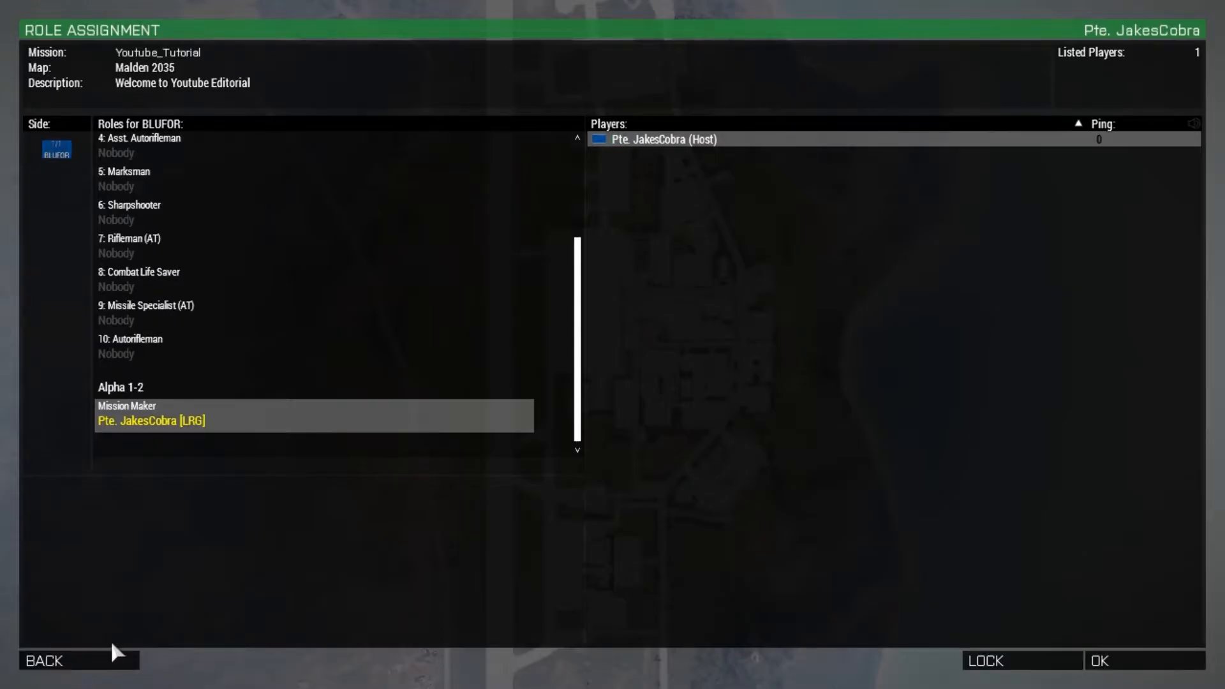
{"action": "left_click", "coordinate": [113, 646]}
Step: Check the variable name Gate_01 in the bar gate's attributes and close them
{"action": "right_click_drag", "start_coordinate": [124, 655], "coordinate": [155, 639]}
{"action": "key", "text": "w"}
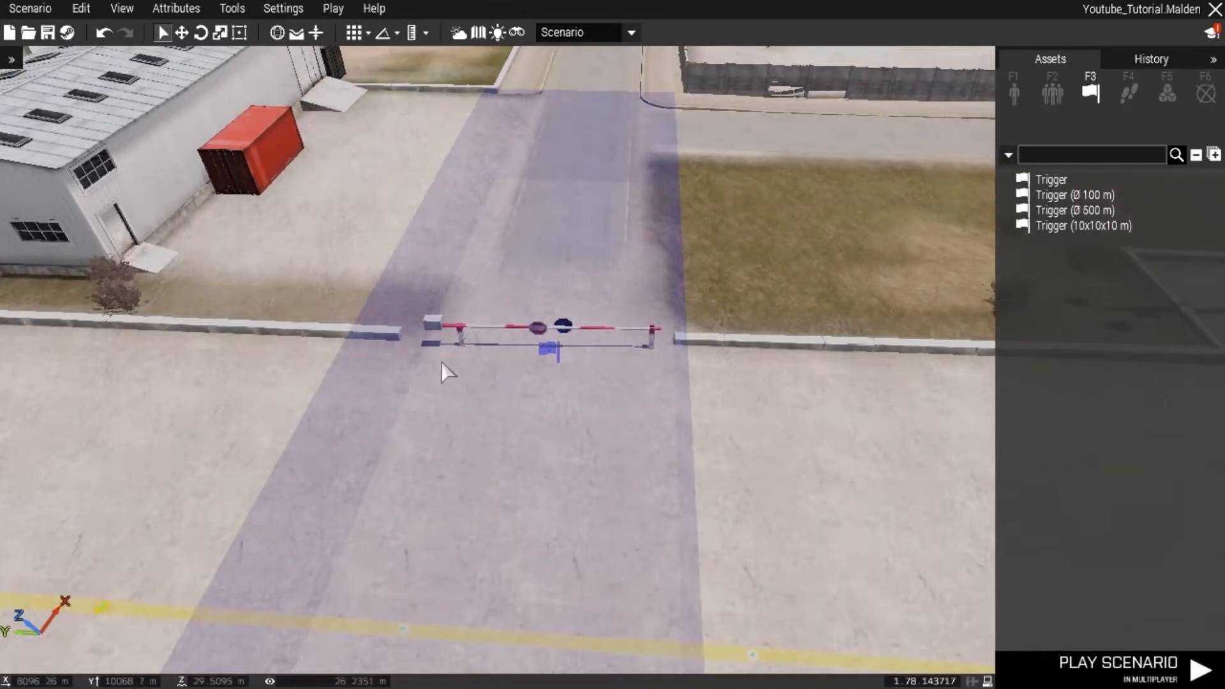
{"action": "key", "text": "s"}
{"action": "right_click_drag", "start_coordinate": [465, 411], "coordinate": [504, 431]}
{"action": "key", "text": "a"}
{"action": "key", "text": "w"}
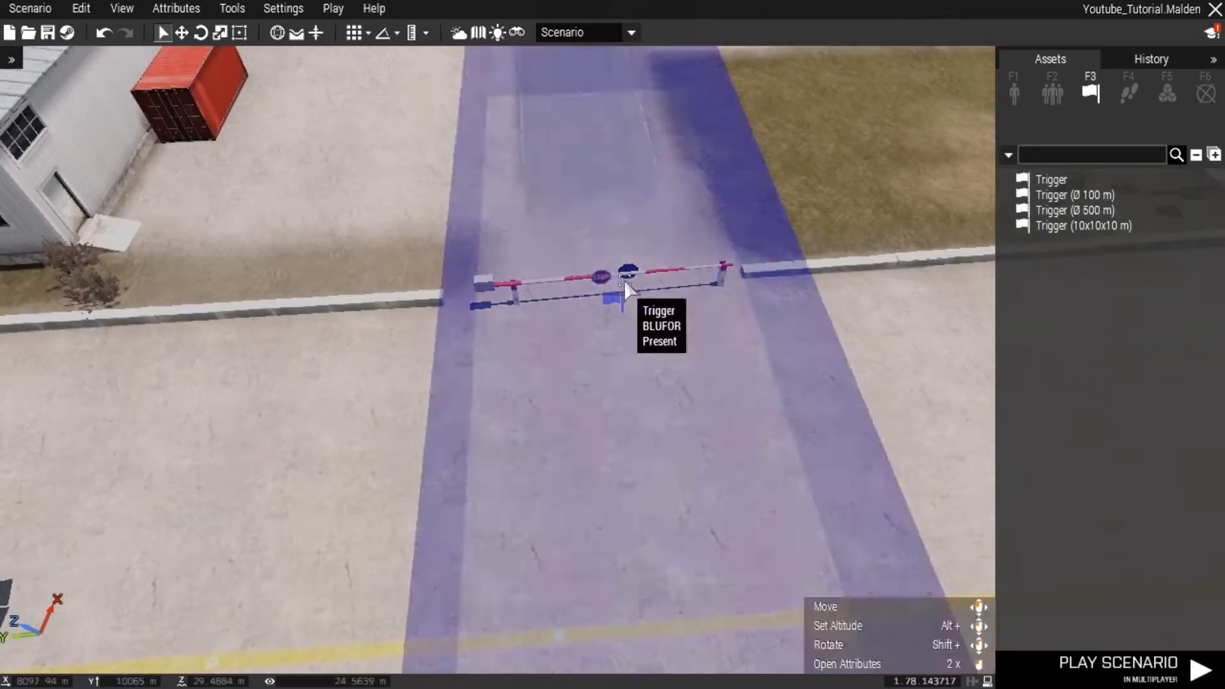
{"action": "key", "text": "d"}
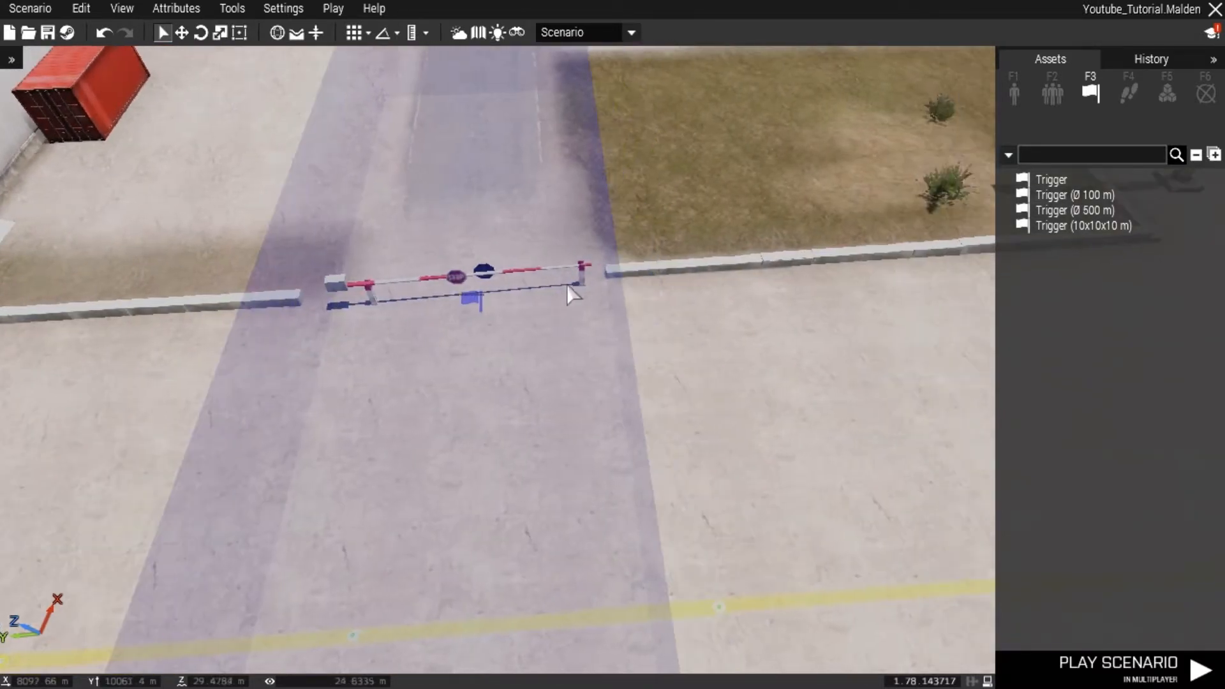
{"action": "double_click", "coordinate": [471, 280]}
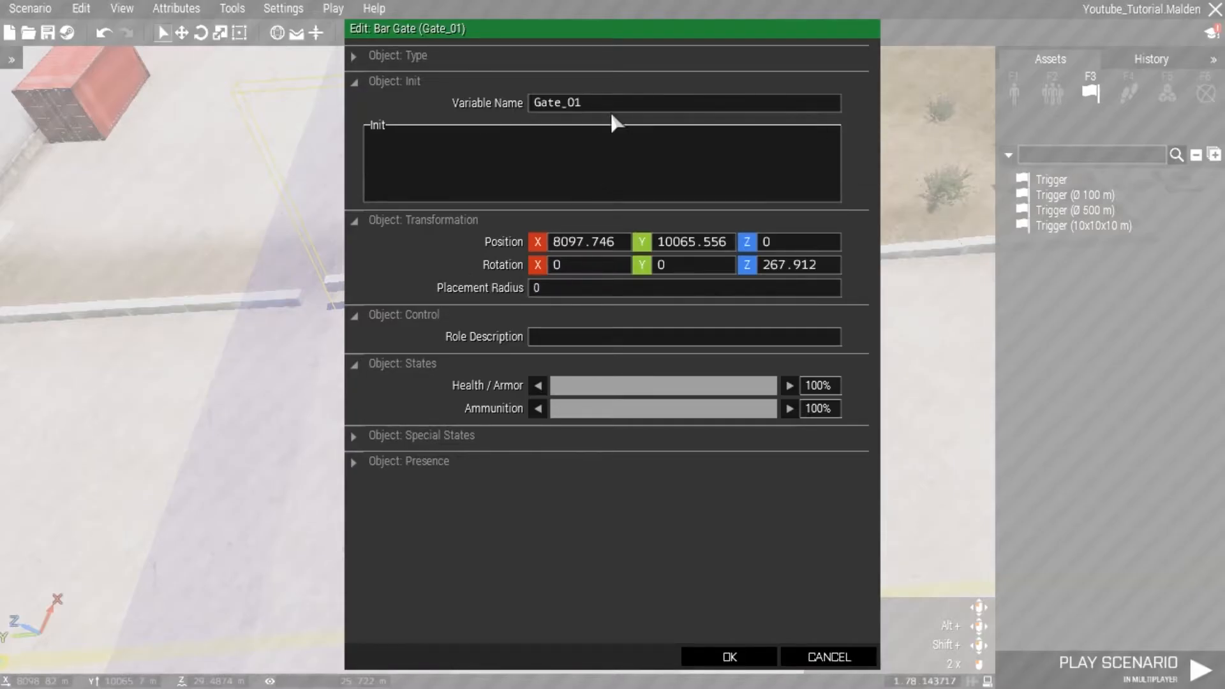
{"action": "left_click", "coordinate": [732, 658]}
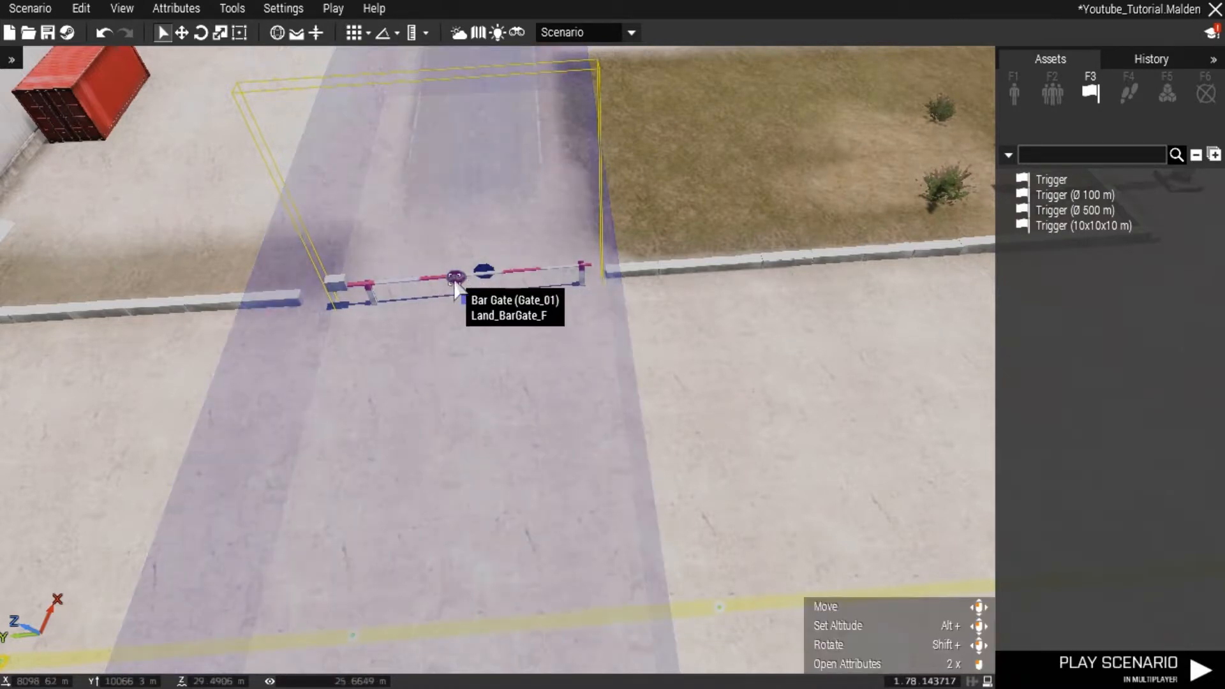
{"action": "double_click", "coordinate": [454, 281]}
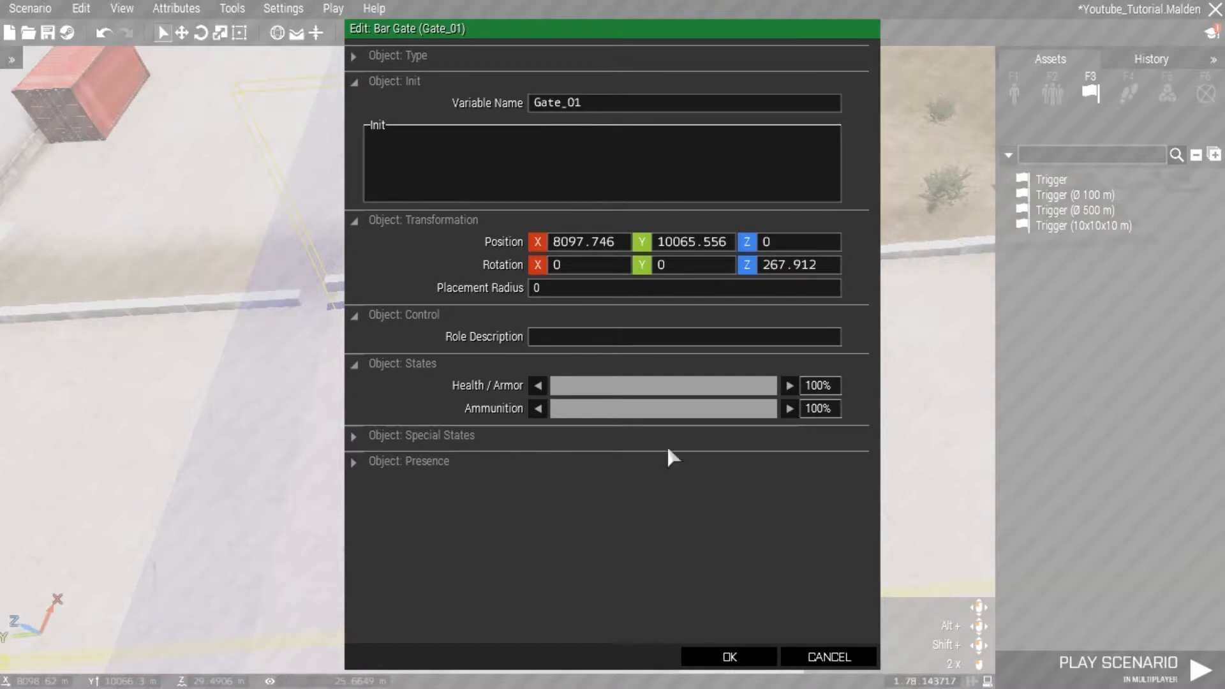
{"action": "left_click", "coordinate": [730, 657]}
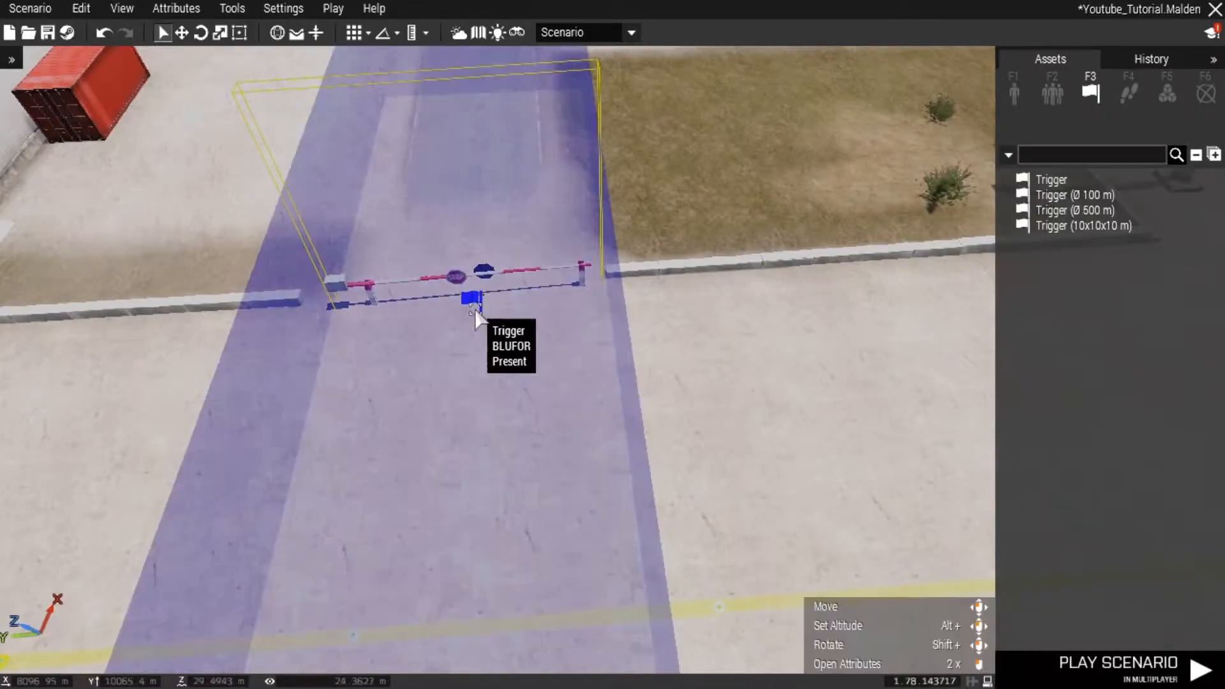
Step: Open the attributes of the BLUFOR trigger at the bar gate and review its size, activation settings and expressions
{"action": "key", "text": "s"}
{"action": "key", "text": "a"}
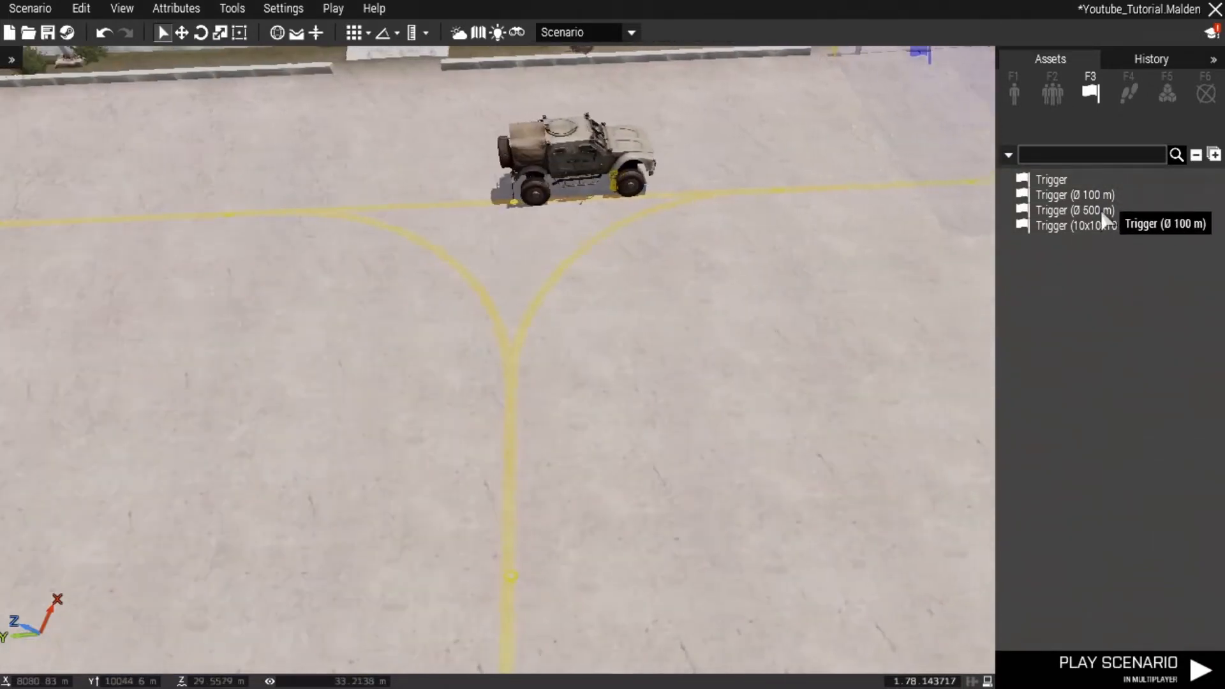
{"action": "key", "text": "w"}
{"action": "key", "text": "d"}
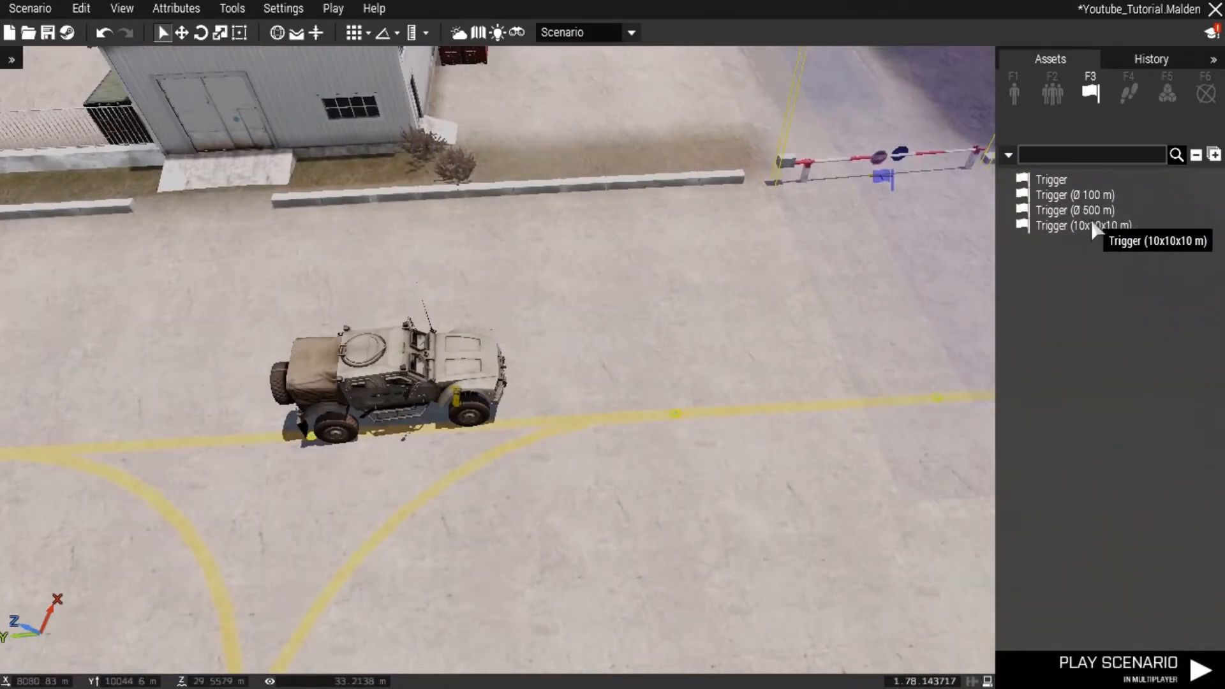
{"action": "key", "text": "d"}
{"action": "right_click_drag", "start_coordinate": [824, 142], "coordinate": [936, 113]}
{"action": "key", "text": "a"}
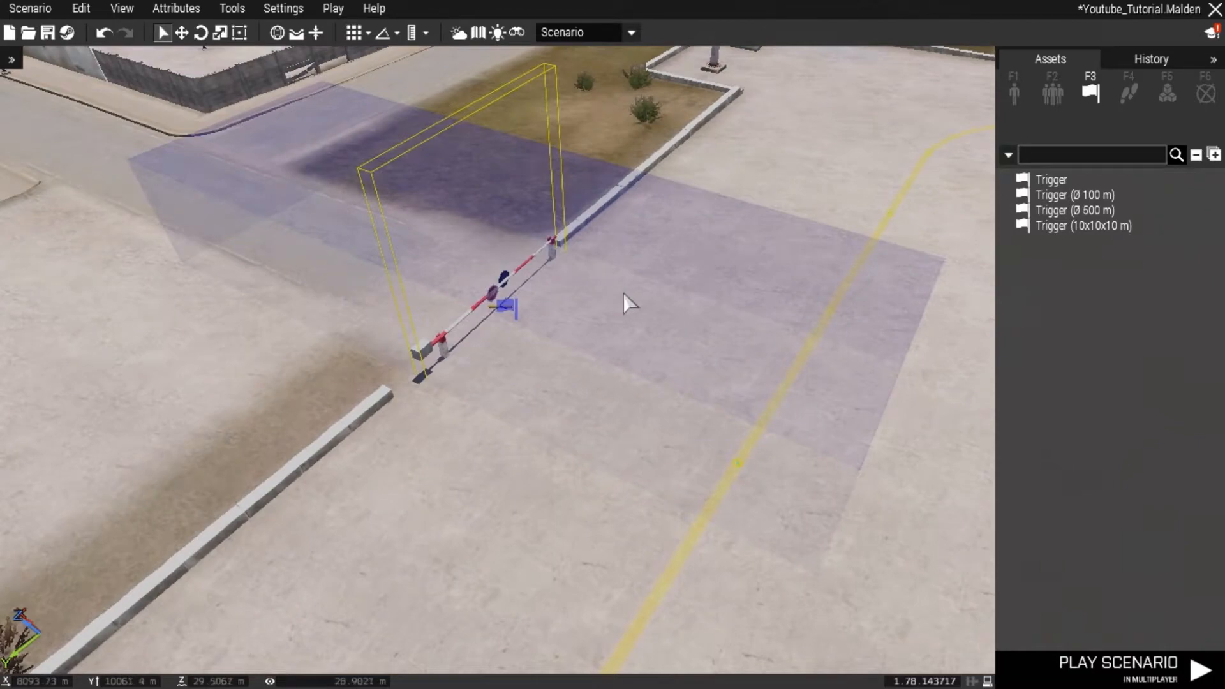
{"action": "double_click", "coordinate": [516, 309]}
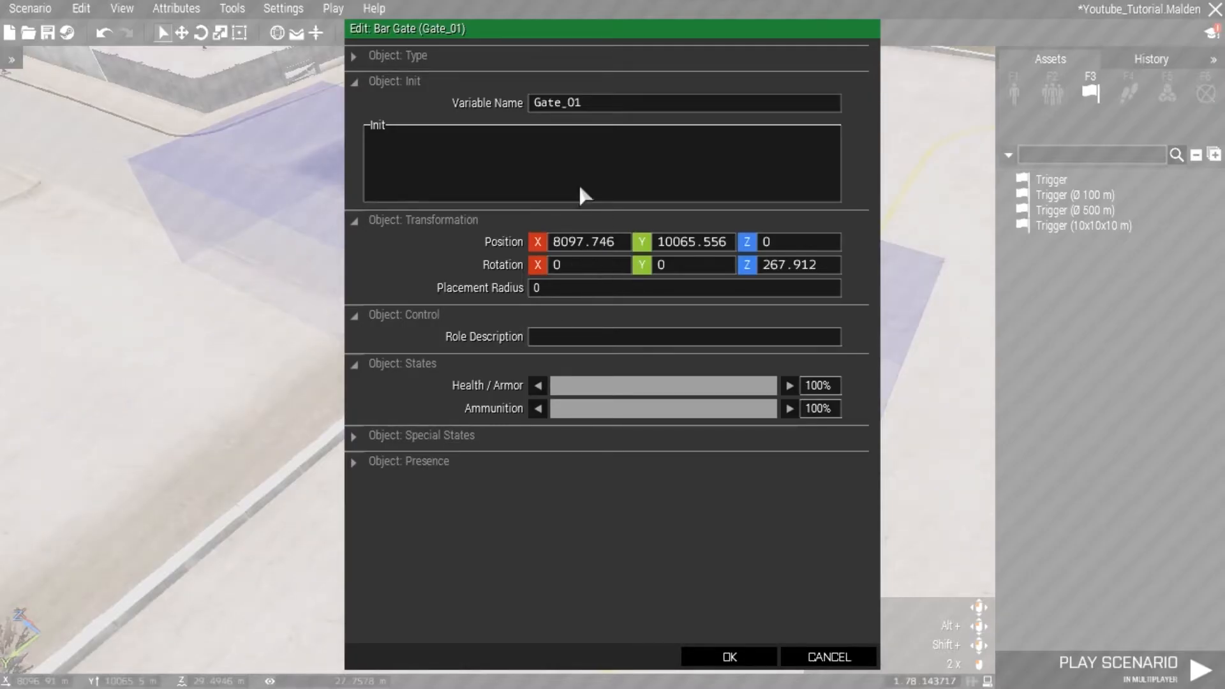
{"action": "left_click", "coordinate": [827, 656]}
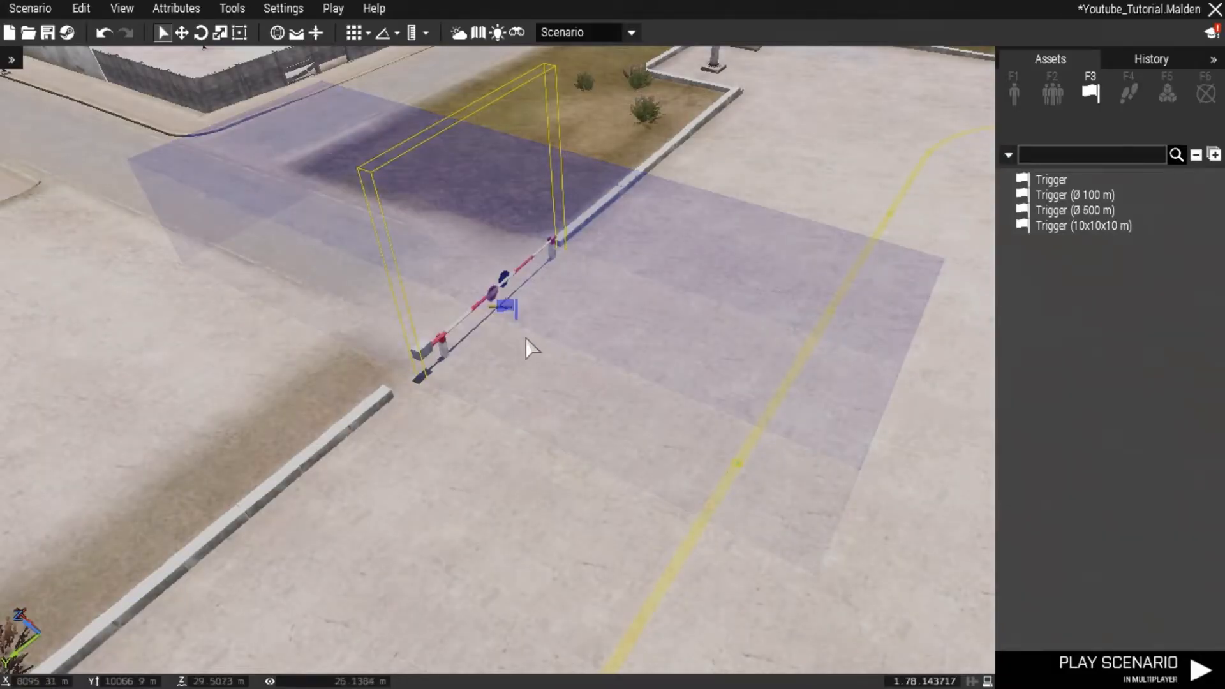
{"action": "double_click", "coordinate": [515, 309]}
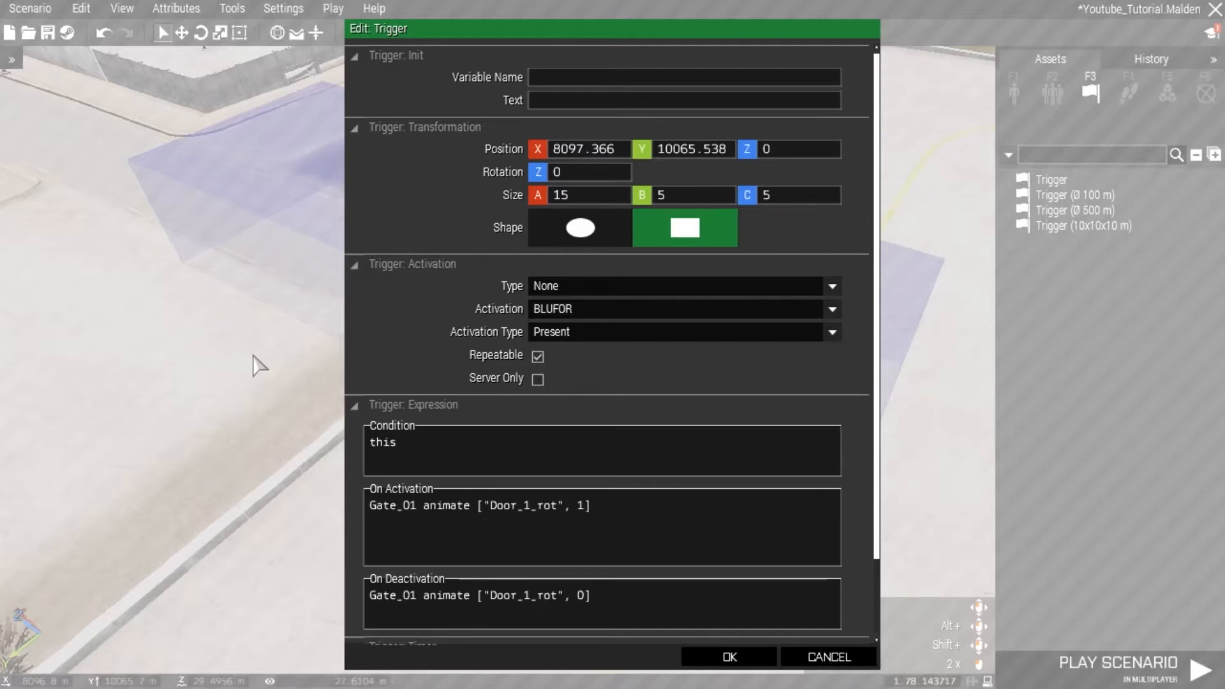
Step: Review the timer settings of the bar gate's BLUFOR trigger and accept its attributes
{"action": "scroll", "coordinate": [485, 393], "scroll_direction": "down", "scroll_amount": 3}
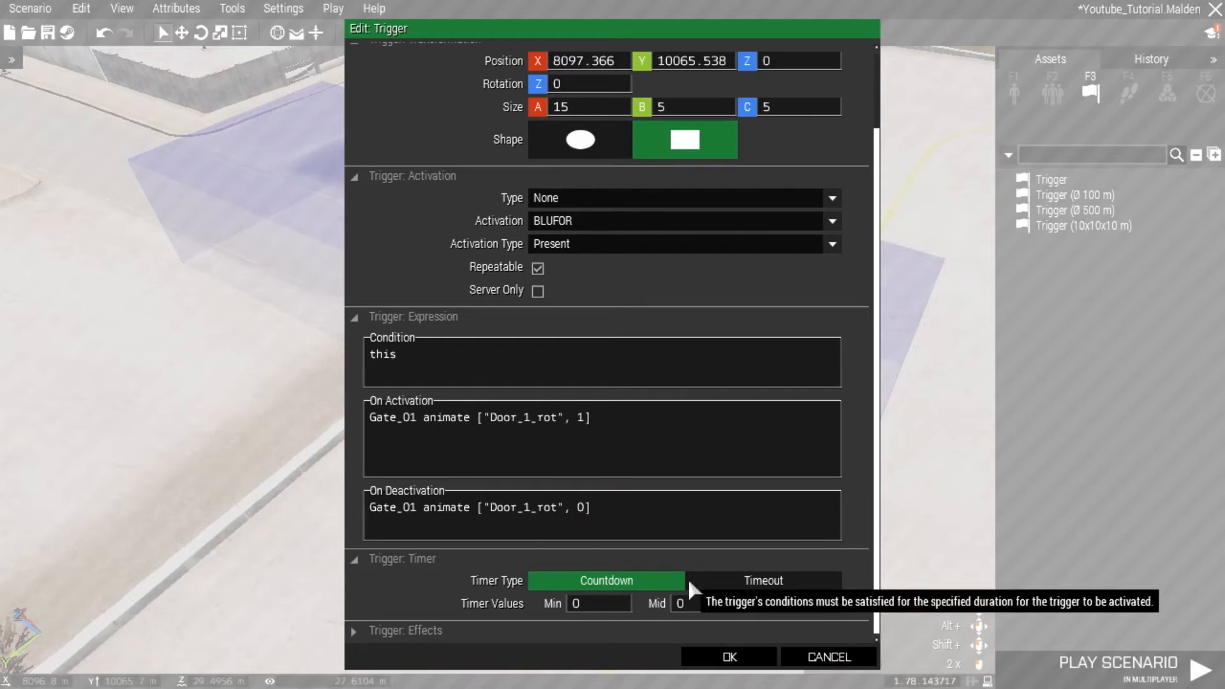
{"action": "left_click", "coordinate": [730, 657]}
Step: Move the parked vehicle near the bar gate slightly off the yellow taxiway line, towards the low wall
{"action": "right_click_drag", "start_coordinate": [709, 580], "coordinate": [565, 580]}
{"action": "scroll", "coordinate": [565, 580], "scroll_direction": "down", "scroll_amount": 2}
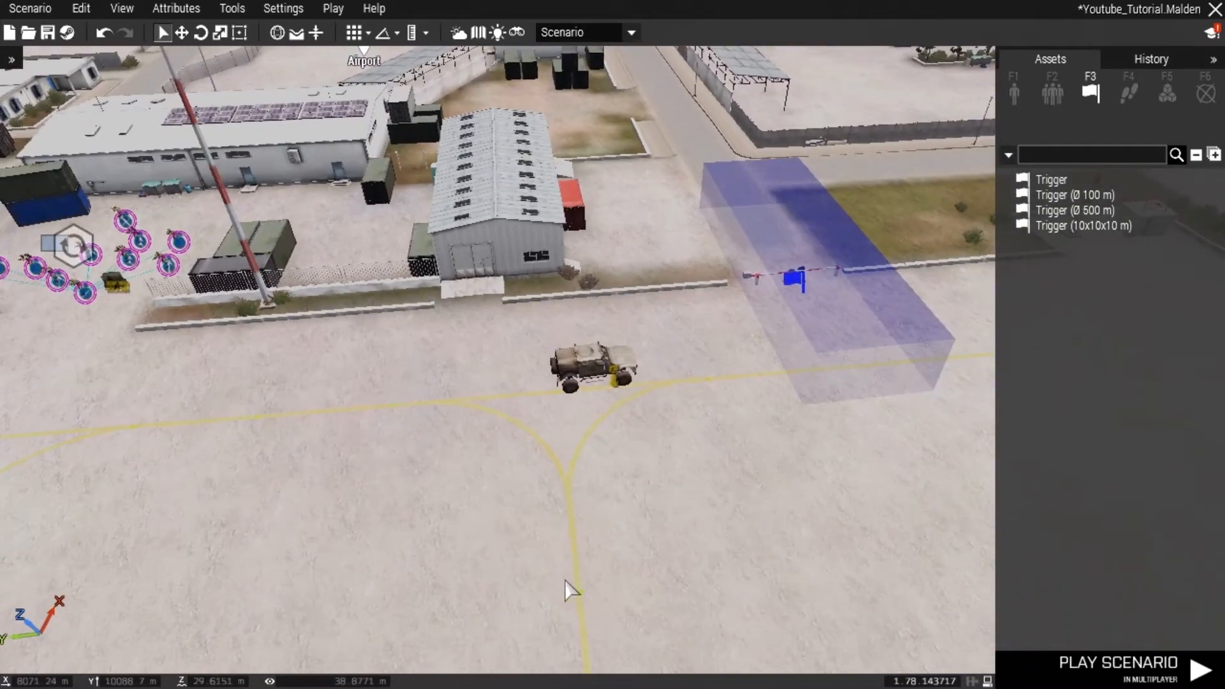
{"action": "left_click_drag", "start_coordinate": [592, 387], "coordinate": [591, 362]}
{"action": "right_click_drag", "start_coordinate": [608, 448], "coordinate": [566, 293]}
{"action": "key", "text": "w"}
{"action": "key", "text": "d"}
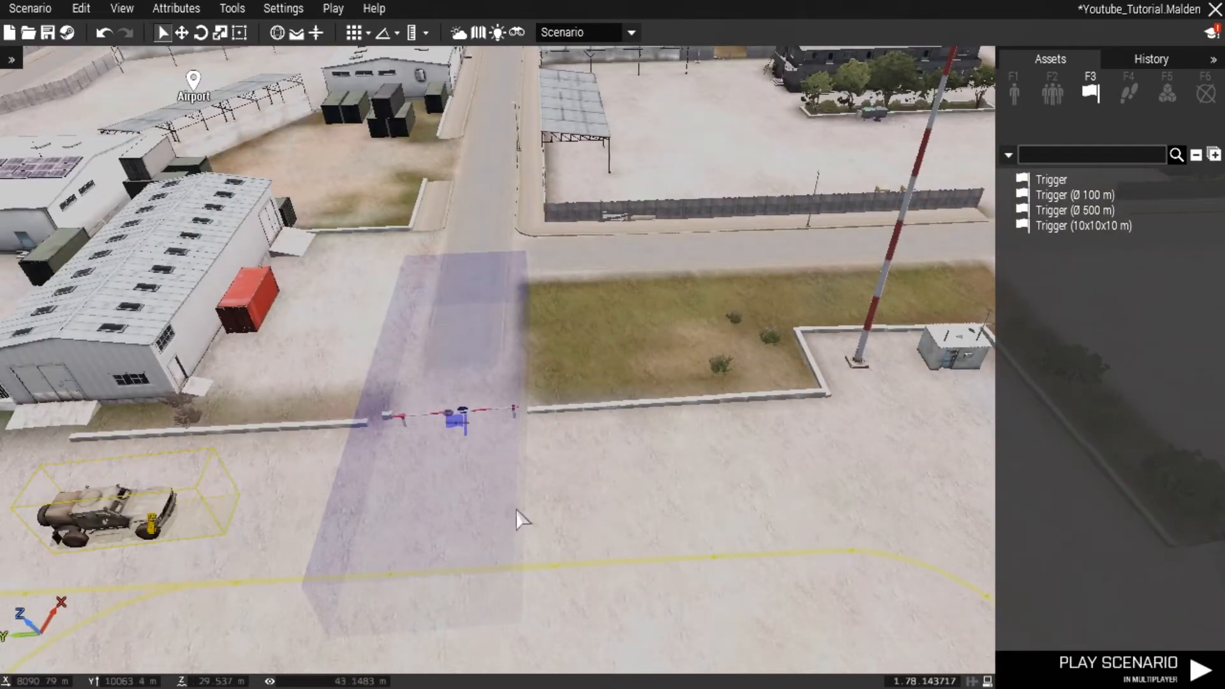
{"action": "key", "text": "d"}
{"action": "right_click_drag", "start_coordinate": [639, 447], "coordinate": [624, 478]}
{"action": "key", "text": "a"}
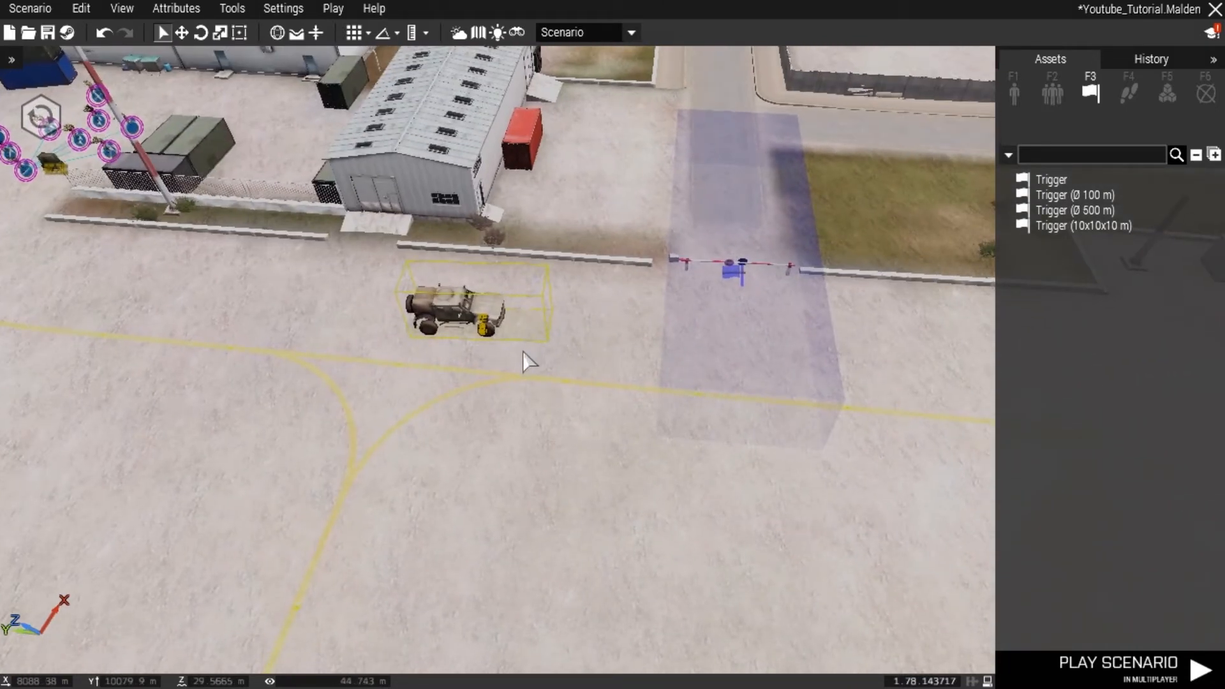
{"action": "right_click_drag", "start_coordinate": [477, 382], "coordinate": [520, 389]}
{"action": "key", "text": "d"}
{"action": "key", "text": "w"}
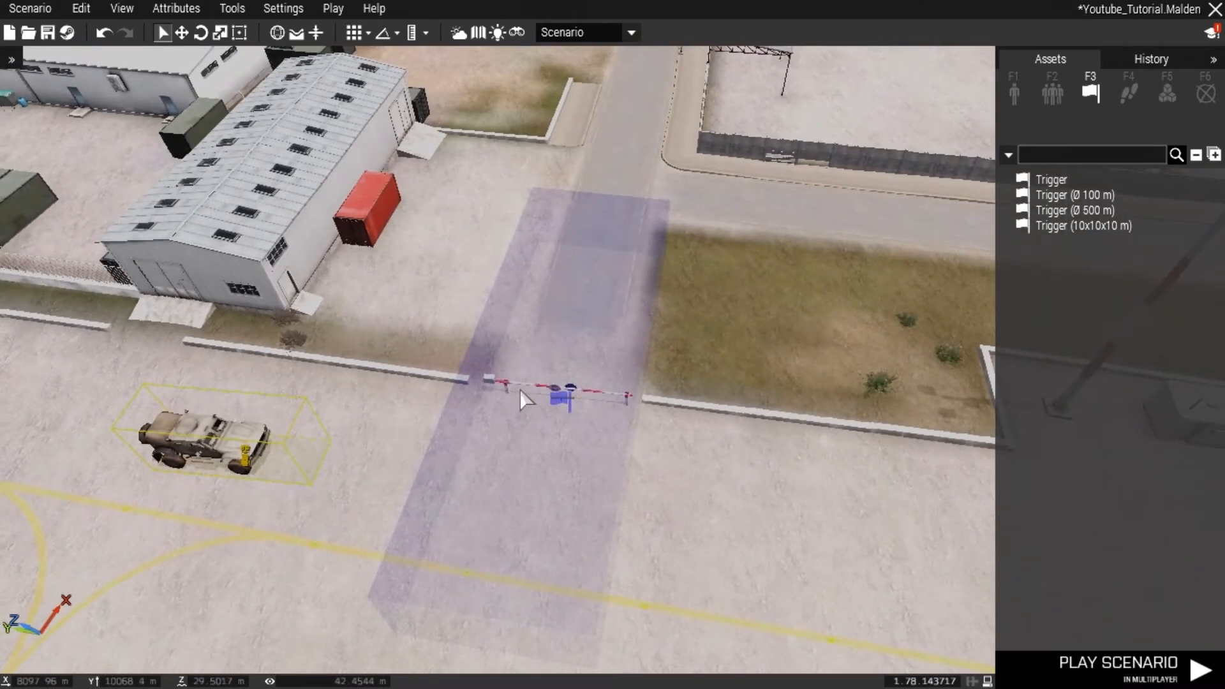
{"action": "key", "text": "a"}
{"action": "mouse_move", "coordinate": [593, 456]}
{"action": "right_mouse_down"}
{"action": "mouse_move", "coordinate": [548, 444]}
{"action": "mouse_move", "coordinate": [626, 434]}
{"action": "mouse_move", "coordinate": [542, 444]}
{"action": "mouse_move", "coordinate": [584, 446]}
{"action": "right_mouse_up"}
{"action": "key", "text": "w"}
{"action": "key", "text": "s"}
{"action": "key", "text": "a"}
{"action": "key", "text": "d"}
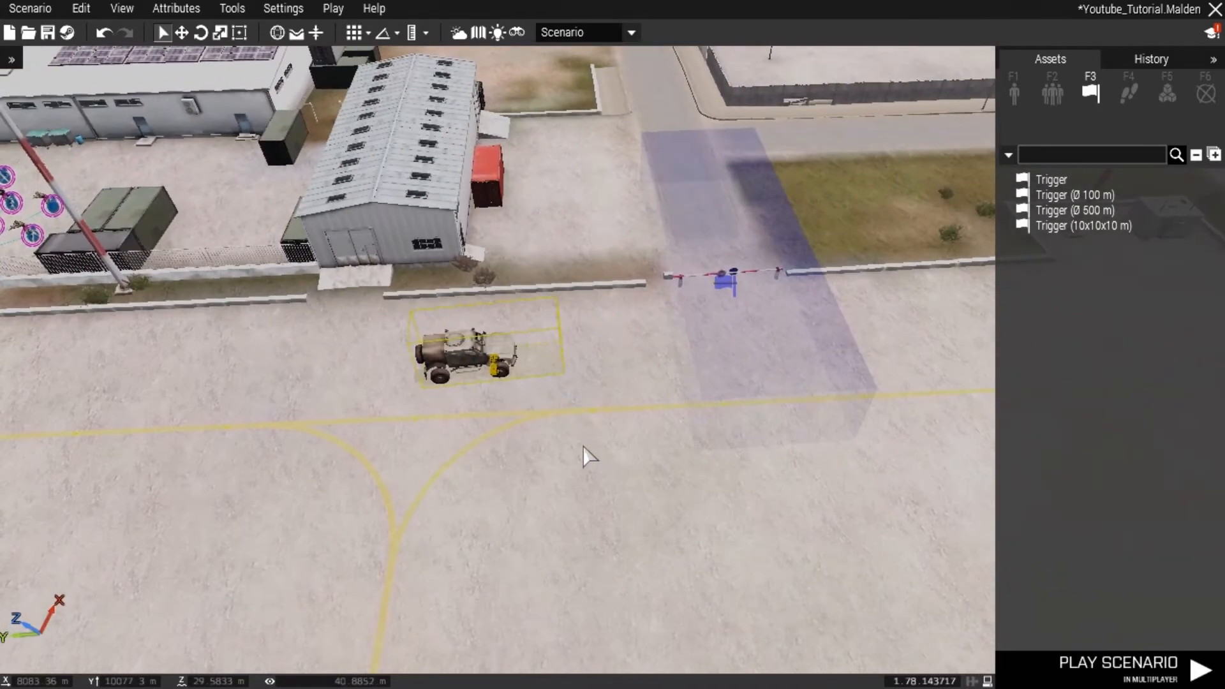
{"action": "key", "text": "d"}
{"action": "key", "text": "d"}
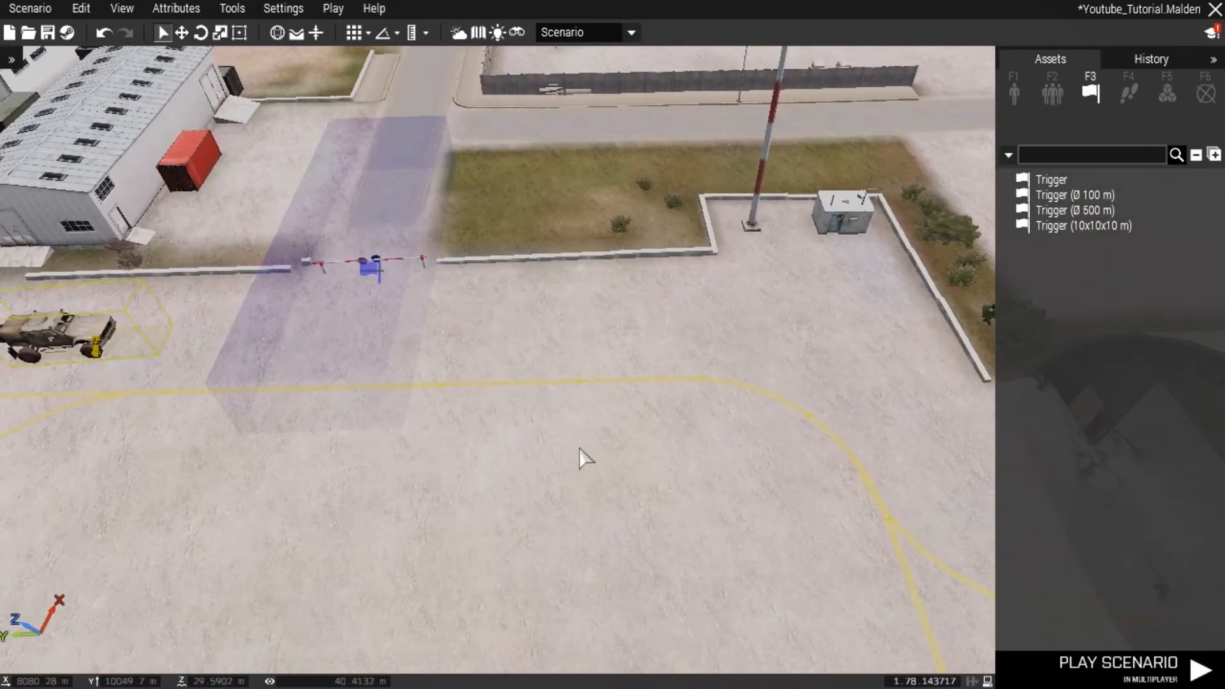
{"action": "key", "text": "w"}
{"action": "mouse_move", "coordinate": [572, 429]}
{"action": "right_mouse_down"}
{"action": "mouse_move", "coordinate": [561, 450]}
{"action": "mouse_move", "coordinate": [578, 437]}
{"action": "right_mouse_up"}
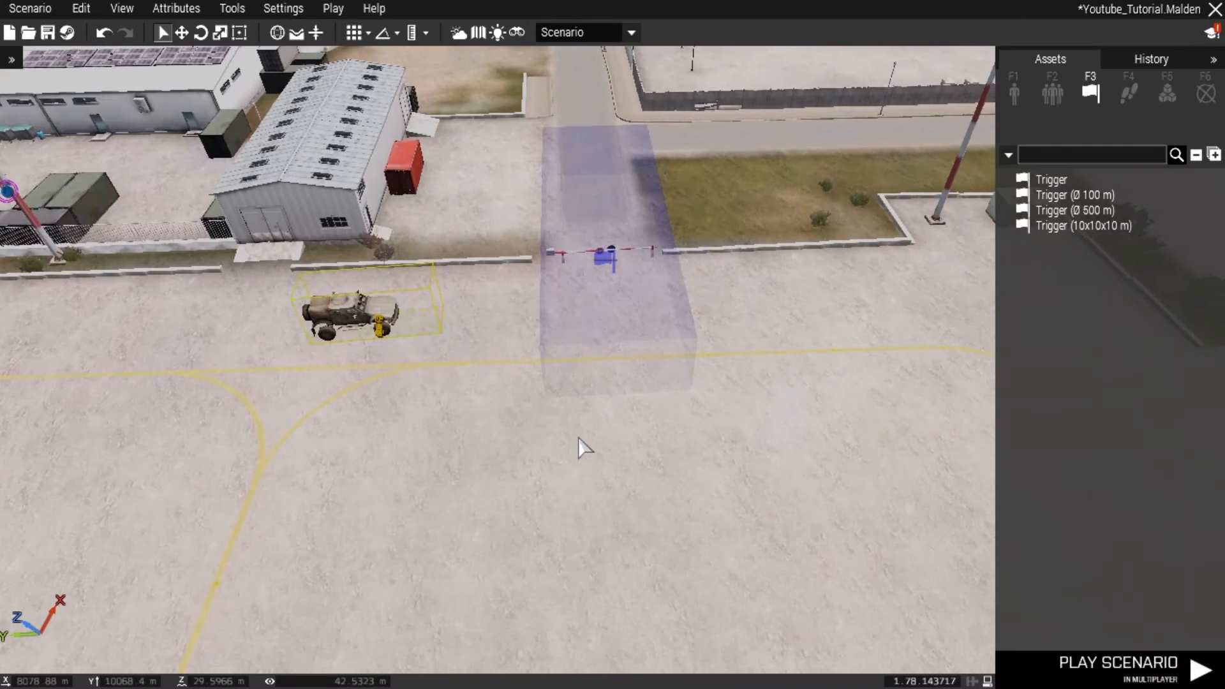
{"action": "mouse_move", "coordinate": [579, 438]}
{"action": "right_mouse_down"}
{"action": "mouse_move", "coordinate": [576, 415]}
{"action": "mouse_move", "coordinate": [441, 419]}
{"action": "mouse_move", "coordinate": [587, 426]}
{"action": "right_mouse_up"}
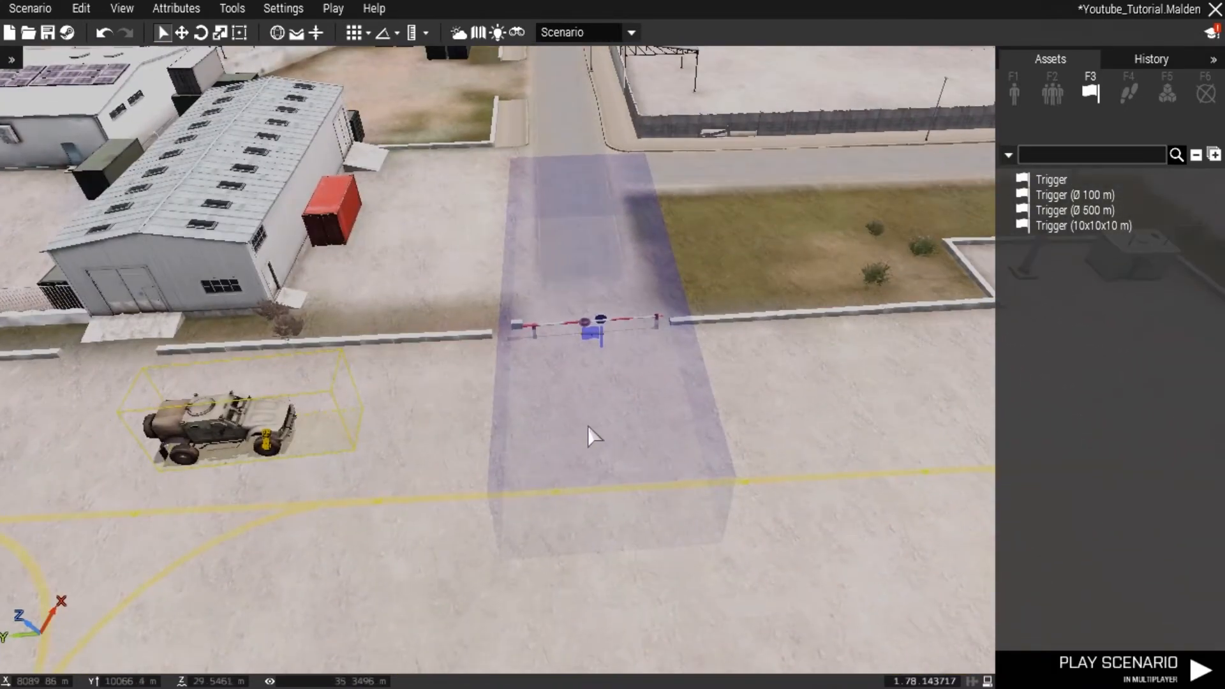